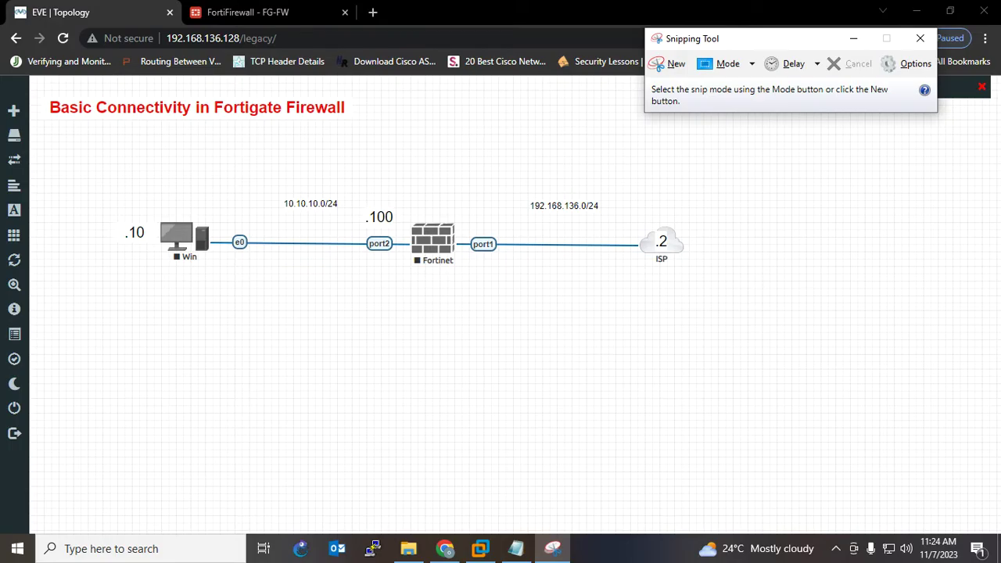
- Start a new Snipping Tool capture of the EVE-NG lab topology
left_click(671, 63)
- Snip the lab diagram and underline Fortinet, Win, 10.10.10.0/24 and 192.168.136.0/24
left_click_drag(69, 164, 738, 337)
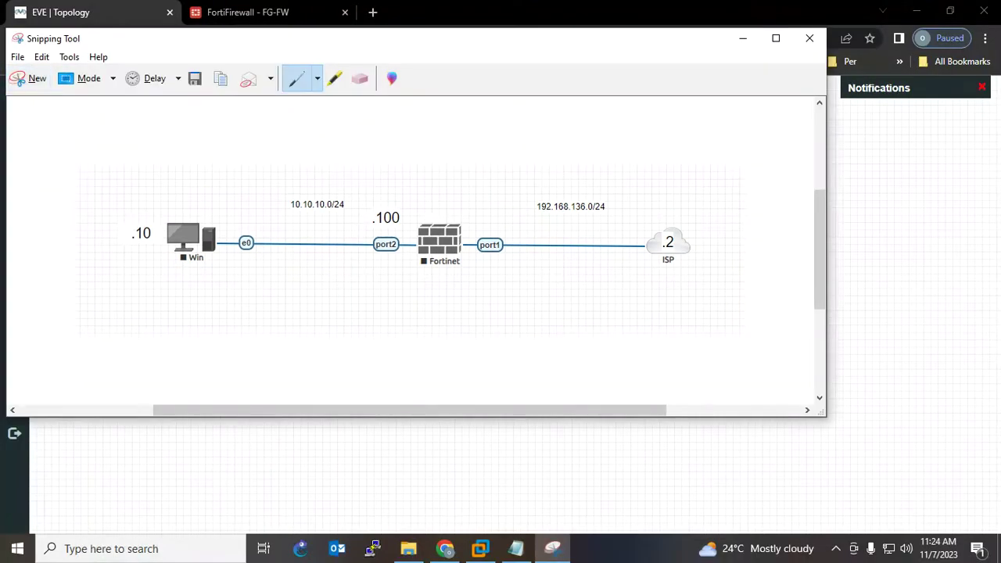
left_click_drag(420, 280, 487, 278)
left_click_drag(171, 271, 215, 274)
left_click_drag(287, 219, 344, 217)
left_click_drag(543, 216, 599, 217)
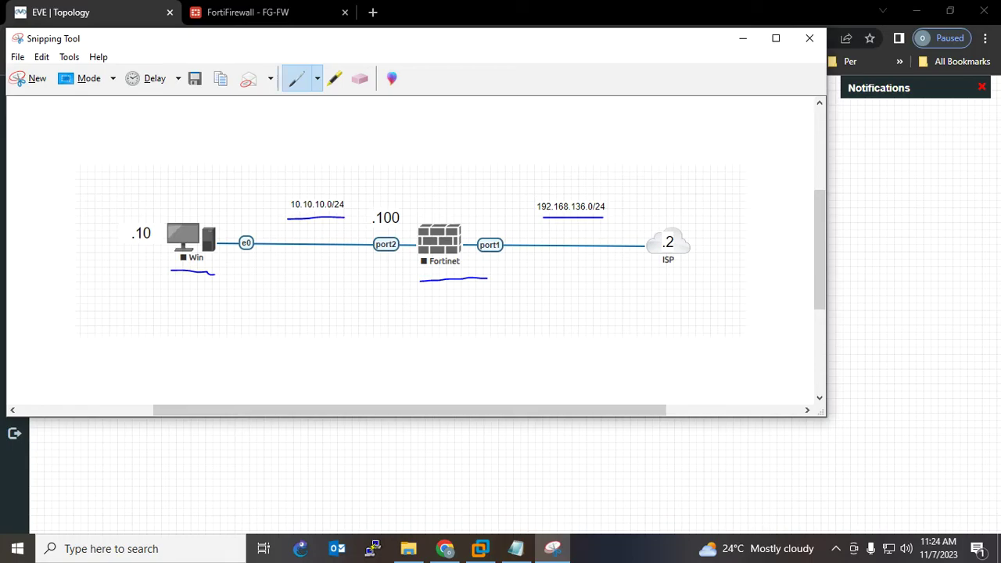
left_click_drag(540, 223, 611, 221)
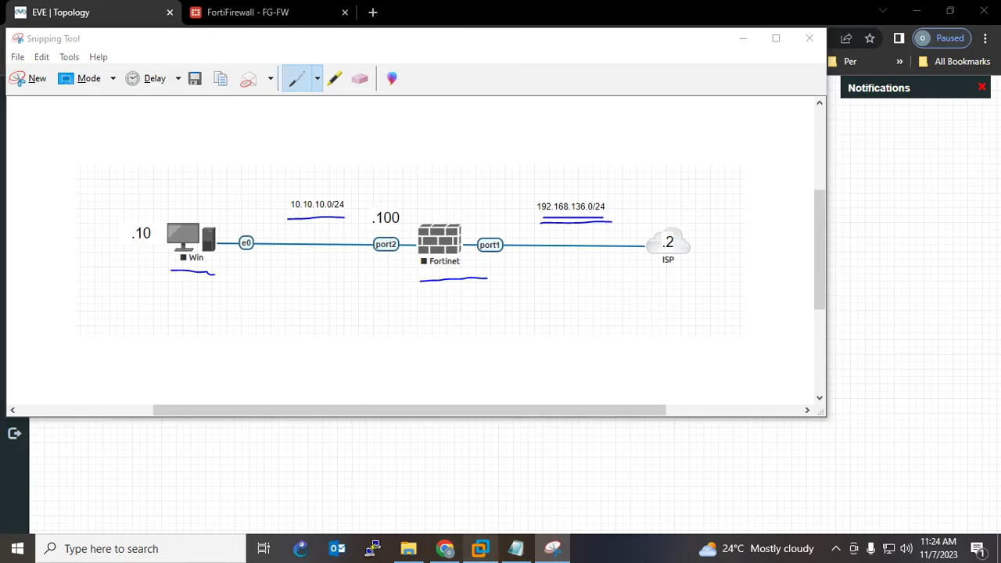
left_click(480, 548)
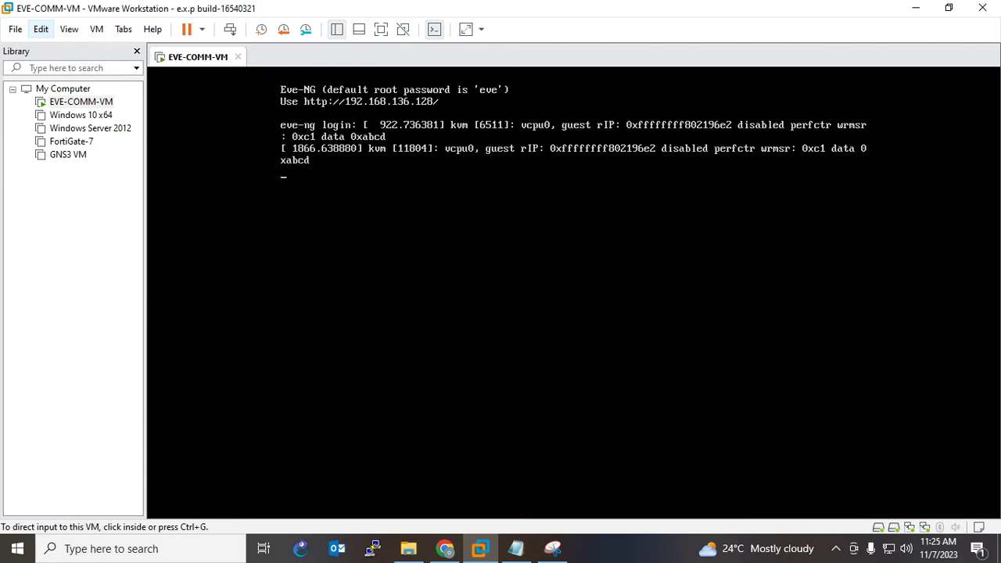
- Check VMnet8's NAT network 192.168.136.0 in Virtual Network Editor, then circle the ISP cloud on the snip
left_click(41, 29)
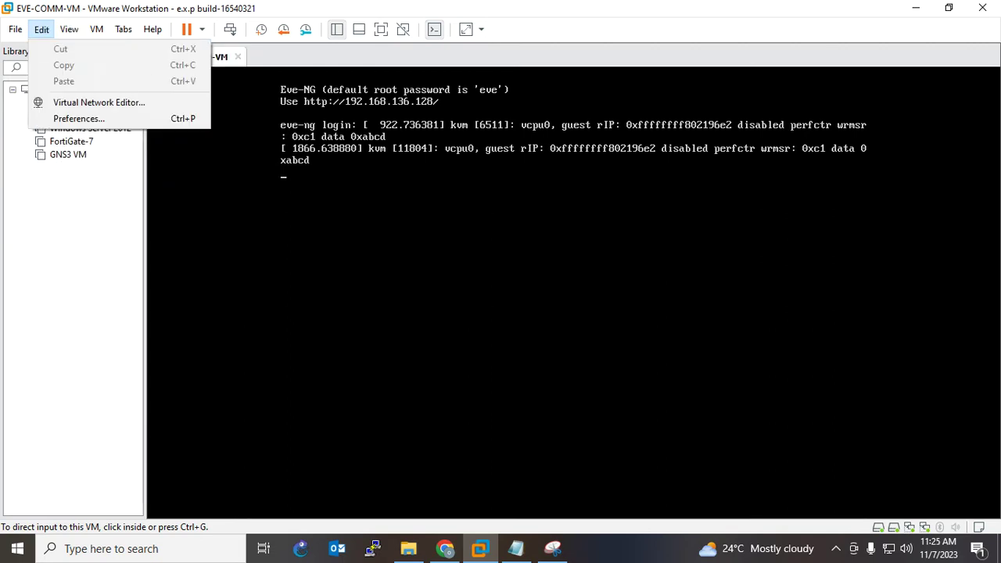
left_click(94, 103)
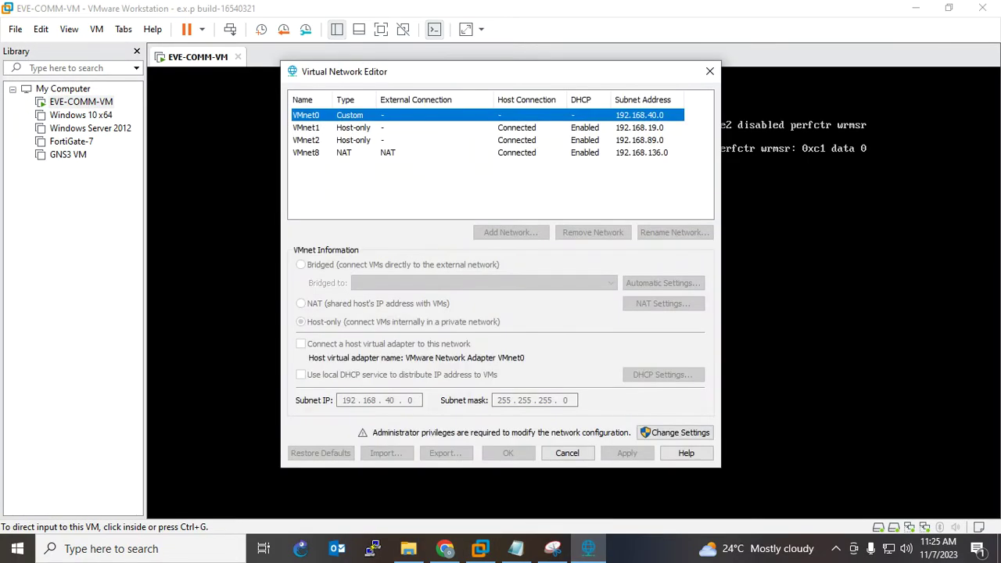
left_click(344, 152)
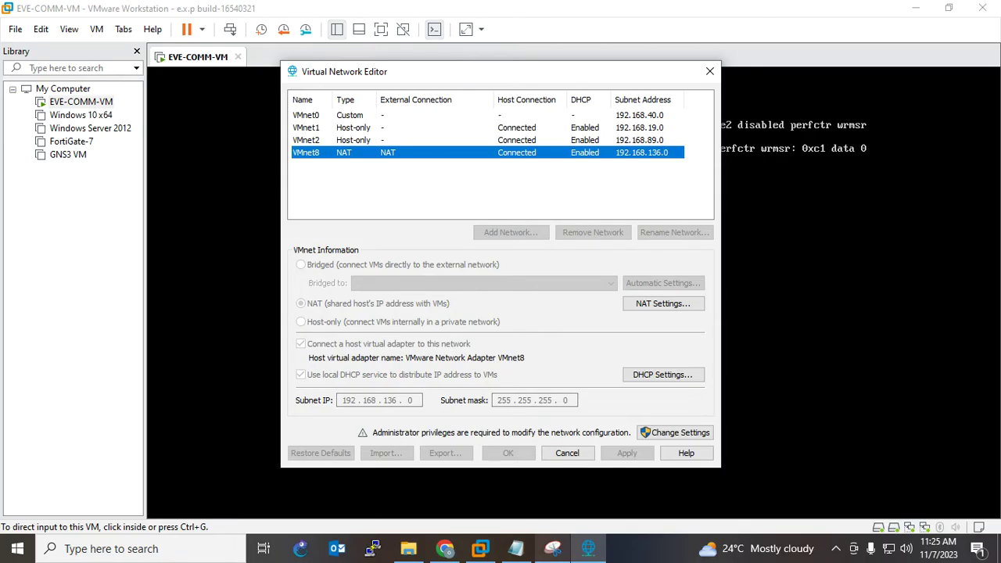
left_click(552, 548)
mouse_move(669, 212)
left_mouse_down()
mouse_move(622, 254)
mouse_move(677, 205)
mouse_move(567, 220)
left_mouse_up()
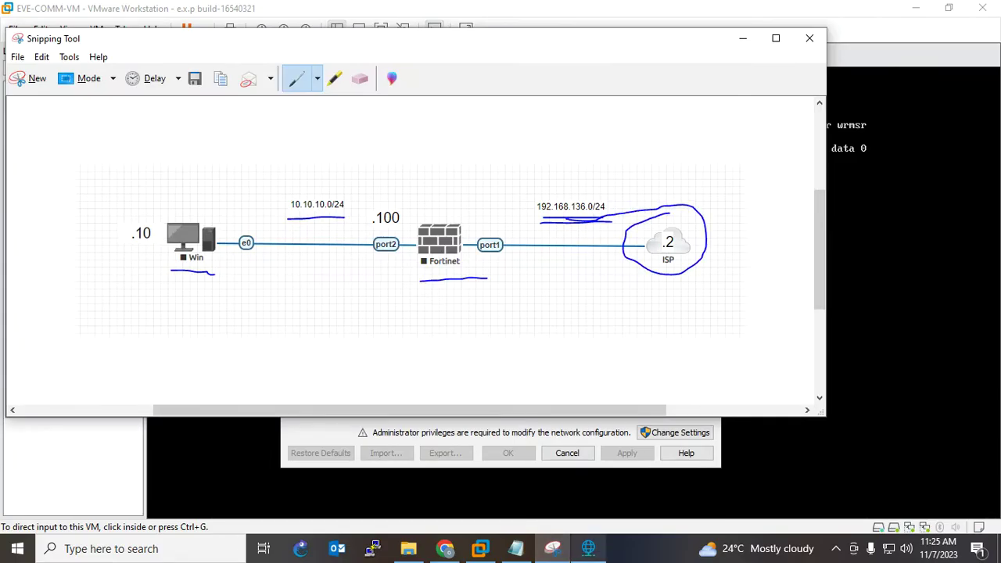
- Confirm VMnet8's NAT gateway 192.168.136.2, then close both dialogs without changes
left_click(588, 549)
left_click(662, 303)
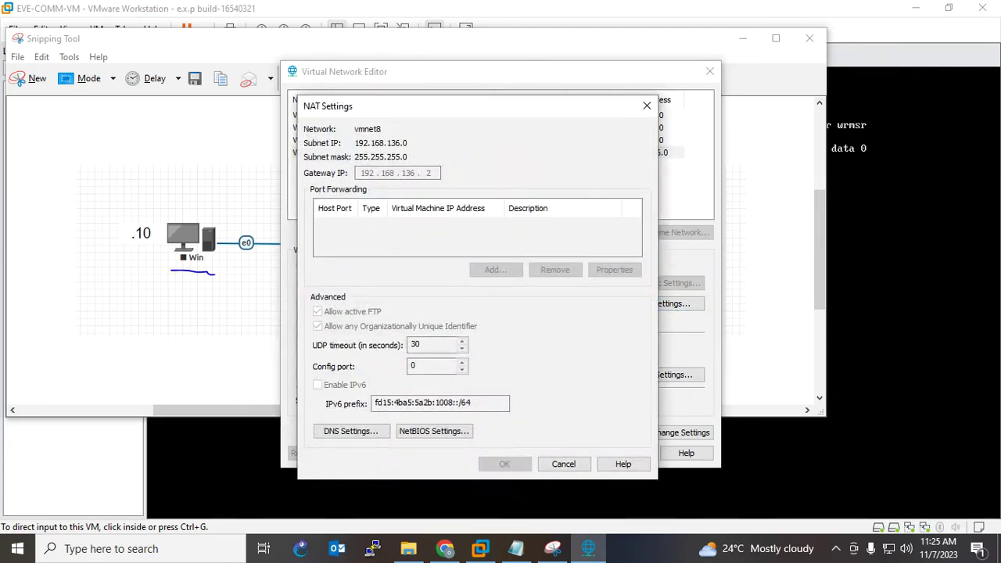
left_click(563, 464)
left_click(567, 453)
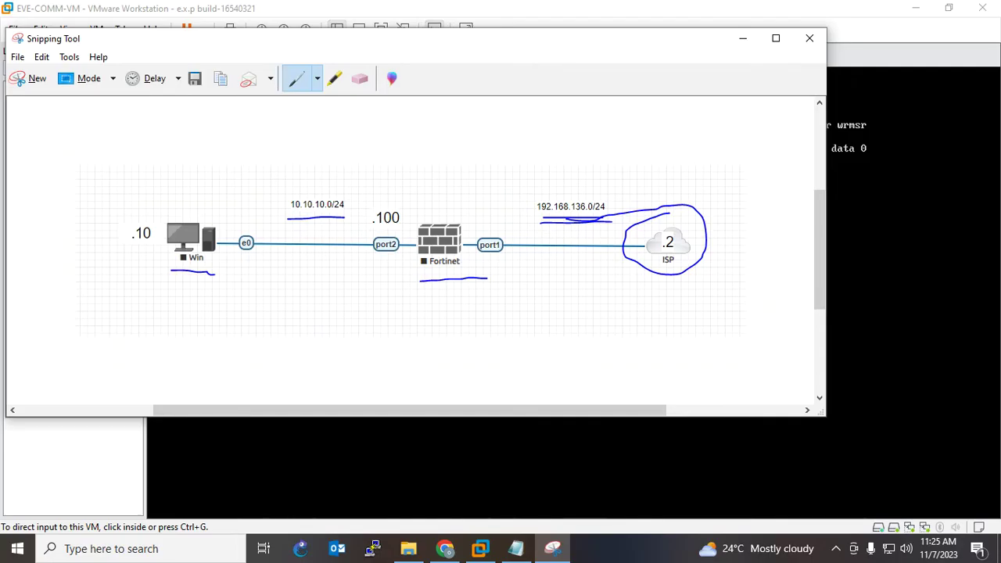
- Mark port1, port2 and the ISP cloud on the snip, then minimize Snipping Tool
mouse_move(492, 214)
left_mouse_down()
mouse_move(458, 221)
mouse_move(471, 270)
mouse_move(526, 254)
mouse_move(496, 216)
mouse_move(492, 186)
mouse_move(480, 186)
mouse_move(508, 201)
left_mouse_up()
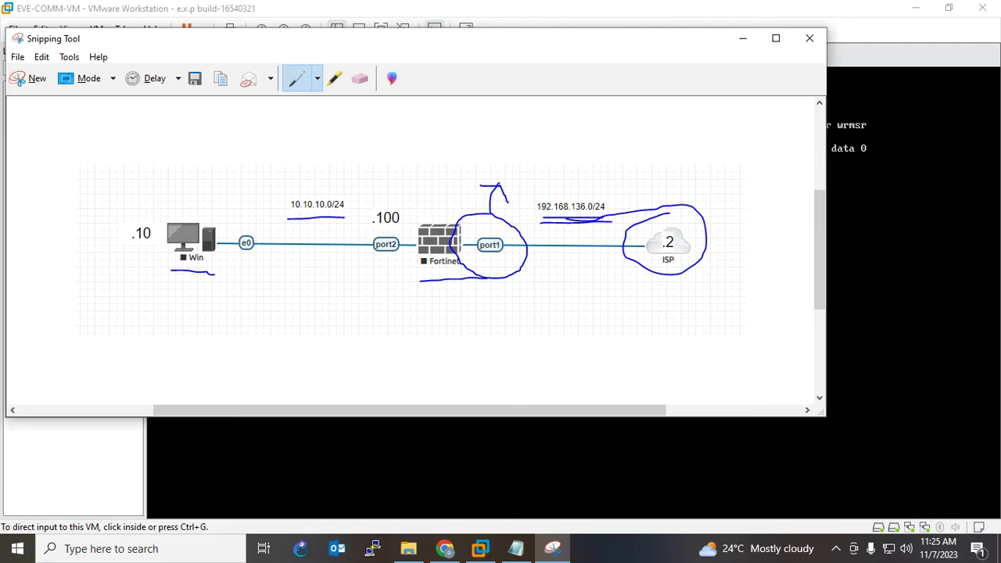
left_click_drag(697, 236, 741, 201)
left_click_drag(696, 247, 727, 229)
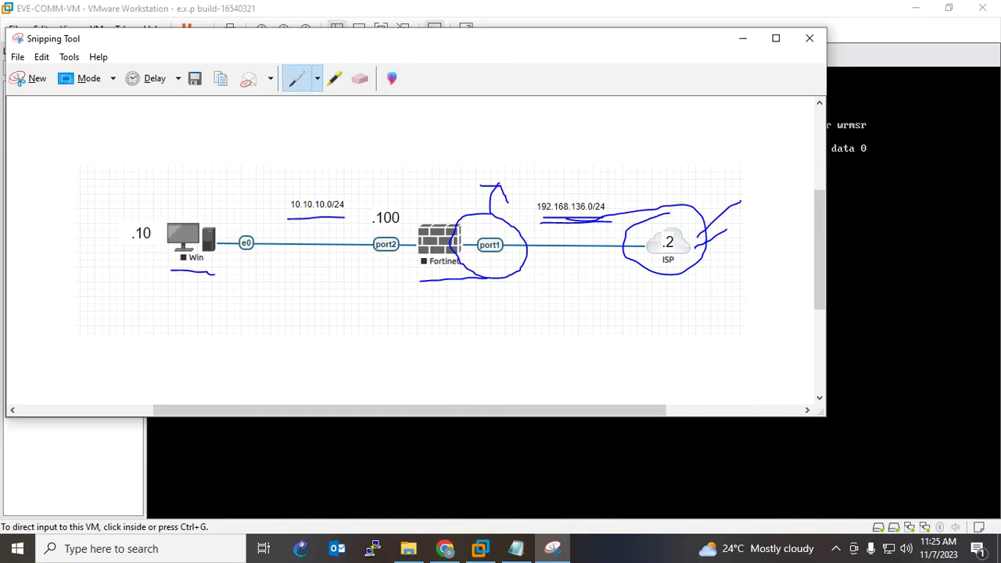
mouse_move(483, 228)
left_mouse_down()
mouse_move(474, 227)
mouse_move(461, 277)
mouse_move(534, 237)
mouse_move(473, 229)
mouse_move(497, 166)
mouse_move(510, 199)
left_mouse_up()
mouse_move(328, 279)
left_mouse_down()
mouse_move(364, 279)
mouse_move(418, 188)
mouse_move(358, 234)
mouse_move(341, 275)
left_mouse_up()
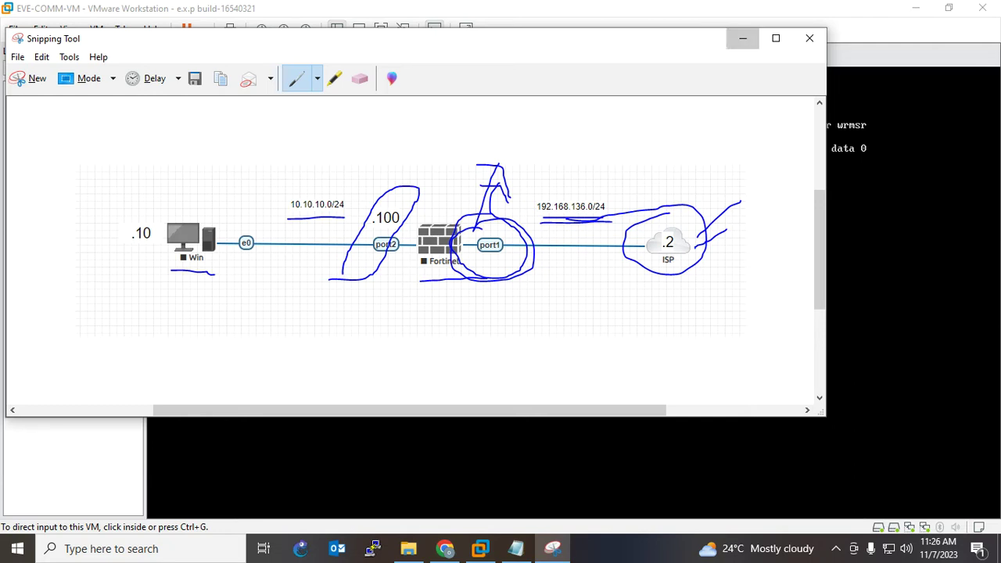
left_click(742, 38)
key("alt+Tab")
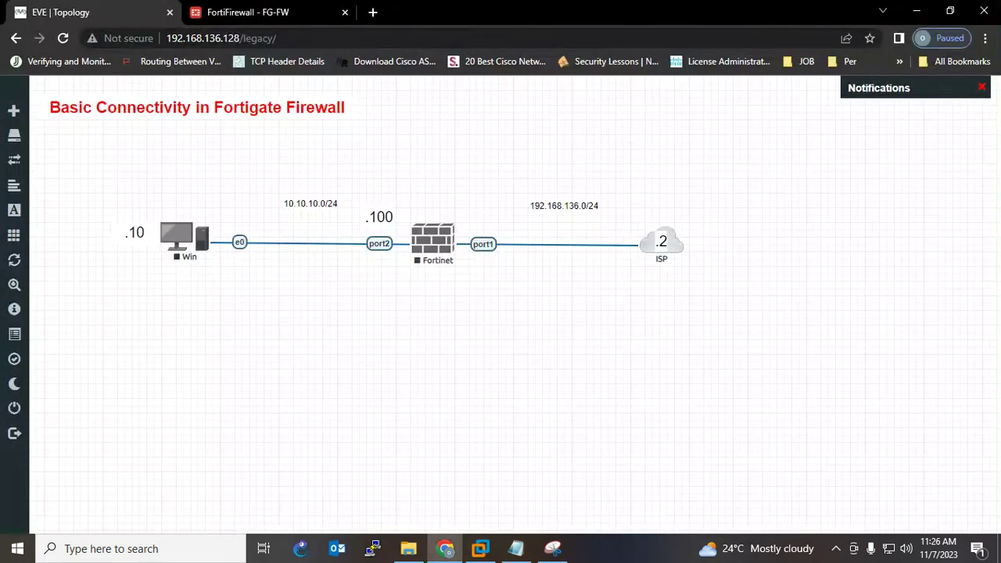
- Start the Fortinet and Win nodes in the EVE-NG topology
right_click(445, 242)
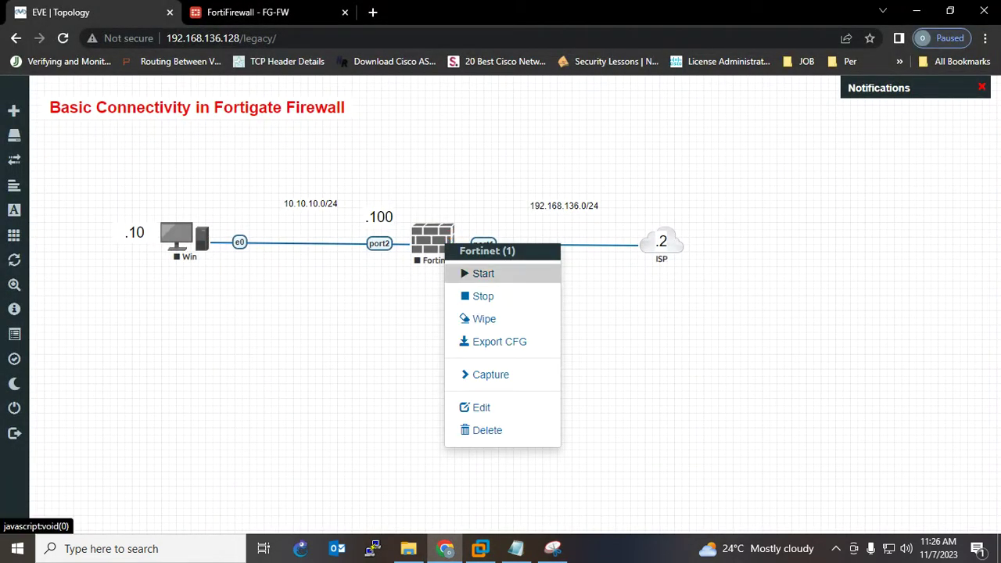
left_click(482, 273)
right_click(203, 234)
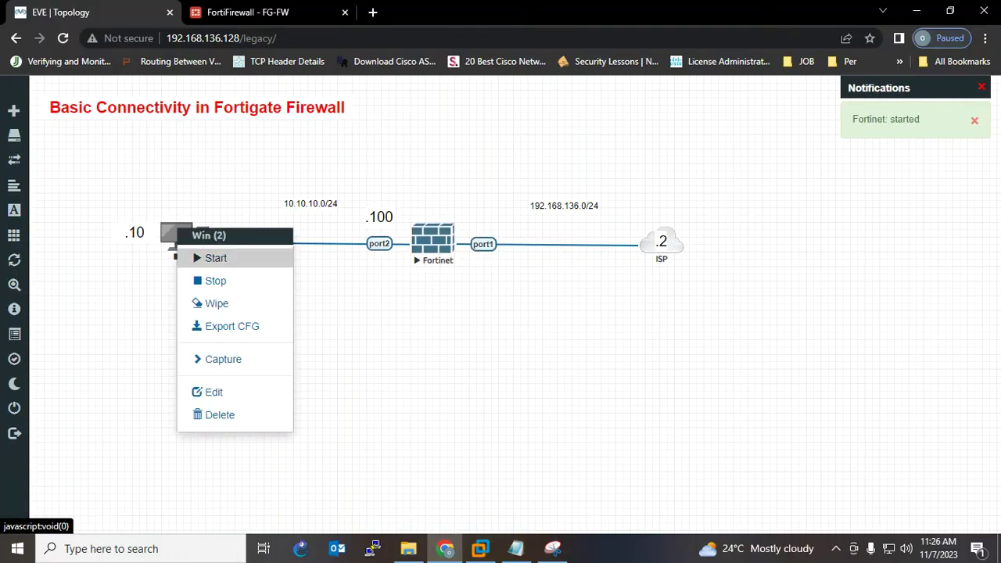
left_click(211, 256)
- Highlight the Interface Configuration, DNS, Routing and Policy checklist items, then open the Fortinet console
left_click(516, 548)
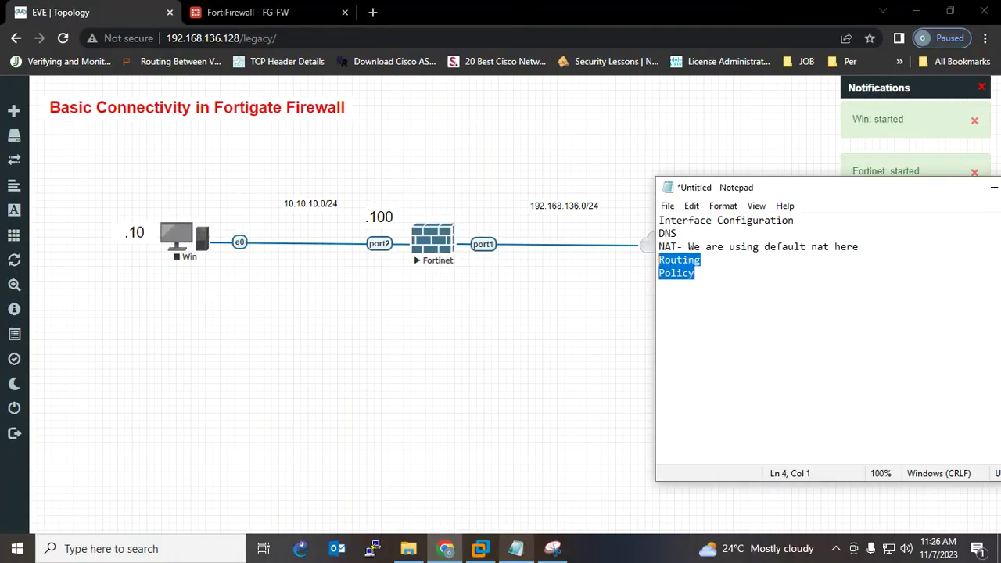
left_click(694, 273)
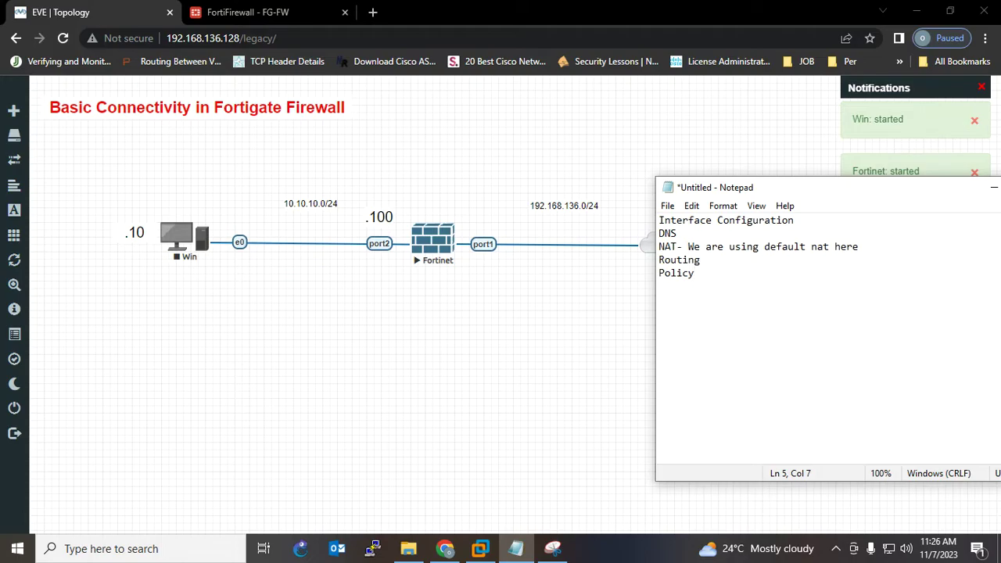
left_click_drag(659, 220, 794, 220)
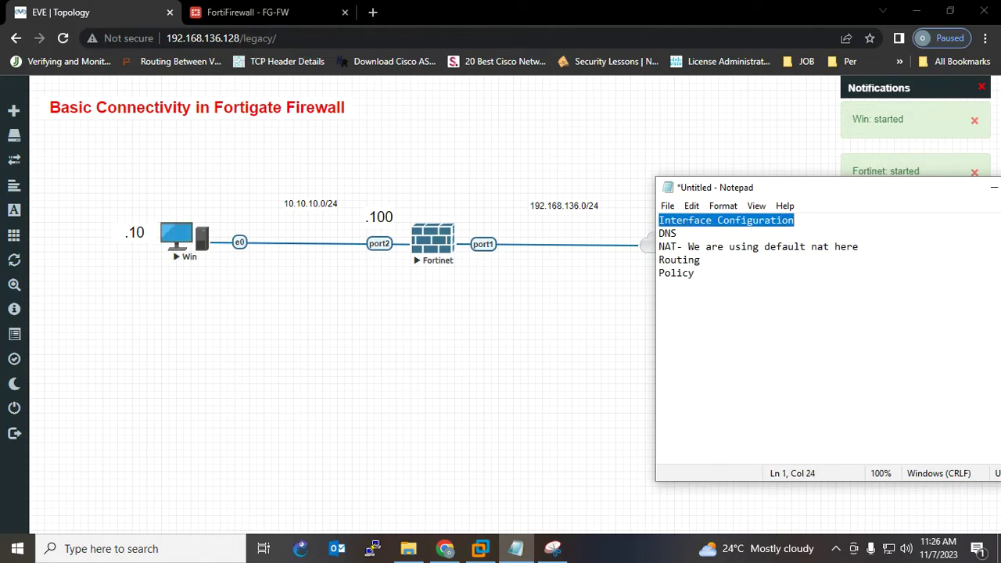
mouse_move(659, 233)
left_mouse_down()
mouse_move(677, 233)
mouse_move(659, 247)
mouse_move(859, 246)
mouse_move(700, 259)
mouse_move(659, 246)
left_mouse_up()
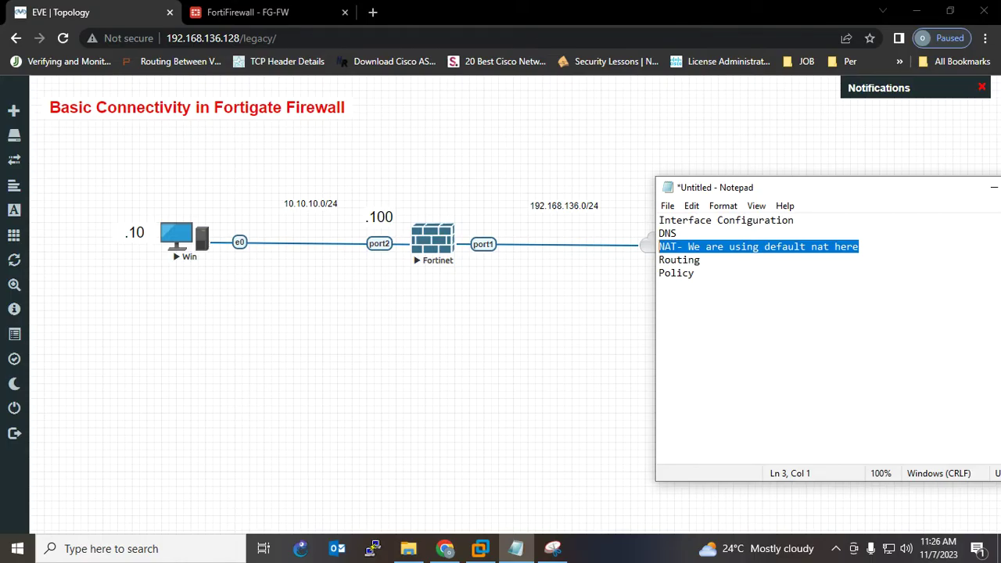
left_click_drag(658, 260, 695, 273)
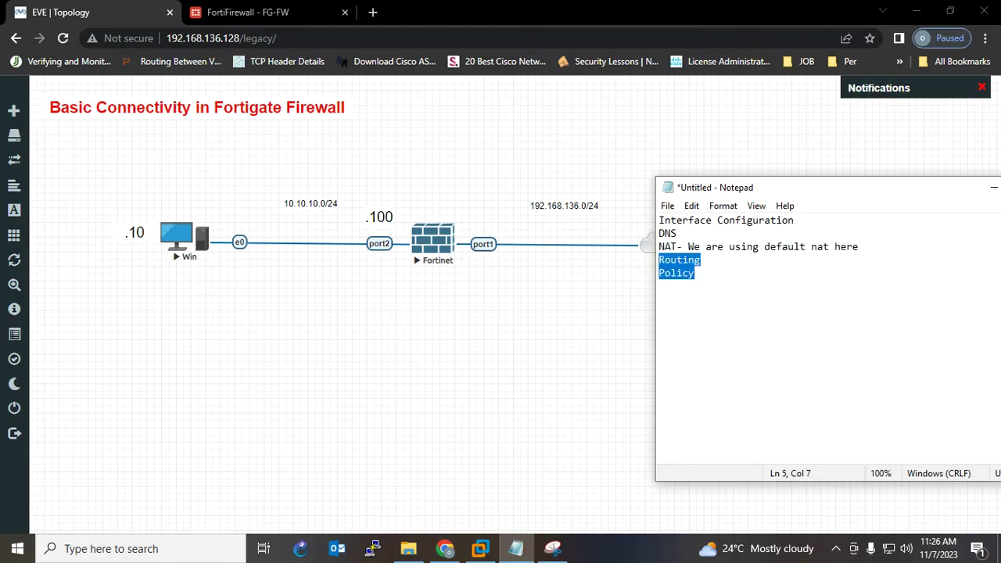
key("alt+Tab")
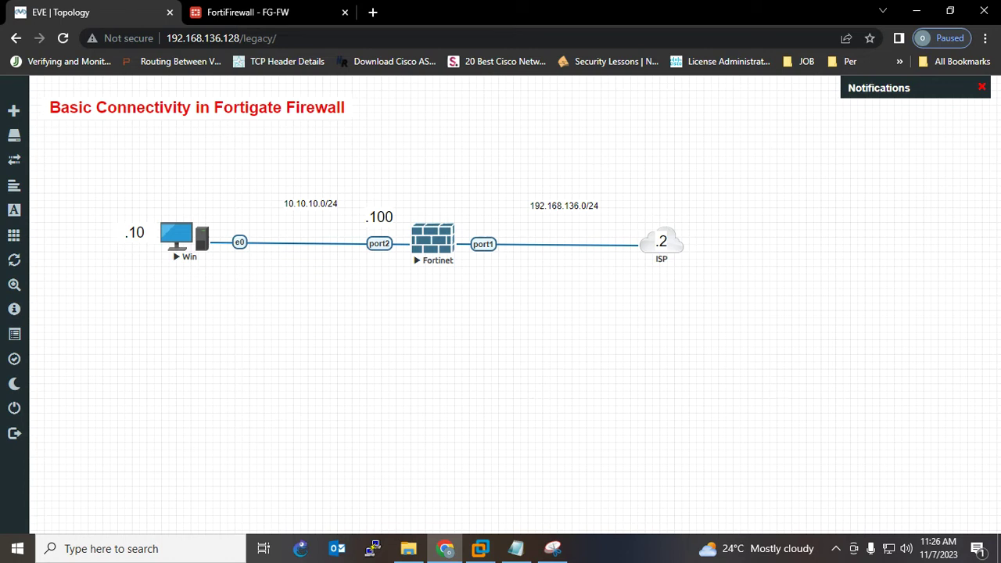
left_click(433, 239)
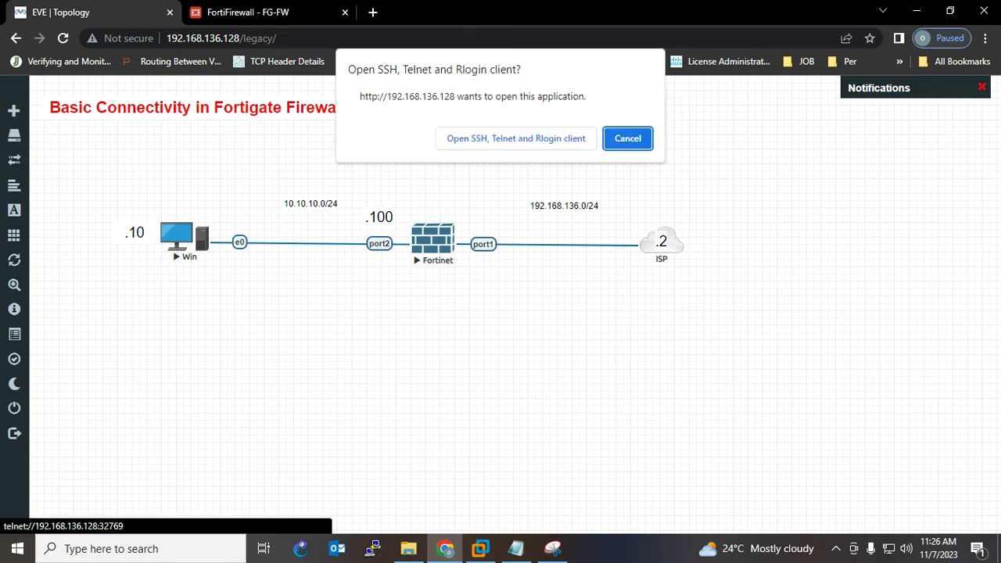
- Launch the Fortinet telnet console and the Win node's VNC display, then minimize both
left_click(515, 133)
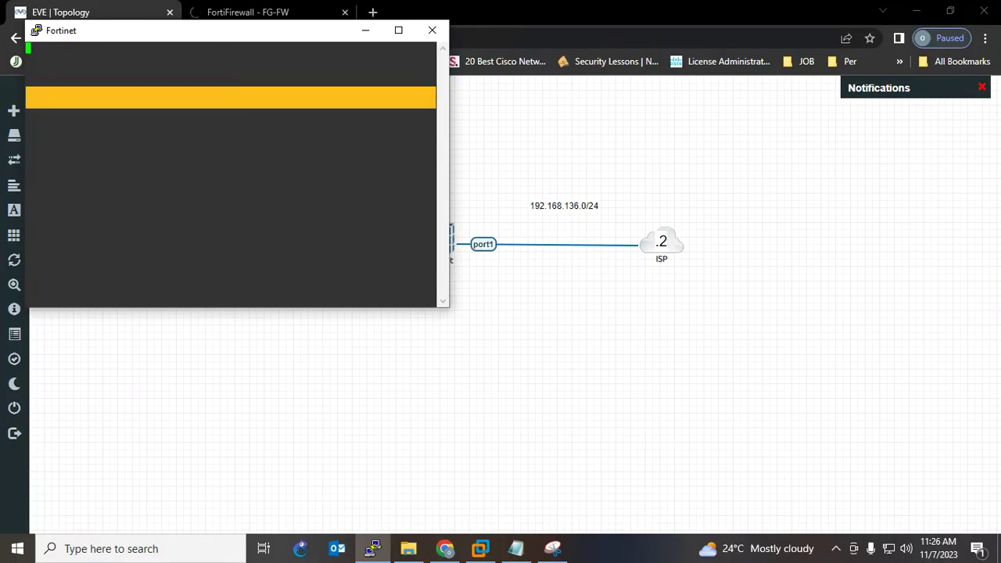
left_click(365, 29)
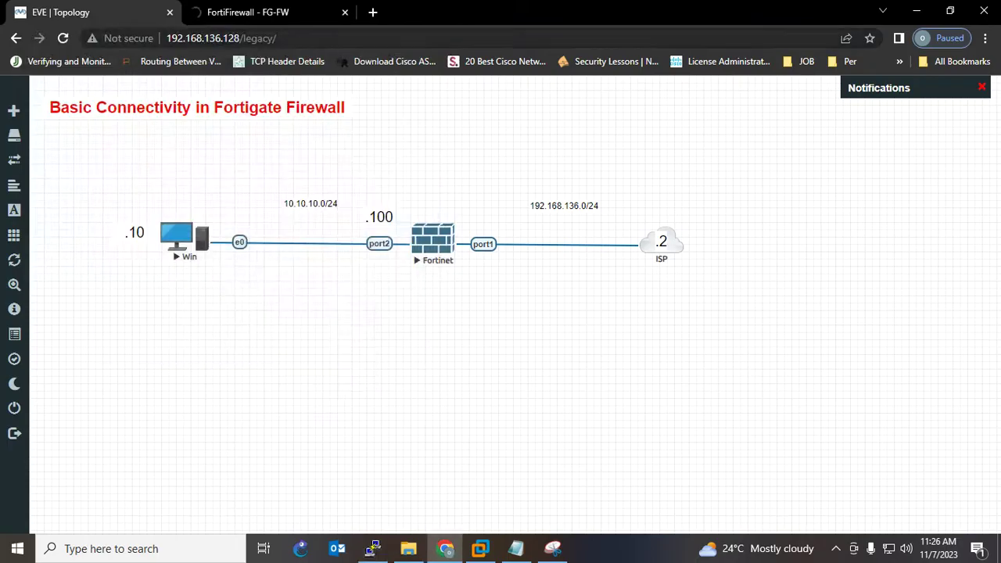
left_click(177, 236)
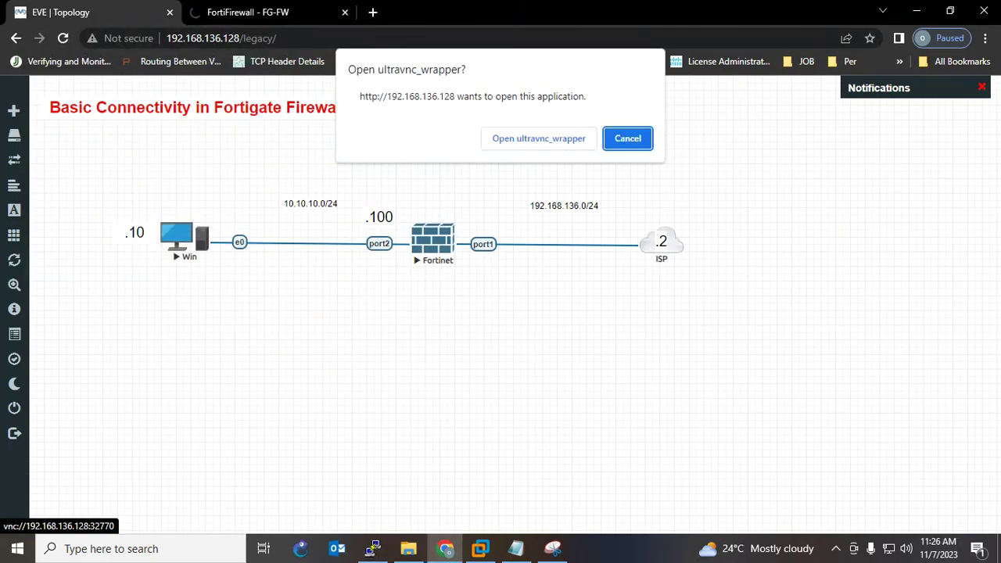
left_click(539, 139)
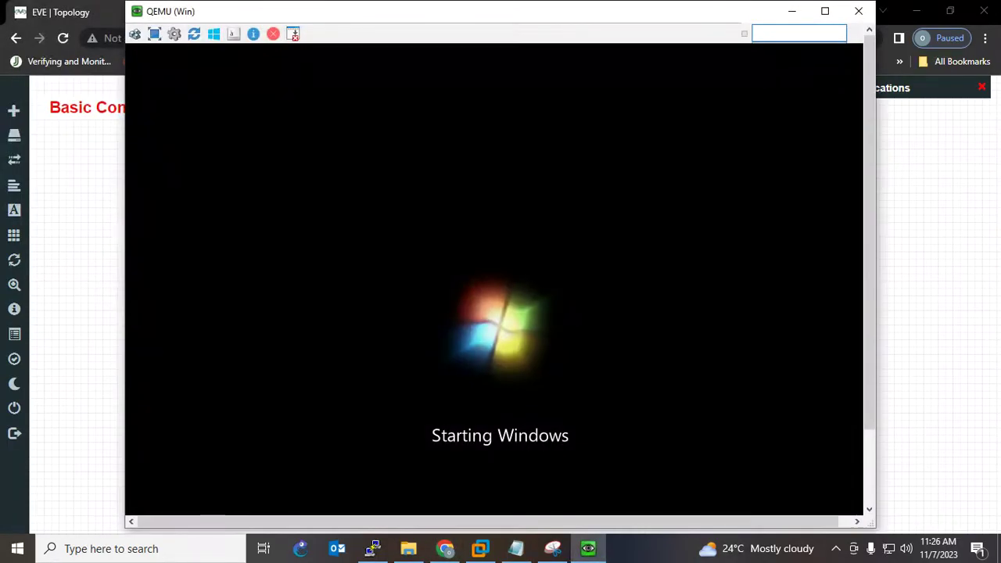
left_click(792, 10)
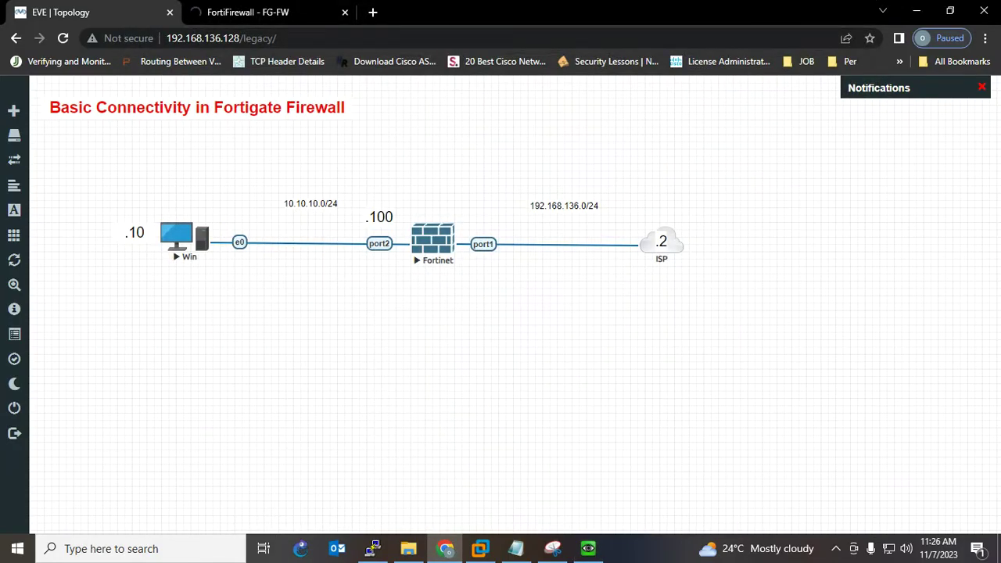
- Bring the checklist notes back and centre the Fortinet console window on screen
mouse_move(516, 548)
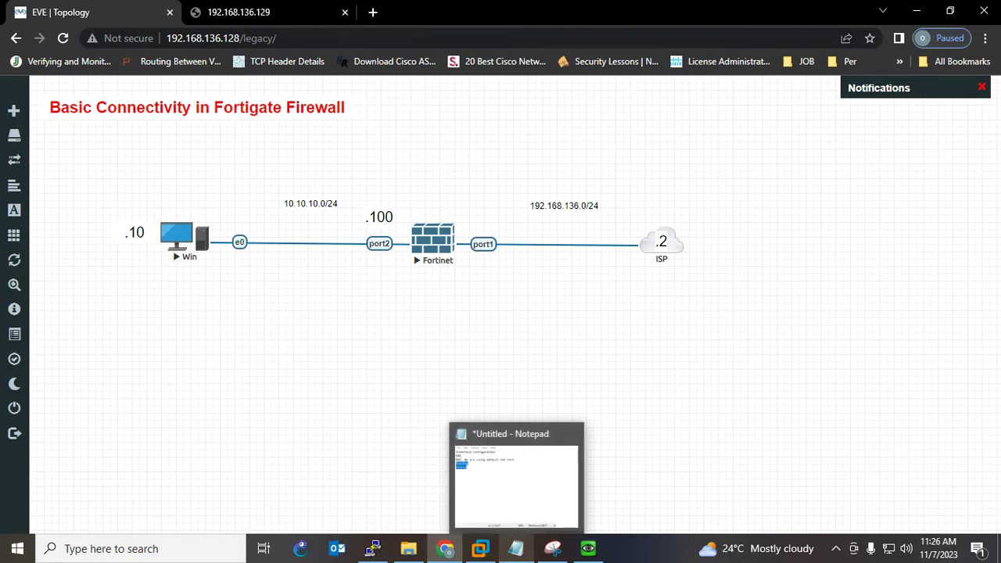
left_click(516, 481)
left_click(701, 259)
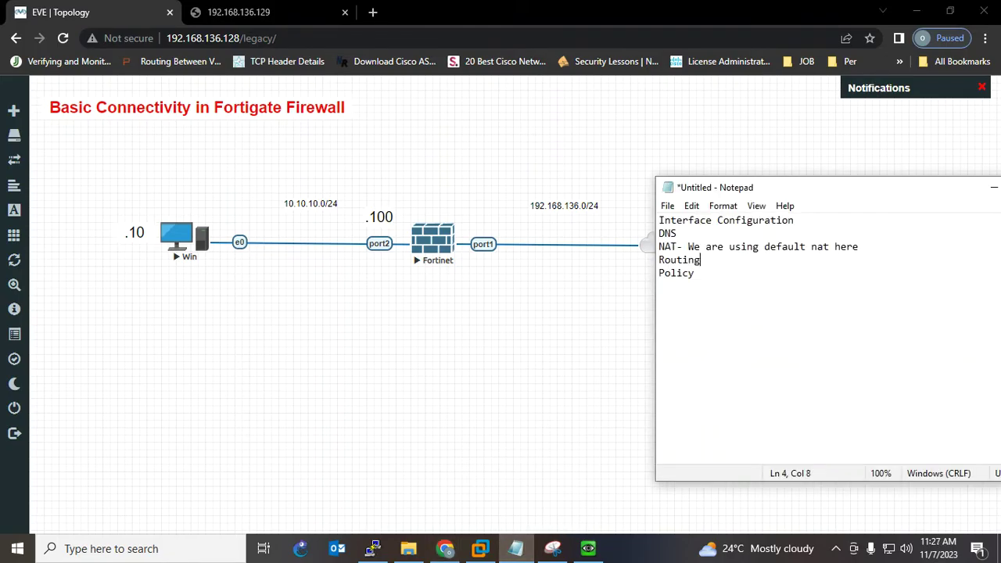
left_click(373, 548)
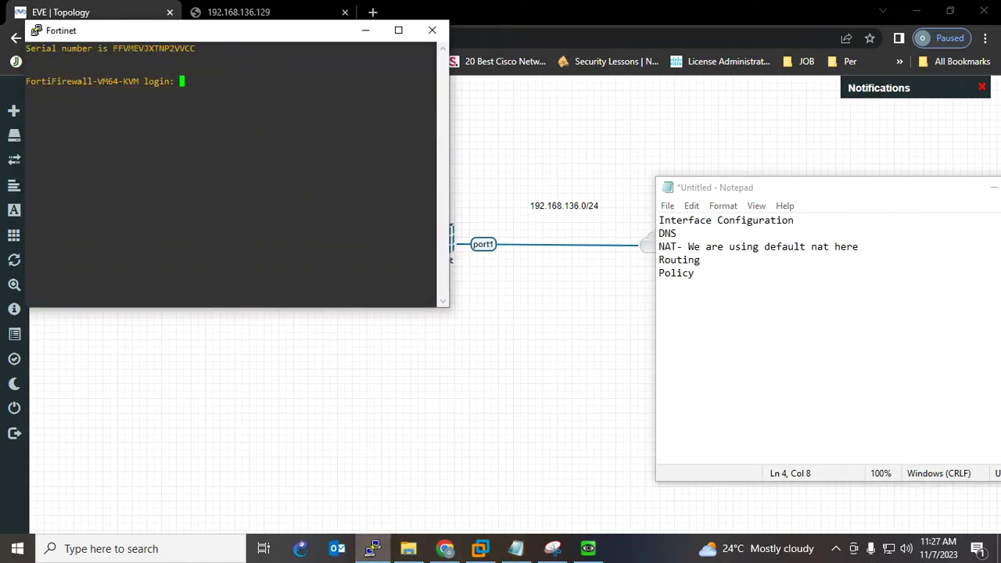
left_click_drag(278, 31, 462, 141)
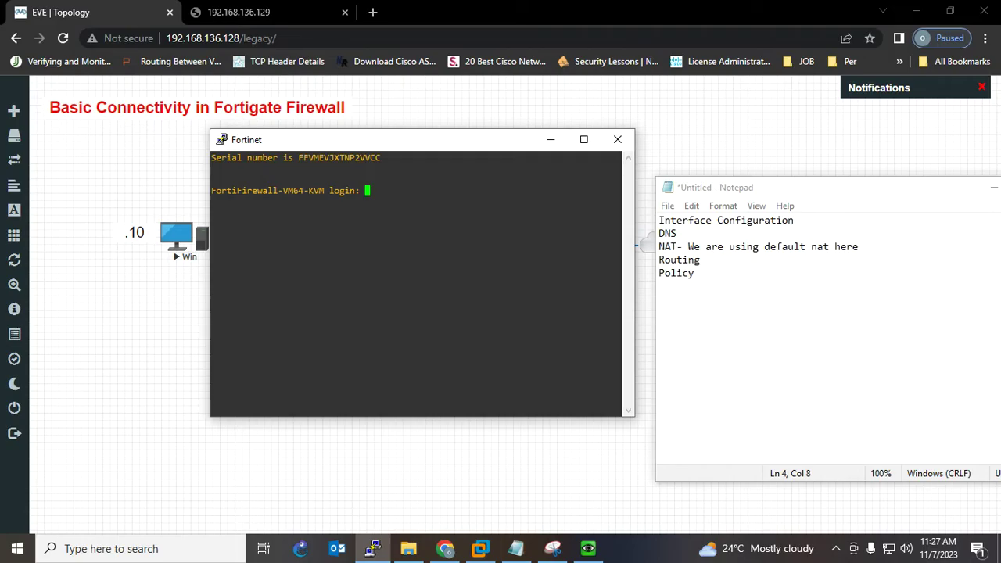
- Log in to the FortiGate as admin and set a new admin password
type("admin")
key("Return")
key("Return")
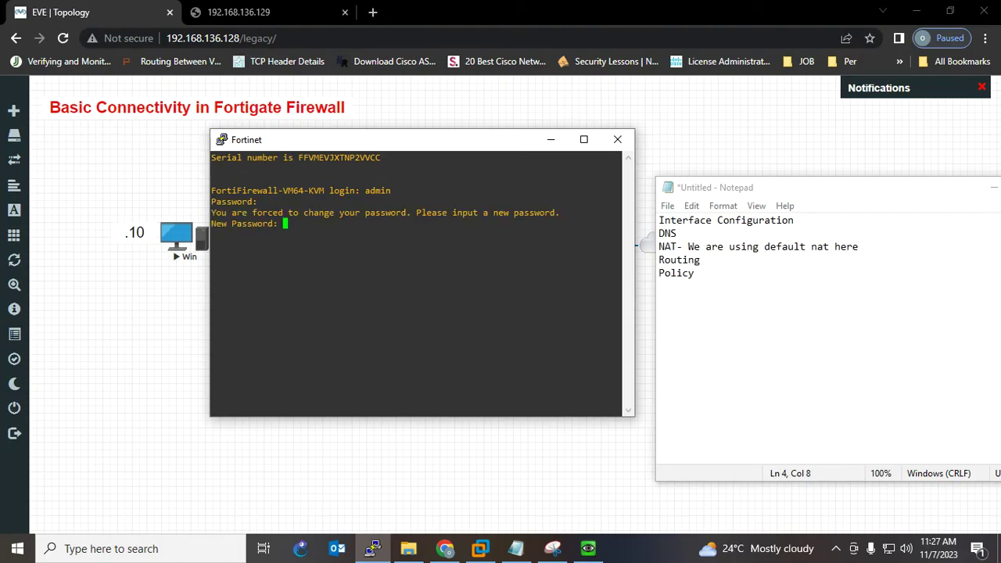
key("Return")
key("Return")
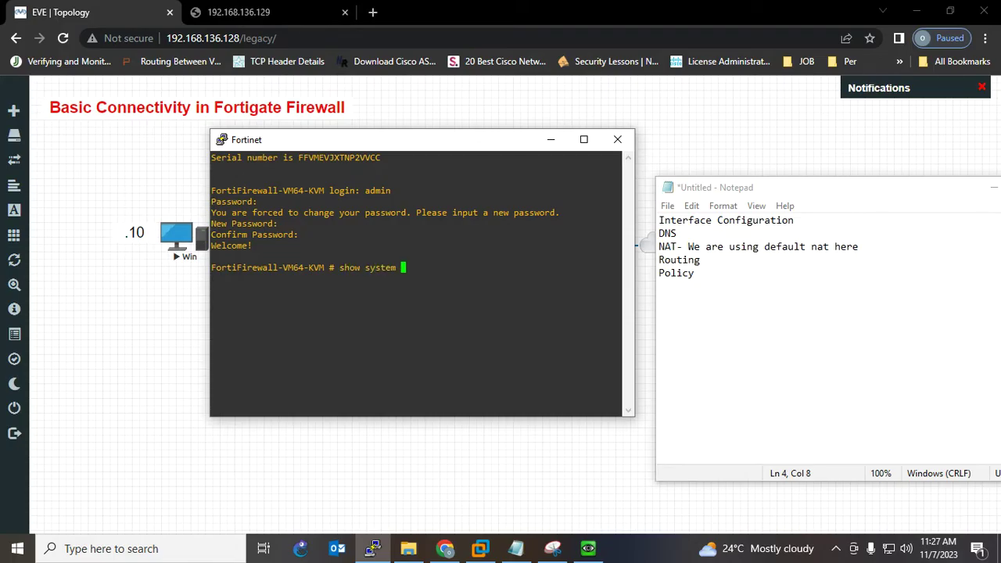
- Run 'show system interface', note the command, and select port1's address 192.168.136.129
key("Tab")
key("question")
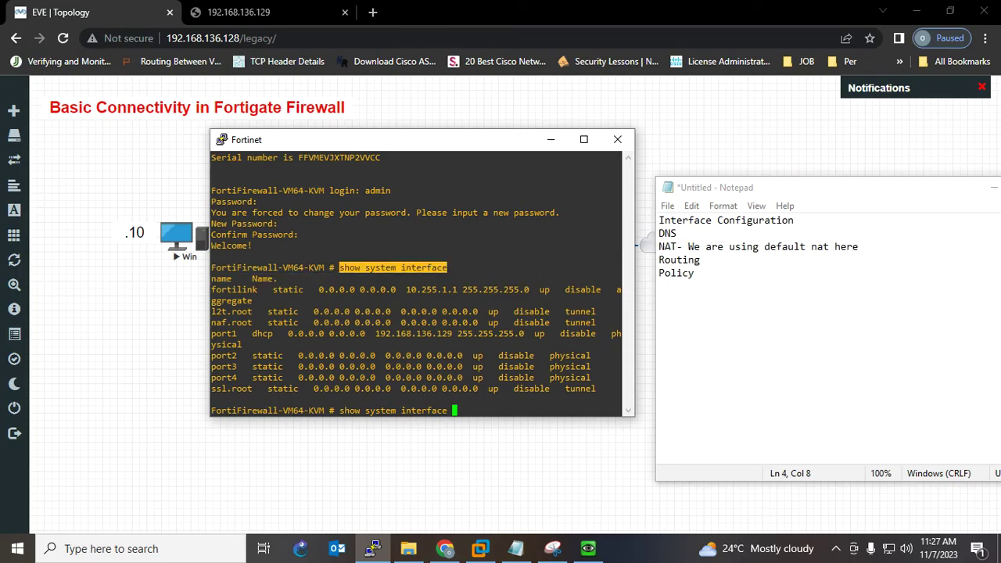
left_click(695, 273)
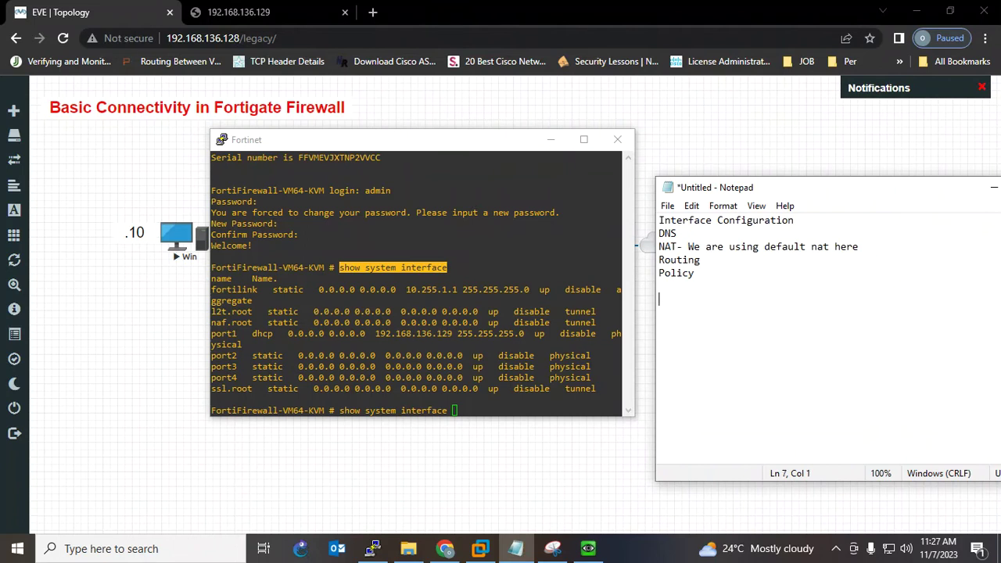
type("show system interface")
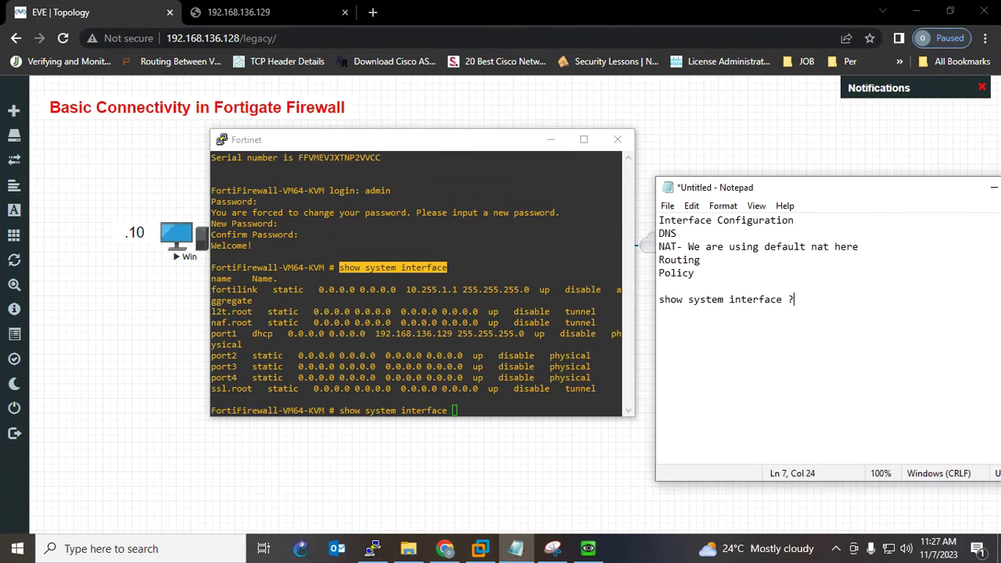
key("shift+Home")
key("alt+Tab")
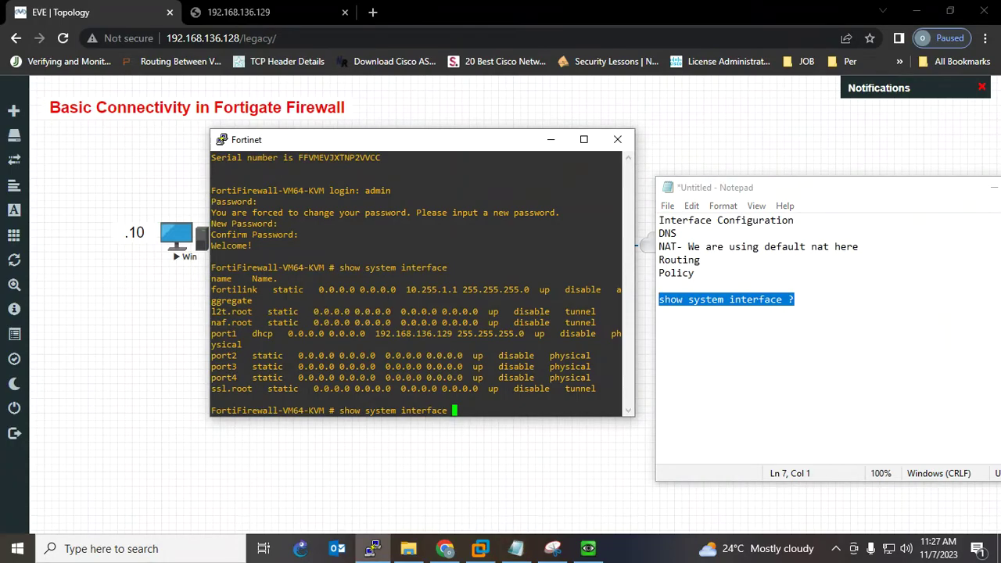
double_click(413, 334)
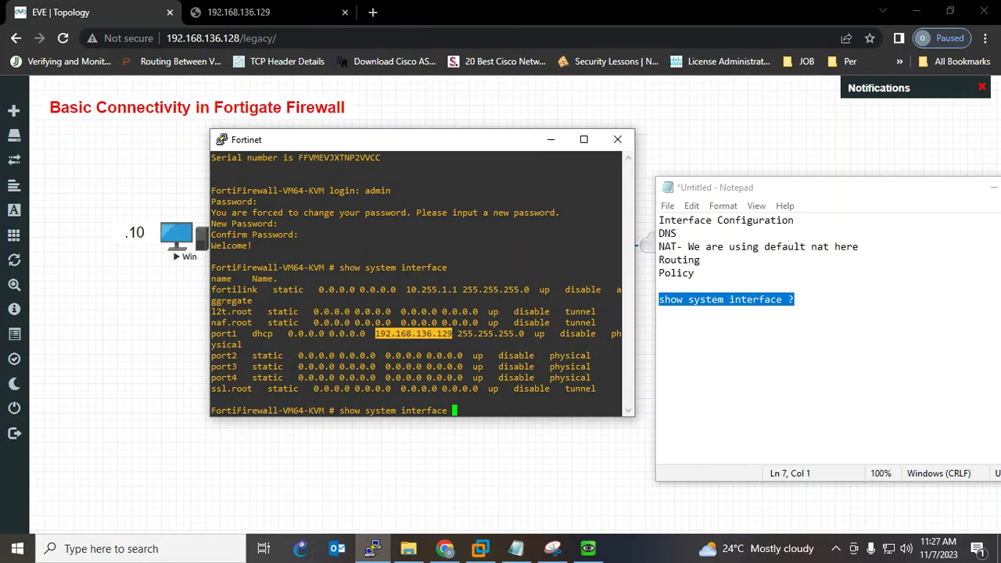
key("alt+Tab")
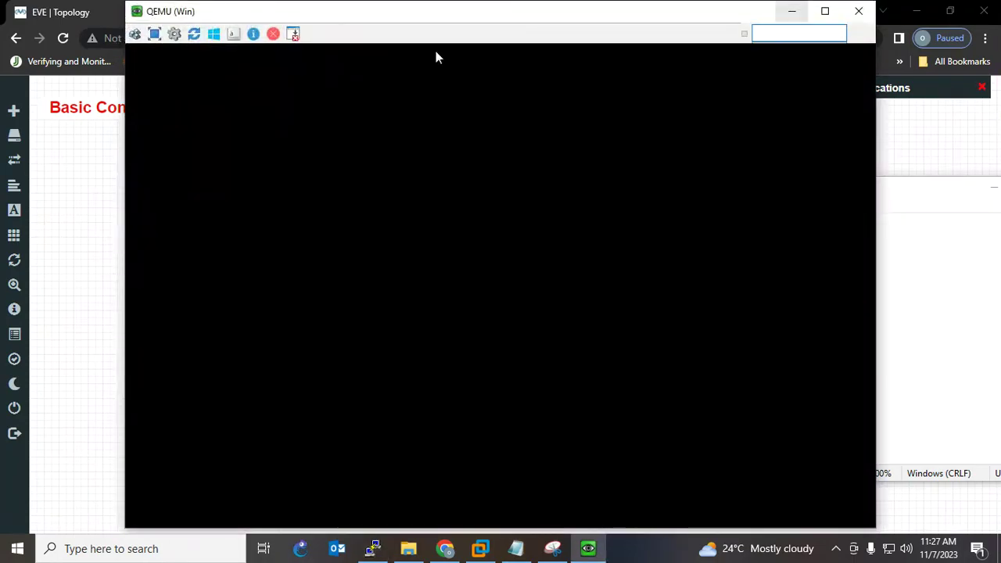
- Load the FortiGate login page at 192.168.136.129 in a new Chrome tab
left_click(792, 11)
left_click(373, 13)
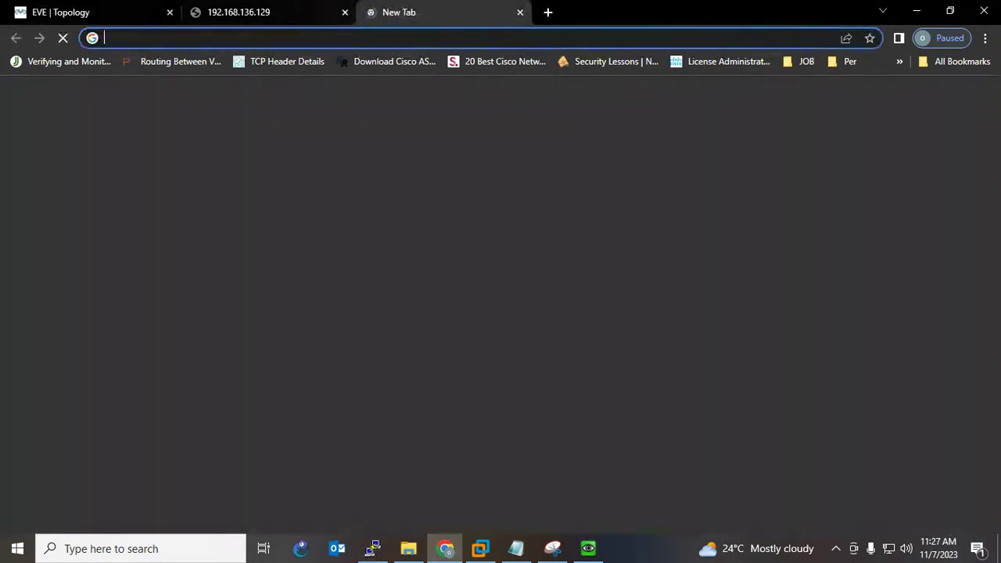
left_click(345, 13)
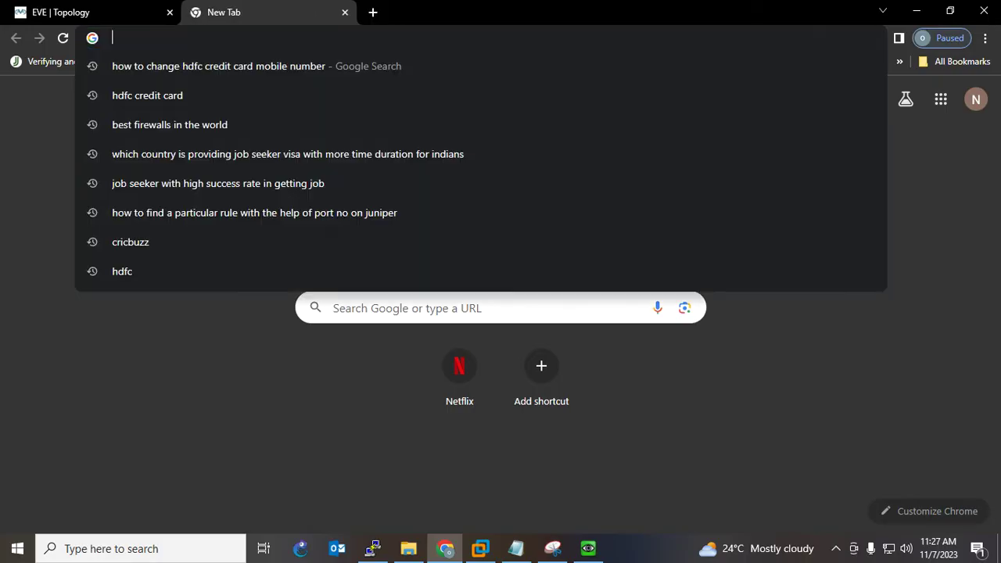
type("192.168.136.129")
key("Return")
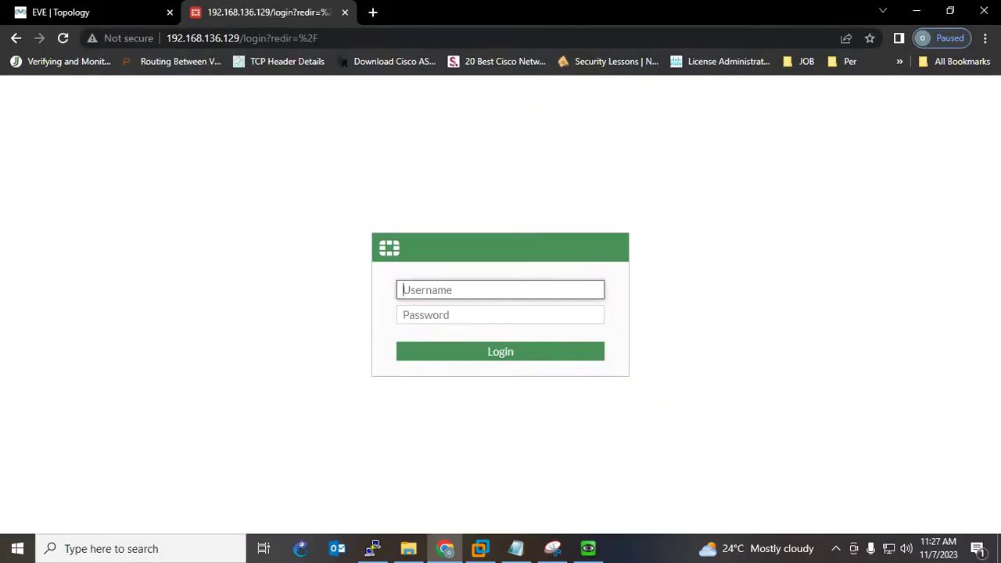
- Sign in to the FortiGate web GUI as admin with the new password
type("admin")
key("Tab")
type("a")
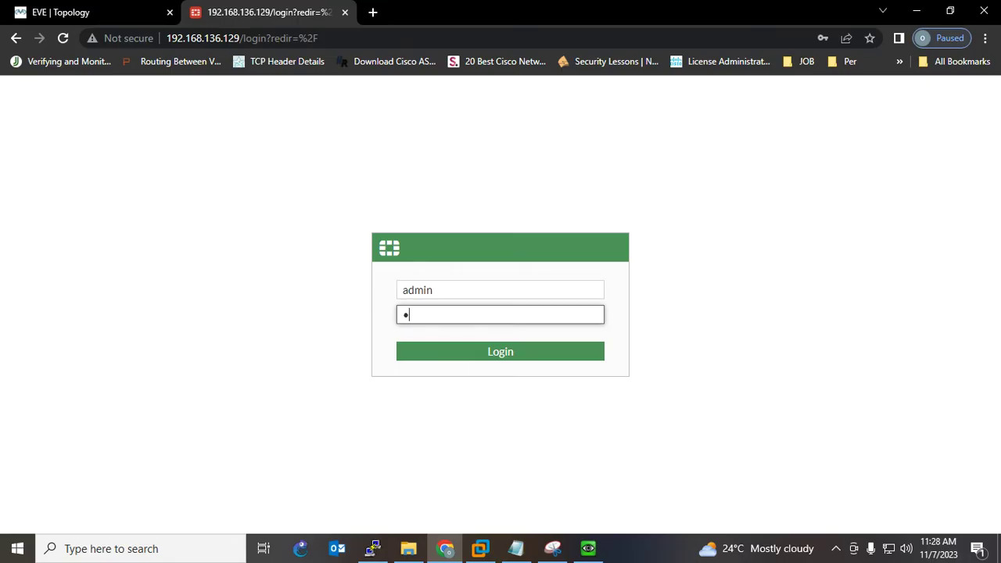
key("Return")
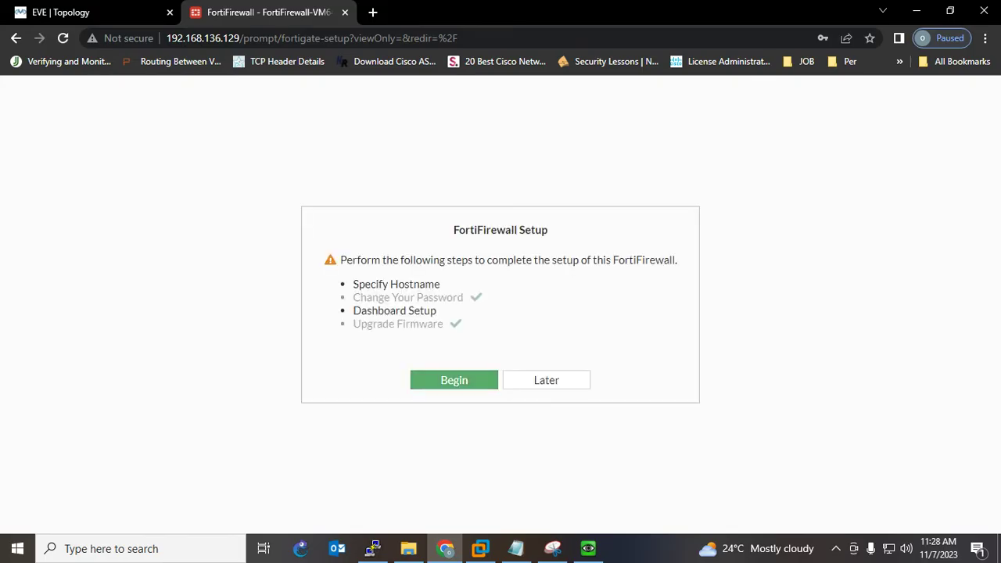
- Set hostname FG-FW, accept the Optimal dashboards, and dismiss the FortiOS 7.0.0 overview
left_click(454, 380)
left_click_drag(693, 341, 575, 341)
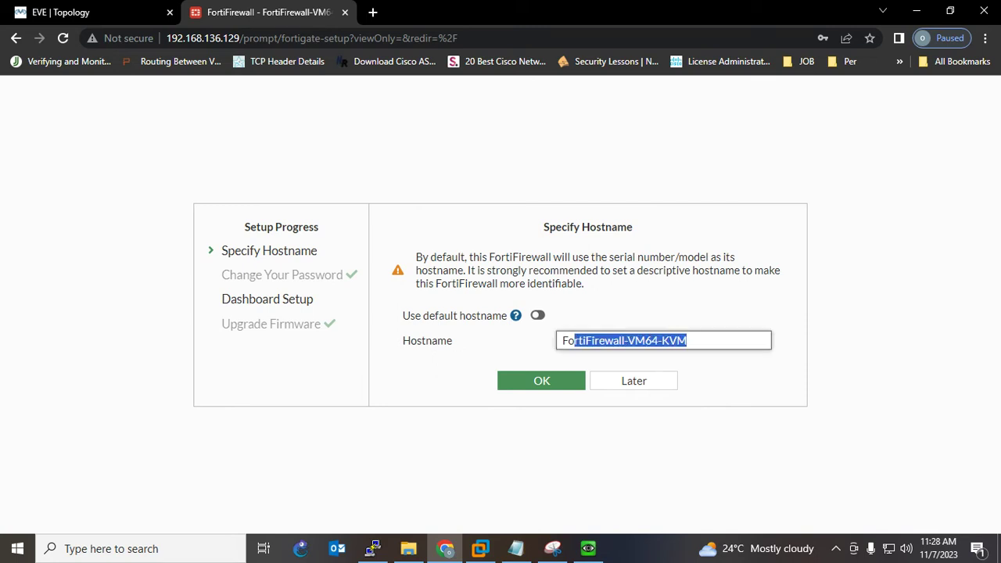
type("G")
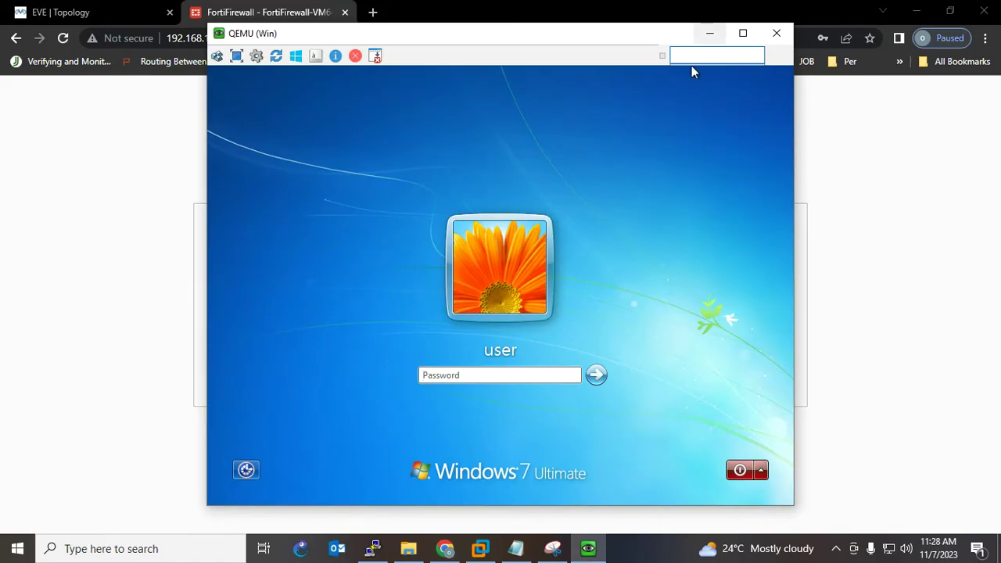
left_click(710, 33)
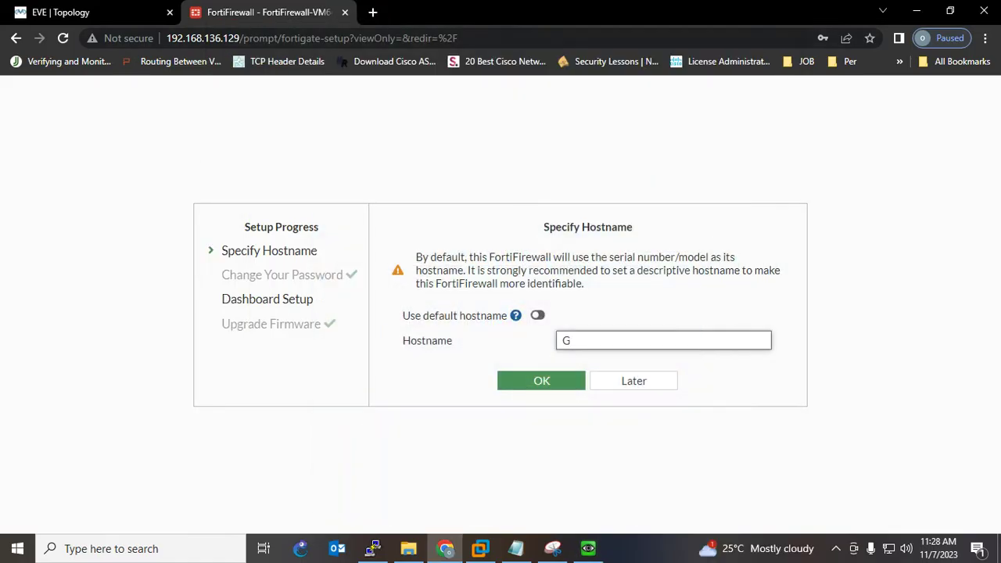
type("FG-FW")
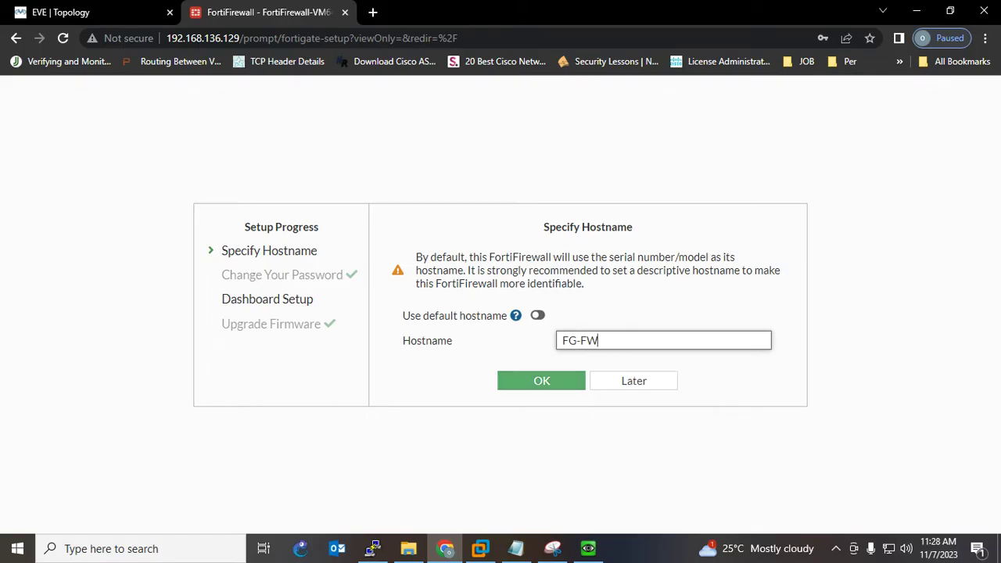
left_click(541, 381)
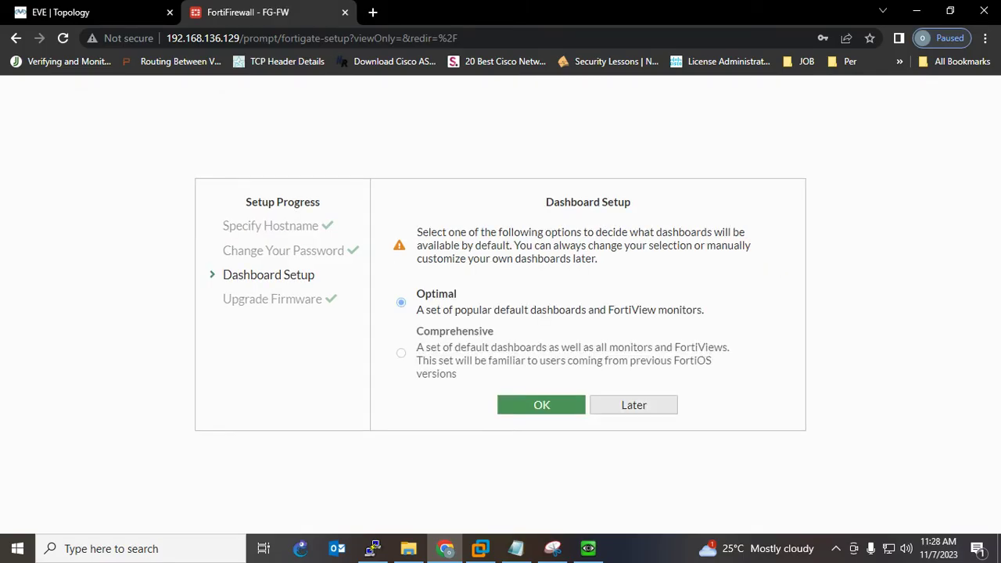
left_click(541, 404)
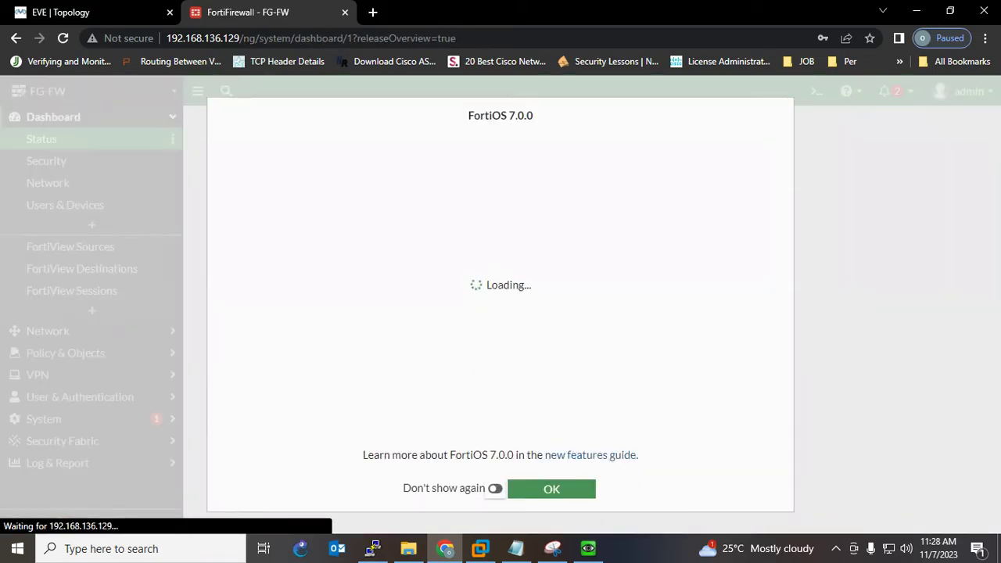
key("Return")
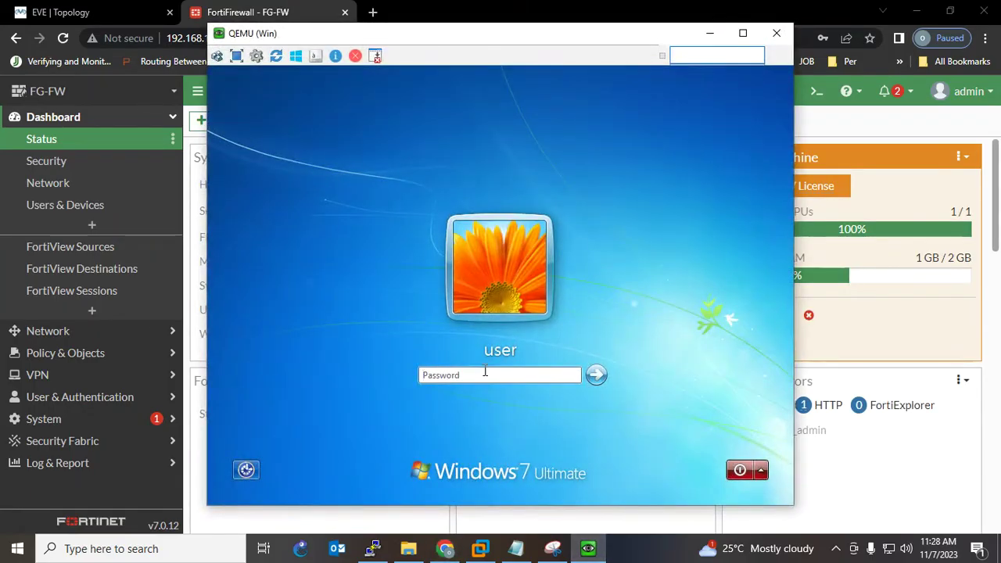
- Sign in to Windows 7 with the account password, correcting a mistyped entry
left_click(485, 374)
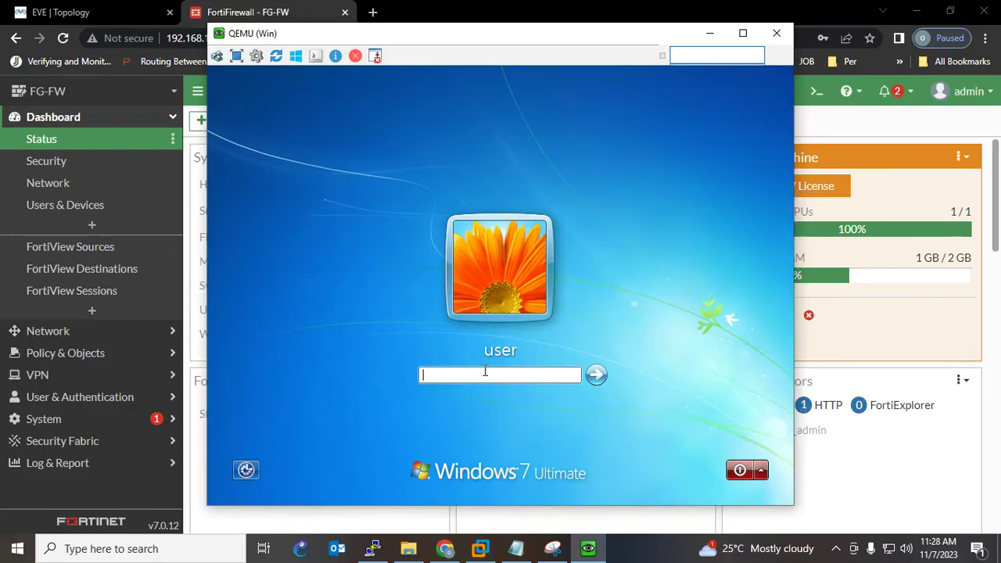
type("aest@")
key("Escape")
left_click_drag(464, 374, 400, 372)
key("BackSpace")
type("tes")
key("Return")
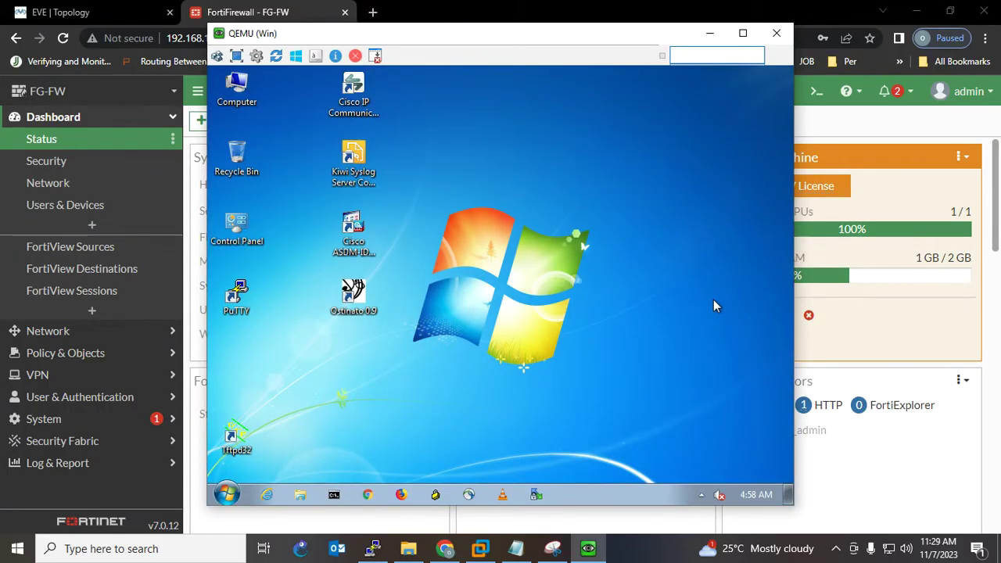
- Refresh the desktop and choose Restart Later on the restart prompt
right_click(656, 207)
left_click(695, 250)
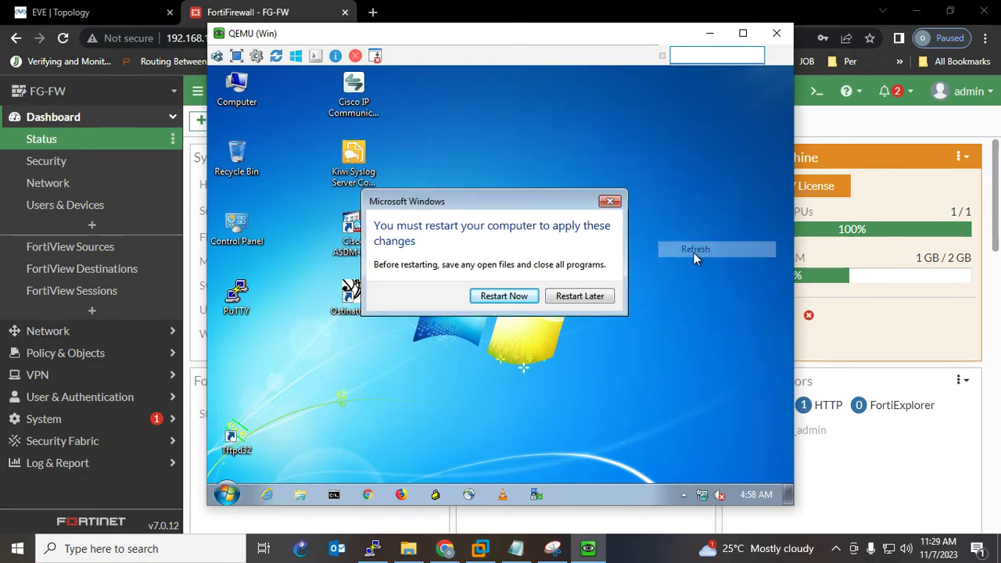
left_click(583, 302)
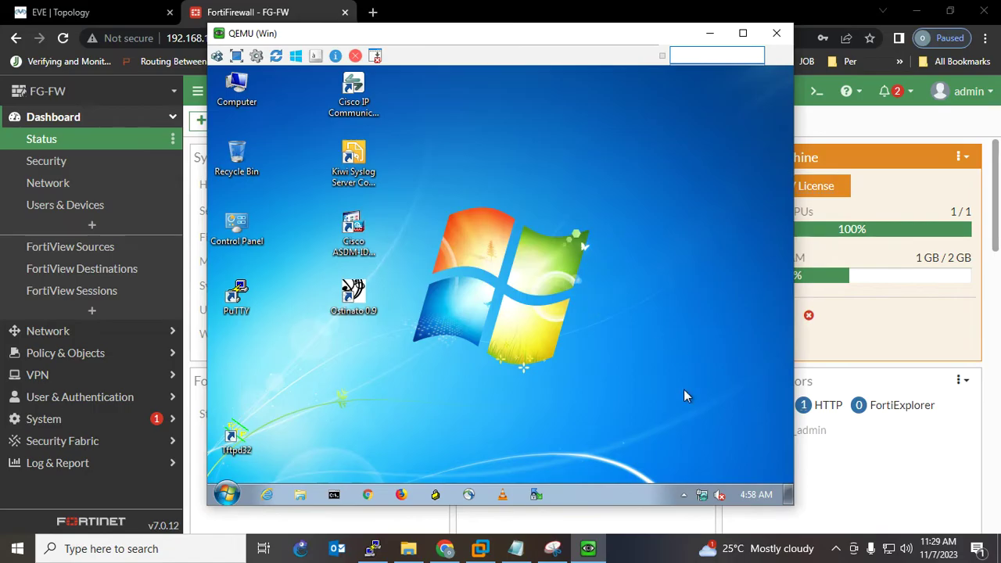
- Open the IPv4 properties of Local Area Connection and switch to a manually set IP address
left_click(700, 494)
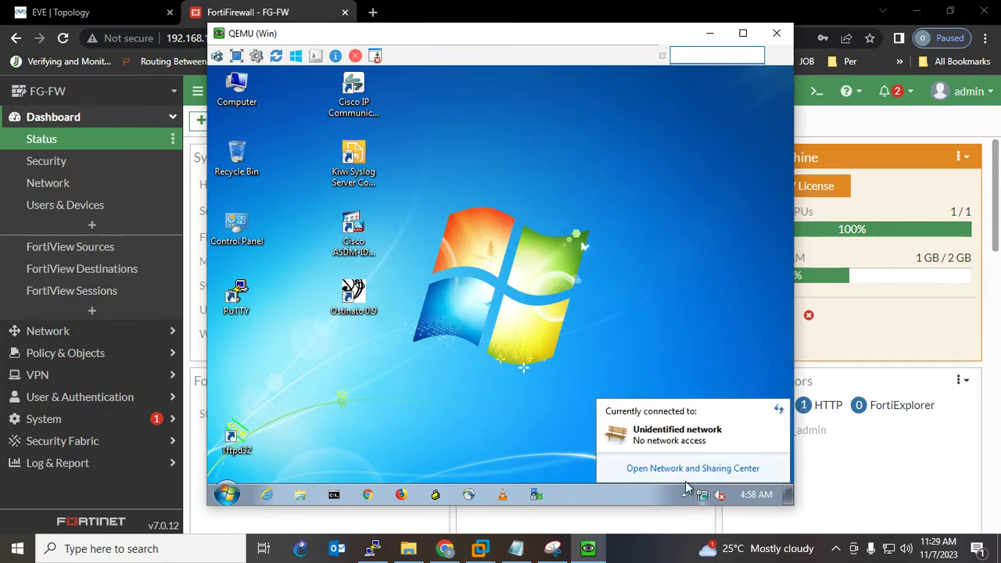
left_click(677, 470)
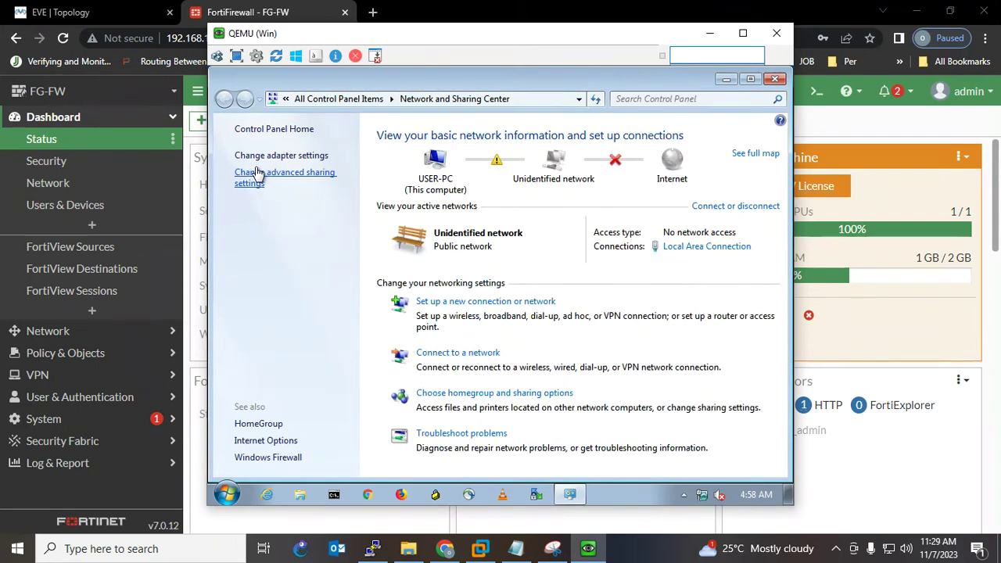
left_click(265, 156)
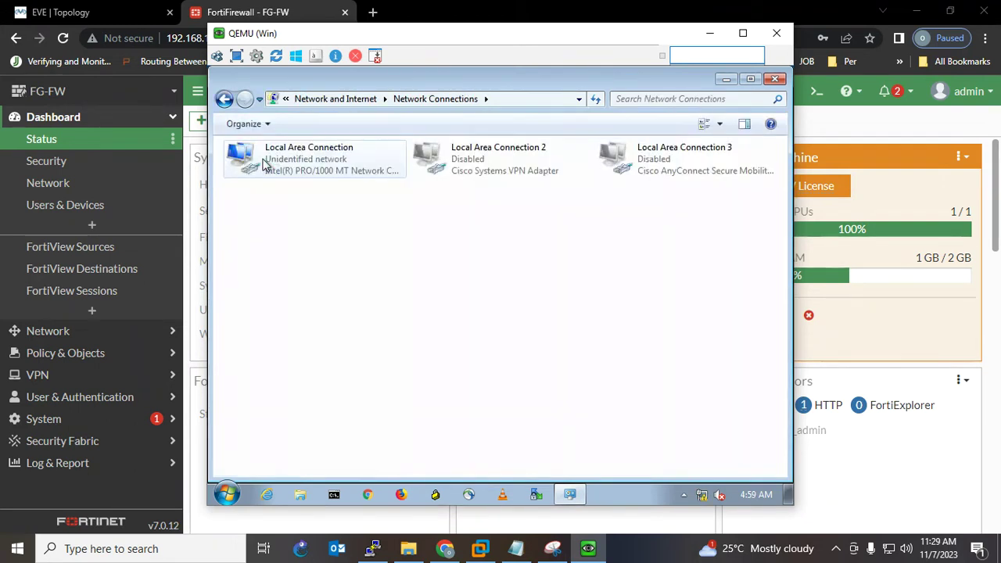
right_click(273, 159)
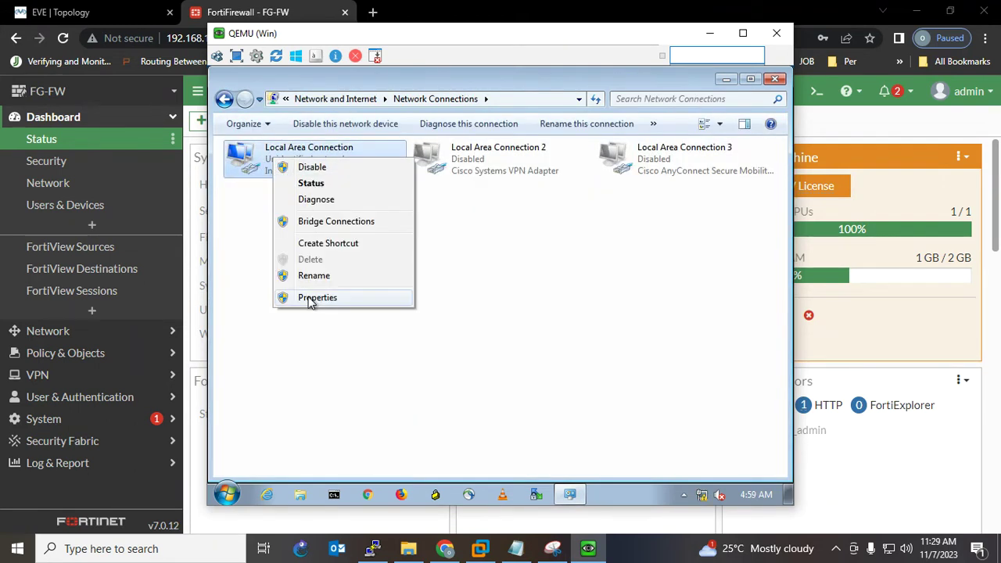
left_click(310, 302)
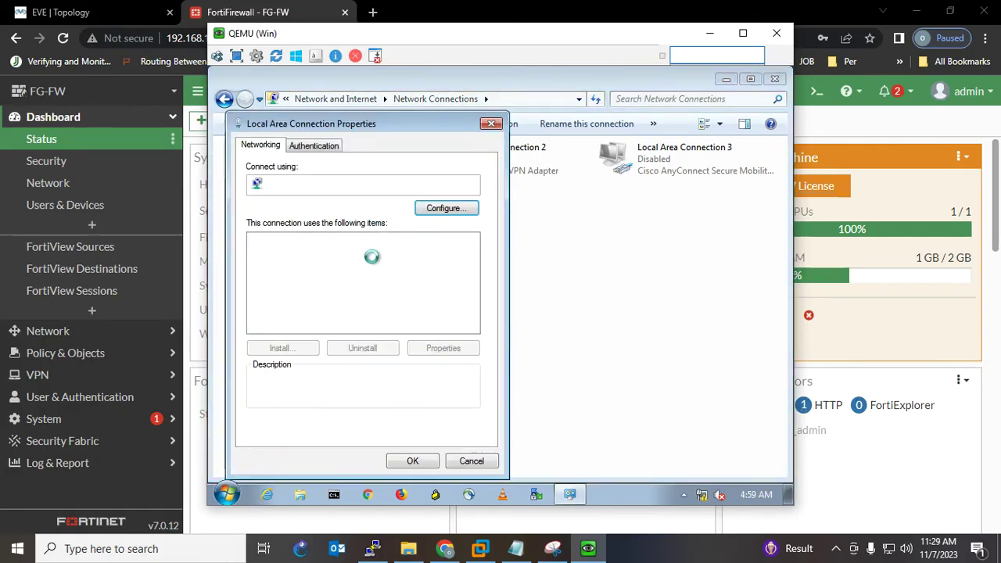
double_click(312, 313)
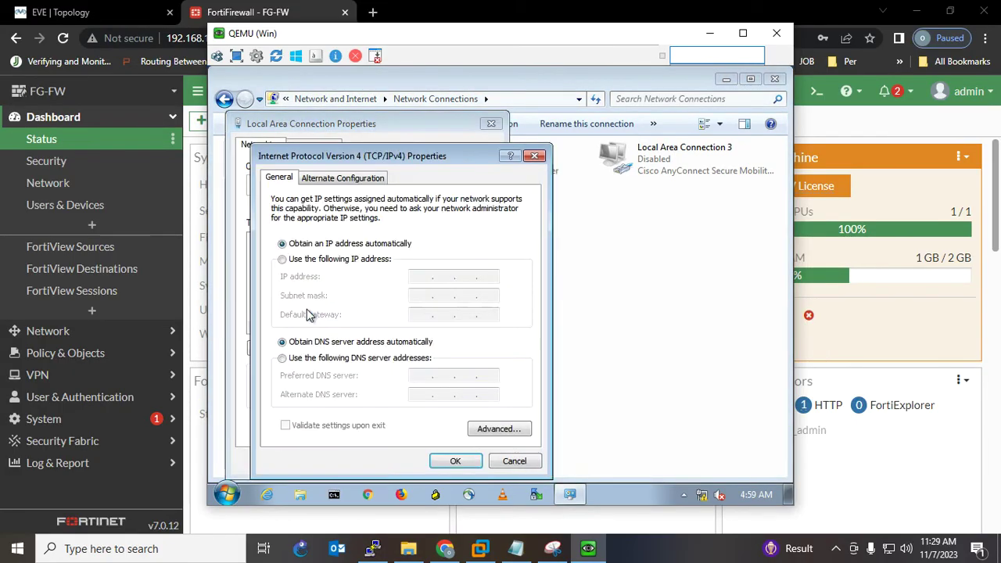
left_click(319, 259)
left_click(428, 278)
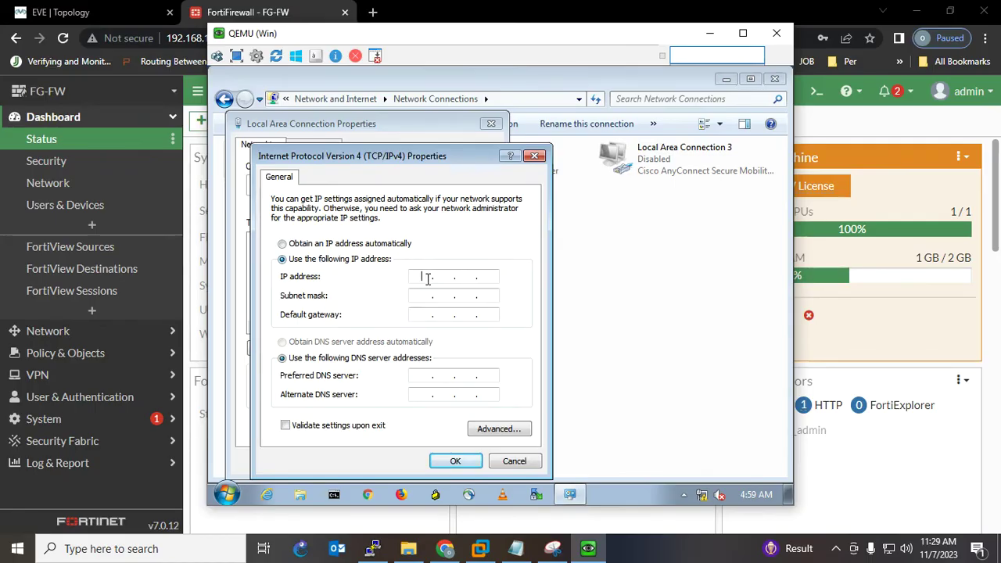
- Enter IP 10.10.10.10, mask 255.255.255.0, gateway 10.10.10.100 and DNS 8.8.8.8, checking the topology sketch
left_click(553, 549)
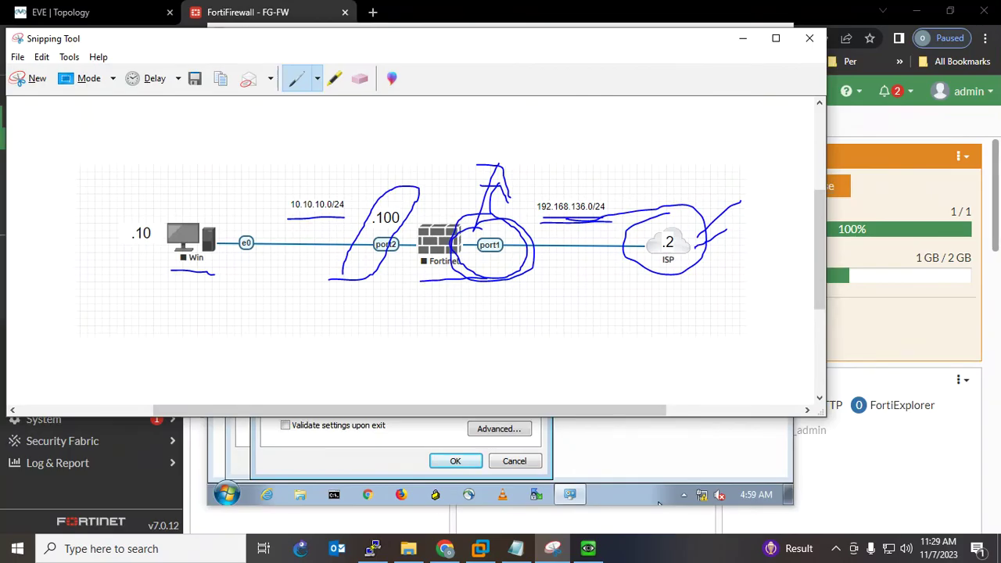
left_click_drag(286, 218, 405, 232)
left_click(660, 504)
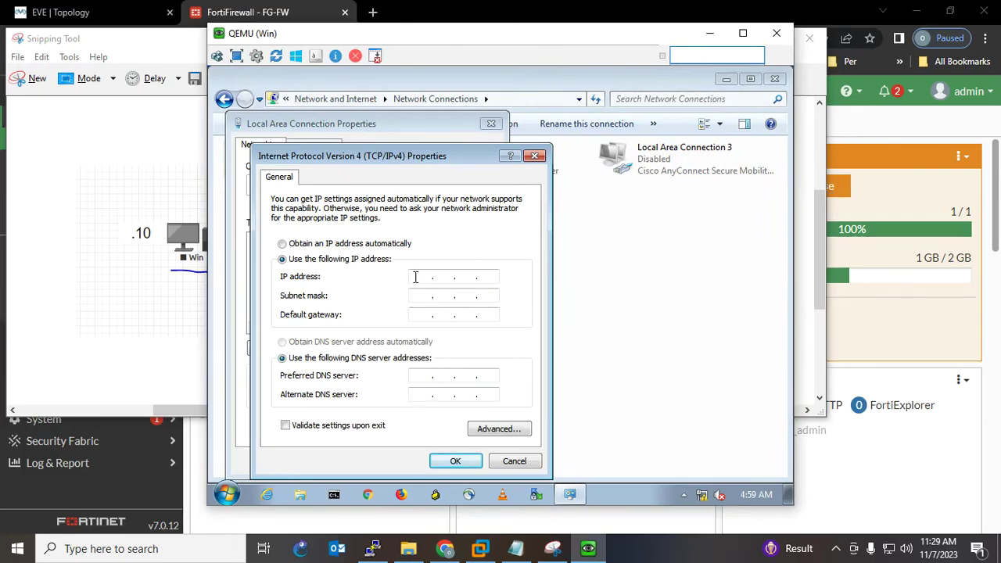
type("10")
key("BackSpace")
key("BackSpace")
type("10.10.10.10")
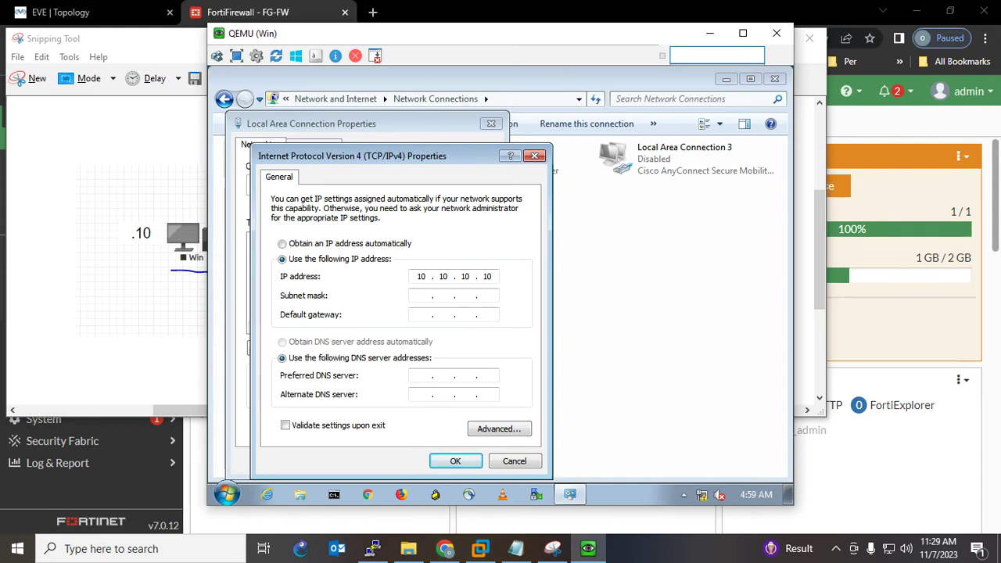
key("Tab")
type("255 . 255 . 255 . 0")
key("Tab")
type("10 . 10 . 10 . 100")
key("Tab")
key("Tab")
type("8.8.8.8")
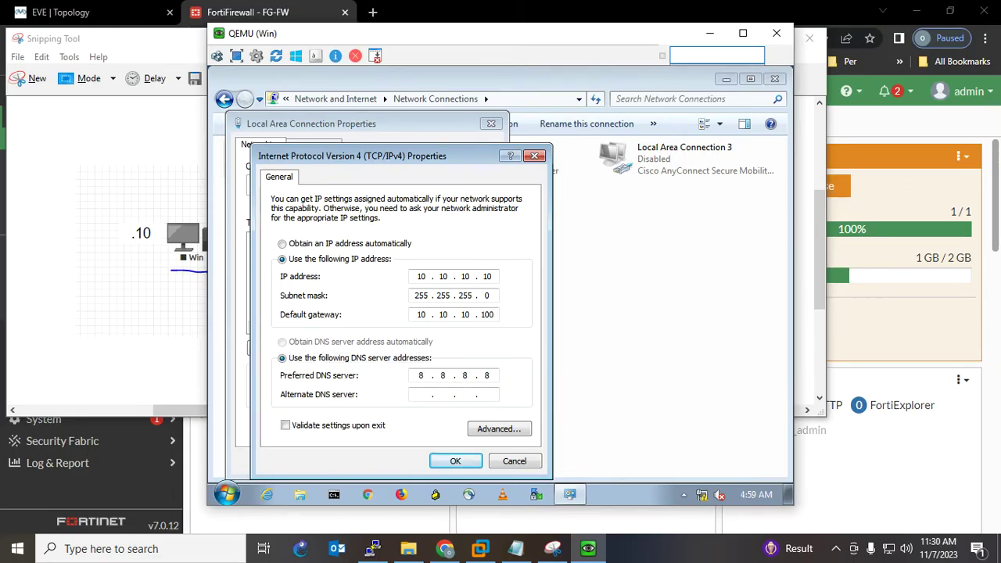
- Confirm the IPv4 and connection properties, then minimize Network Connections and the VM window
left_click(458, 463)
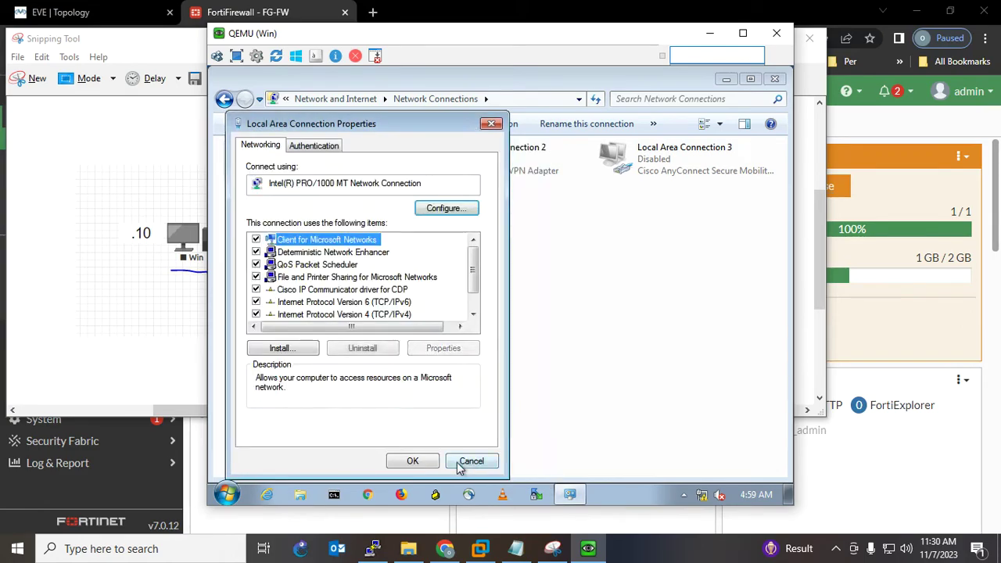
left_click(414, 463)
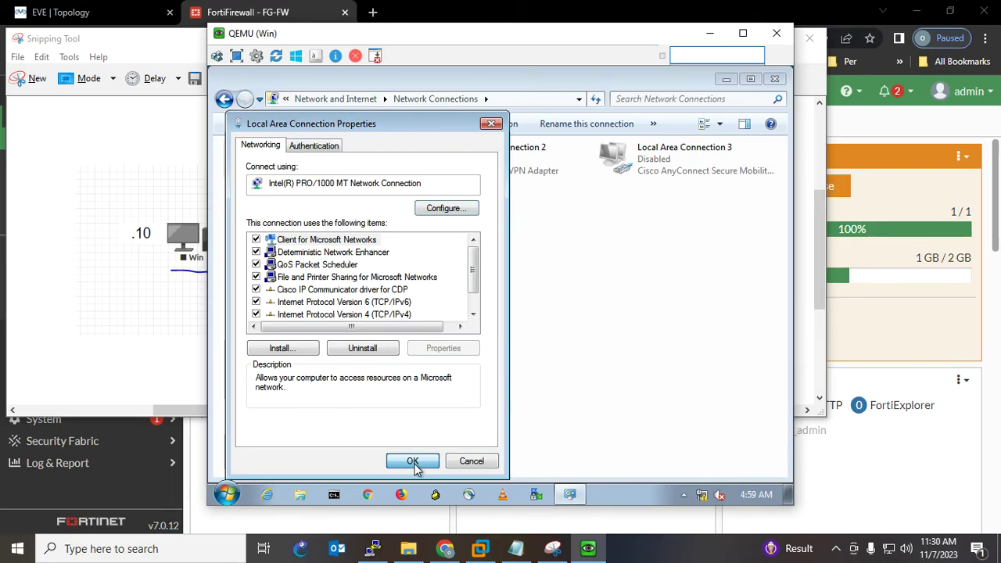
left_click(414, 463)
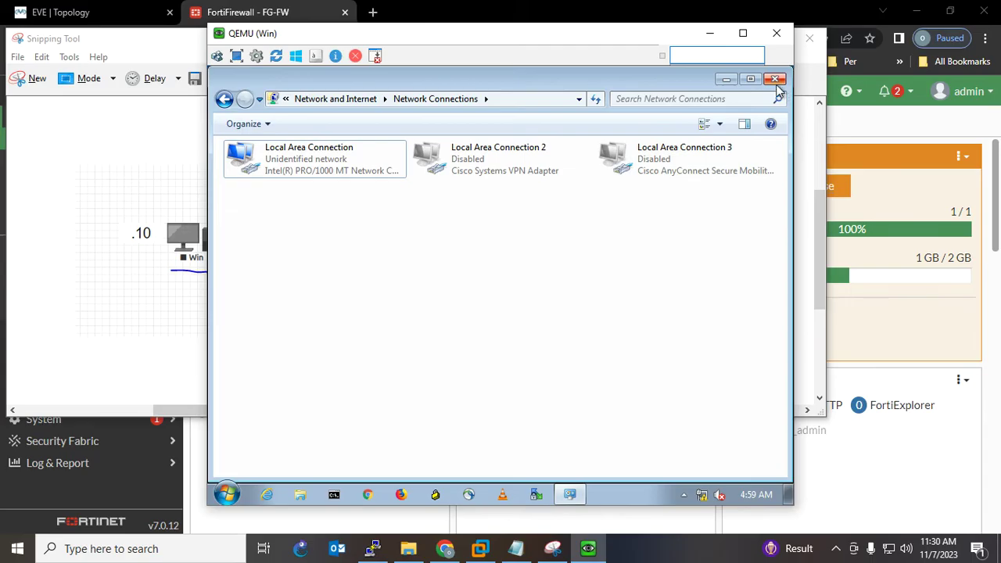
left_click(725, 79)
left_click(709, 33)
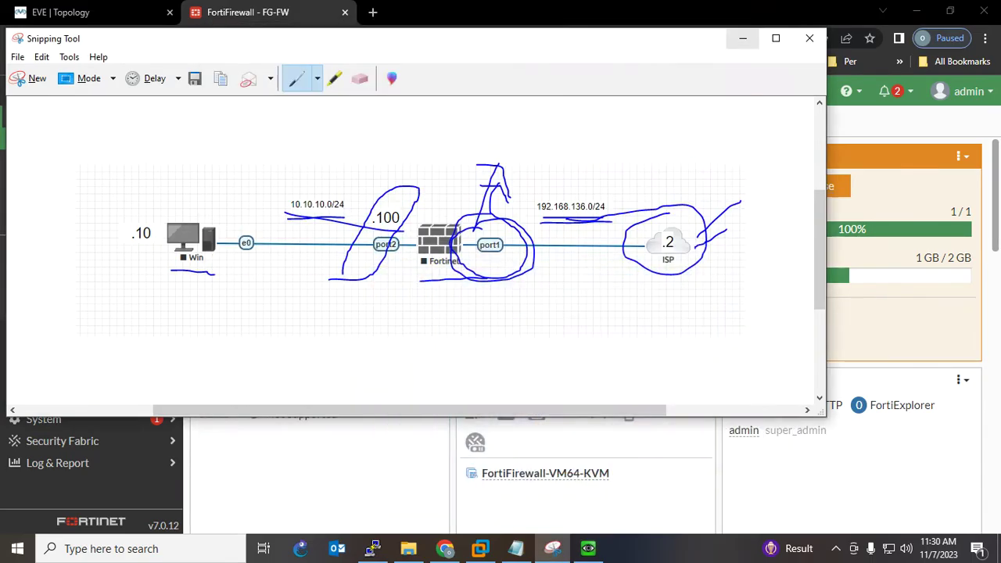
- Mark the Interface Configuration step in the configuration notes
left_click(742, 38)
left_click(516, 548)
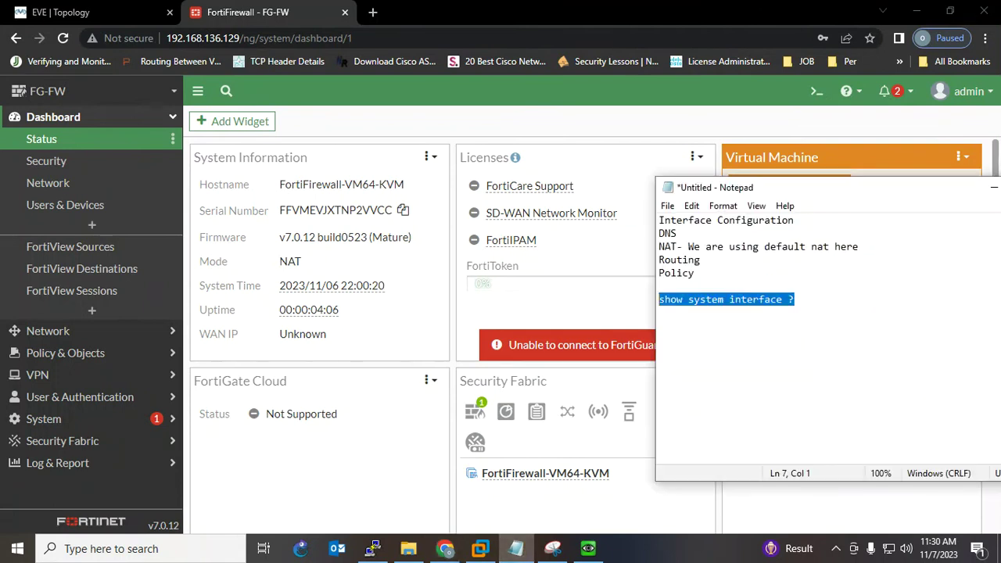
left_click_drag(794, 219, 659, 220)
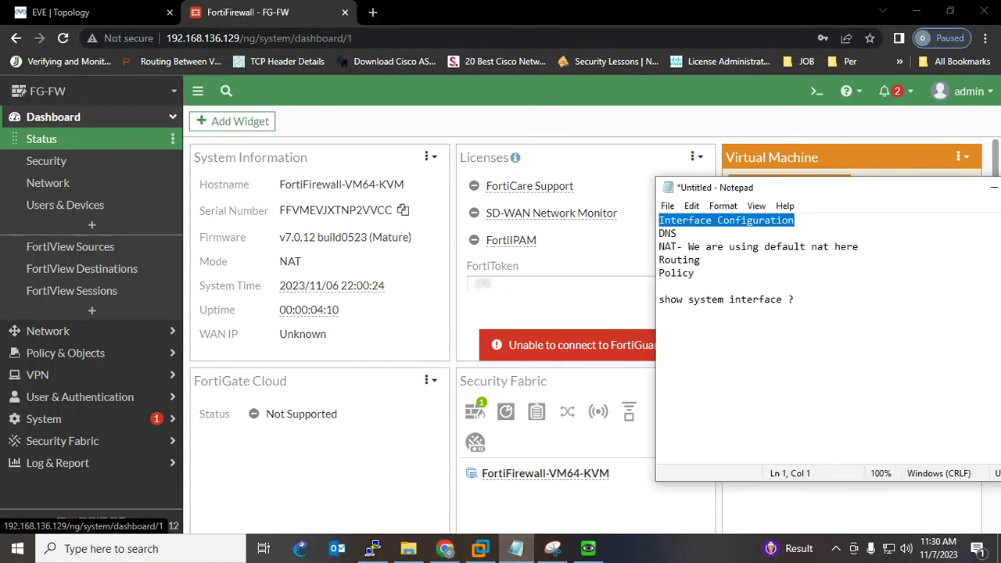
- In Network > Interfaces, give port1 the alias 'WAN' and save it
left_click(93, 331)
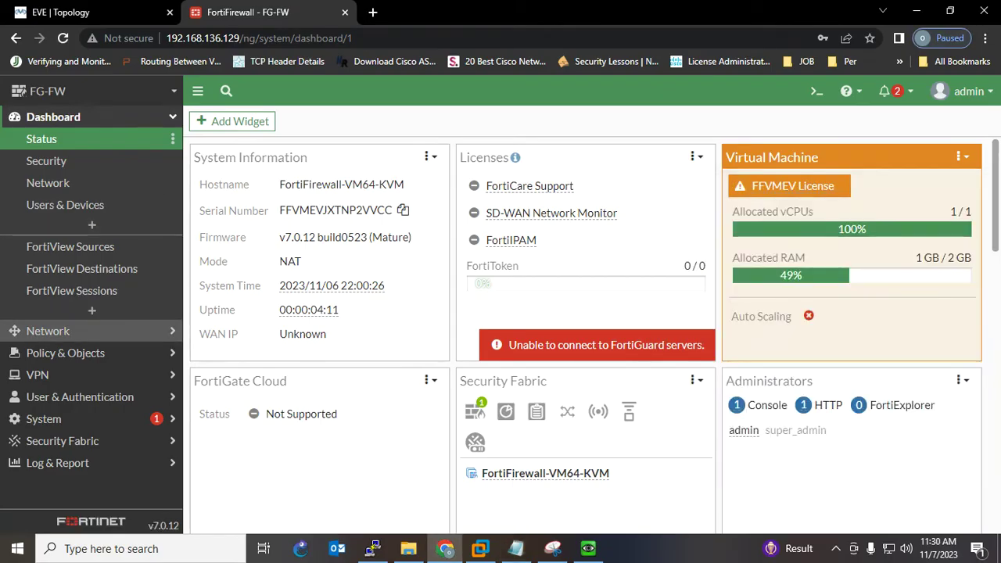
left_click(50, 161)
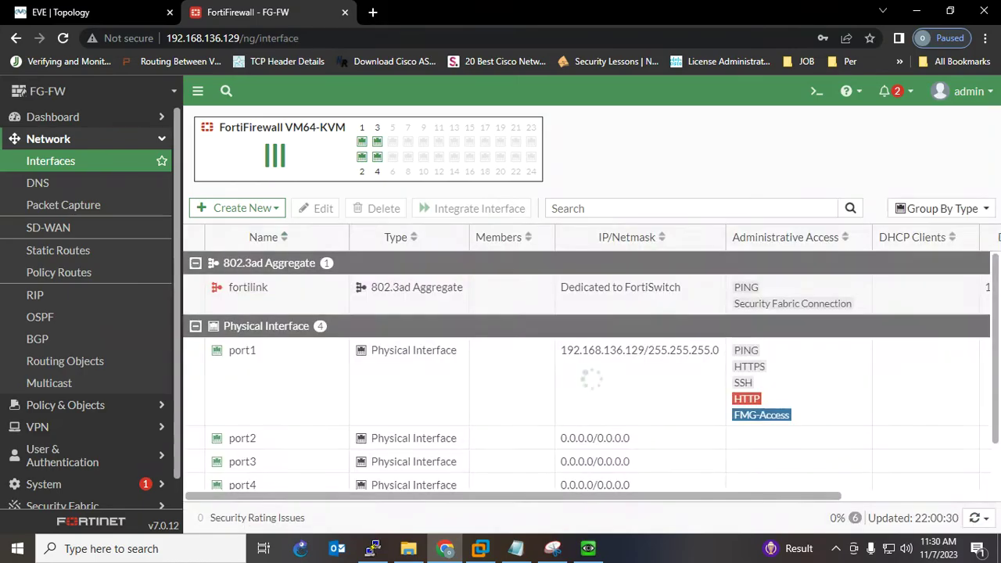
double_click(640, 368)
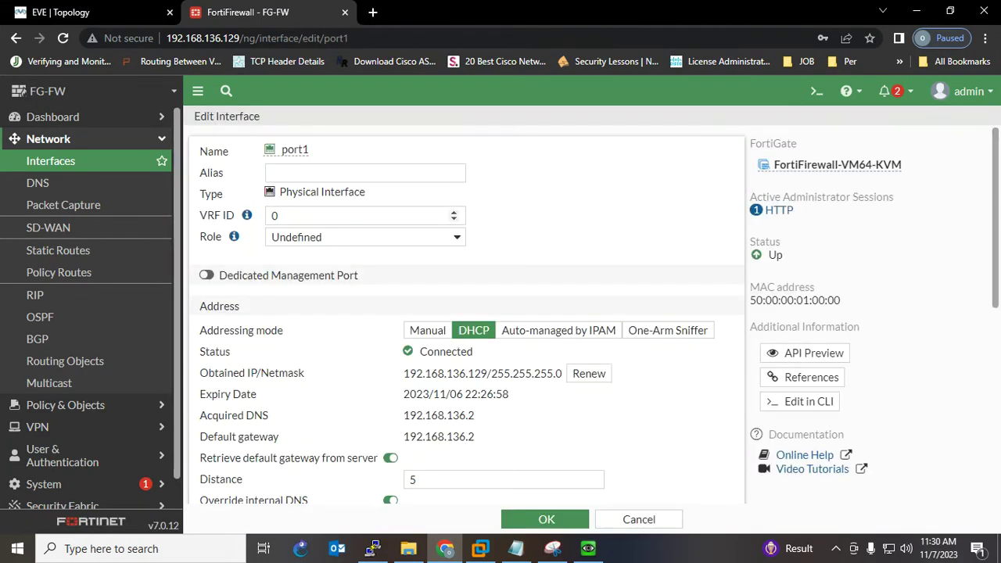
left_click(366, 172)
type("WAN")
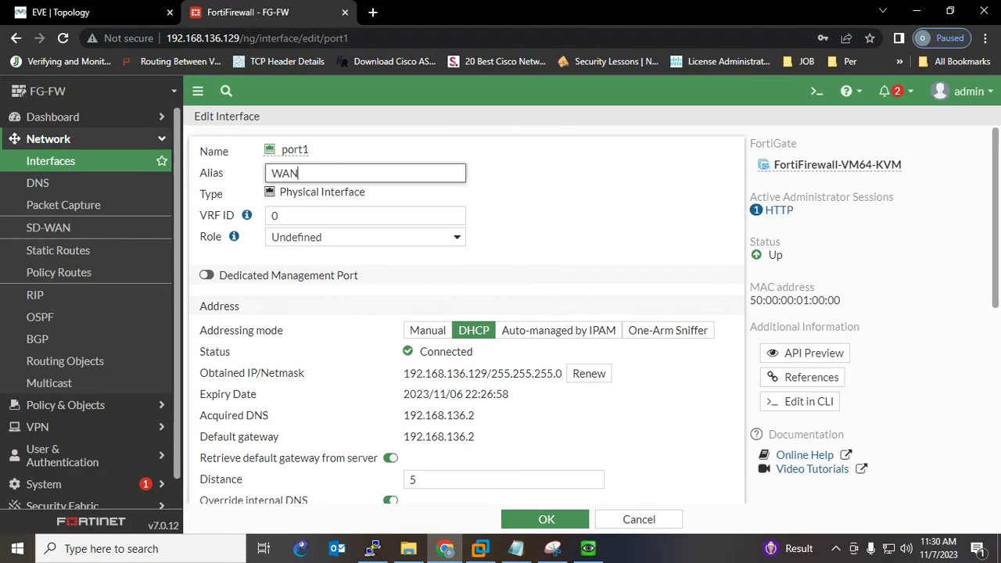
left_click(546, 520)
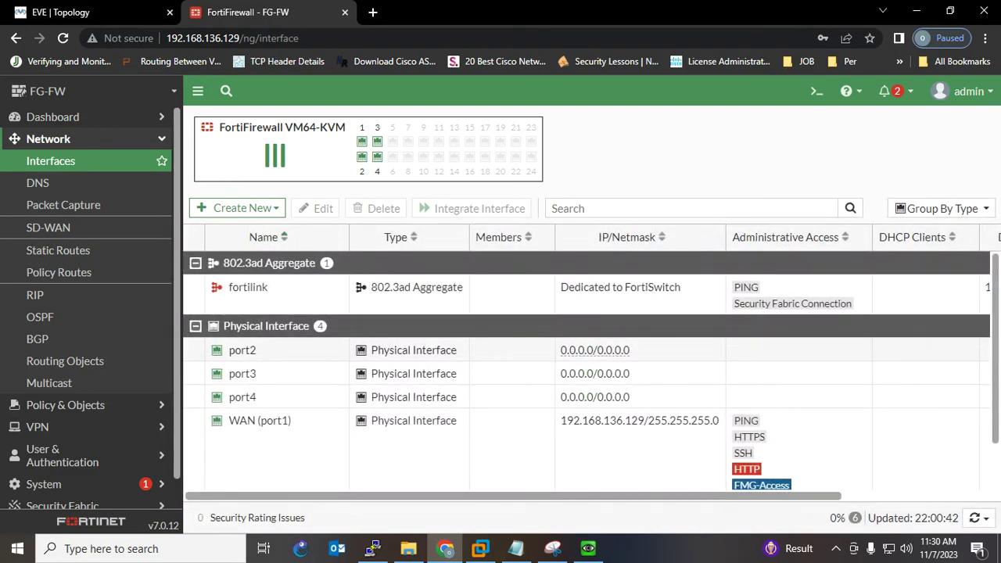
double_click(594, 349)
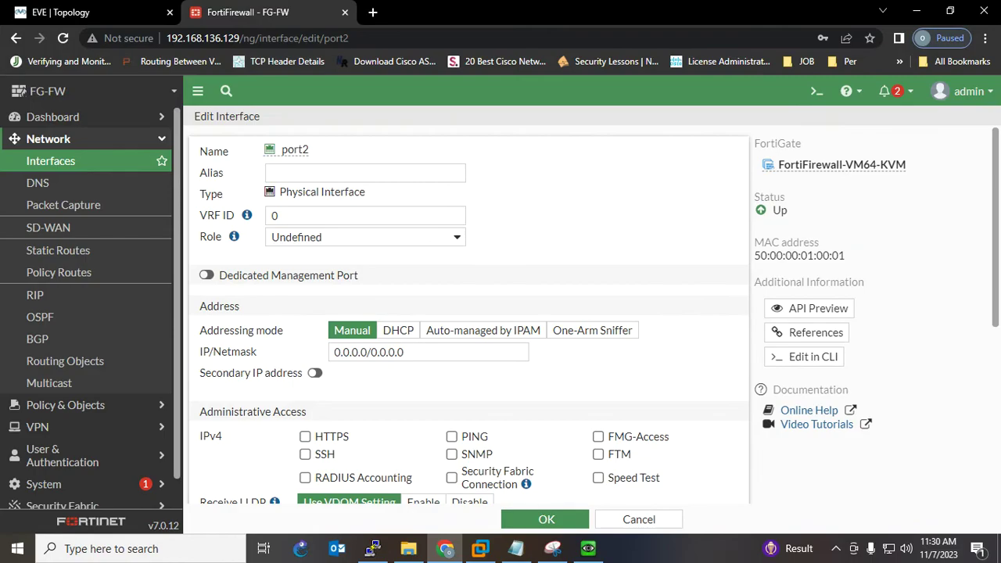
- Underline the port2, 10.10.10.0/24 and .100 labels on the topology sketch
left_click(552, 549)
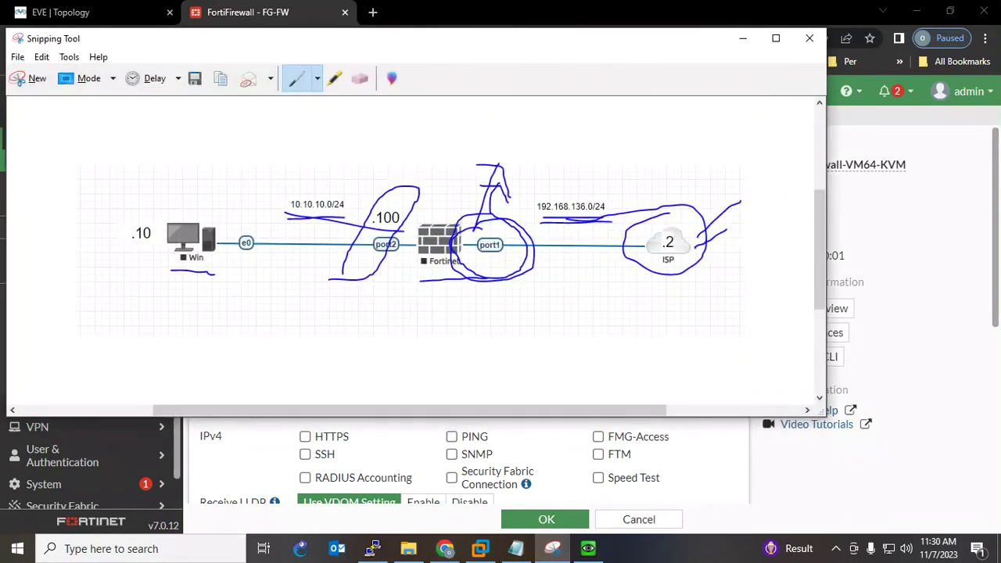
left_click_drag(350, 258, 402, 258)
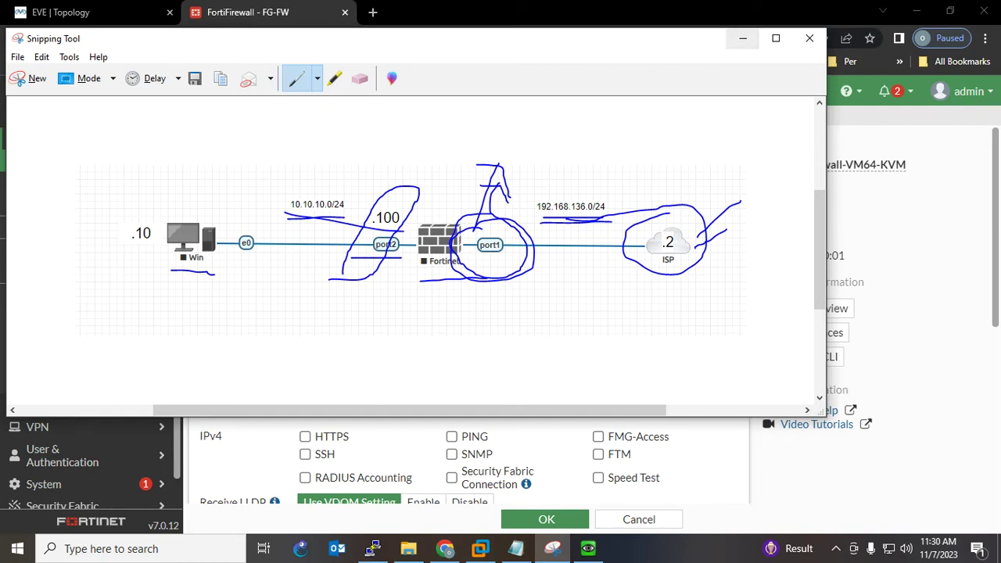
left_click_drag(289, 212, 345, 212)
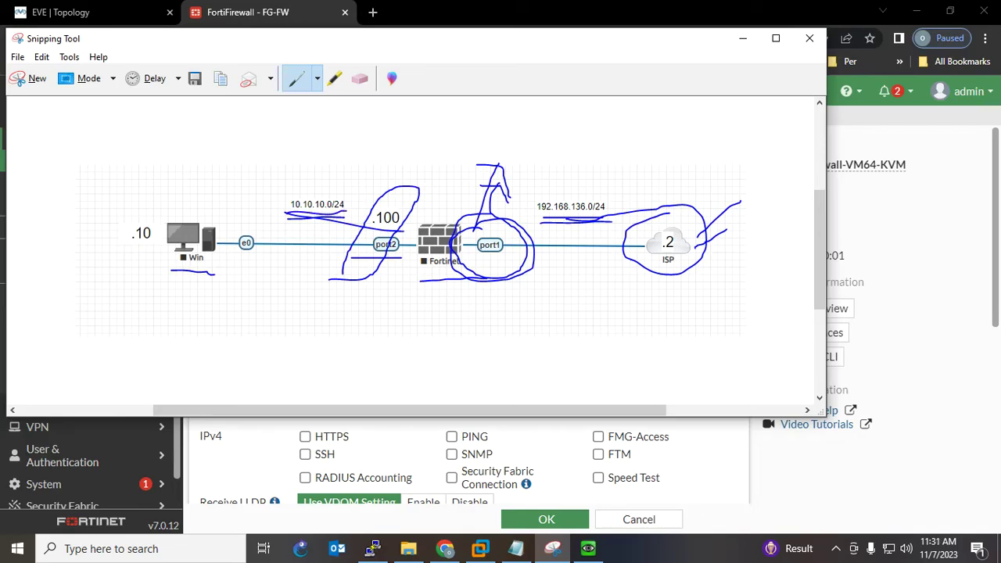
left_click_drag(378, 227, 388, 227)
left_click(743, 38)
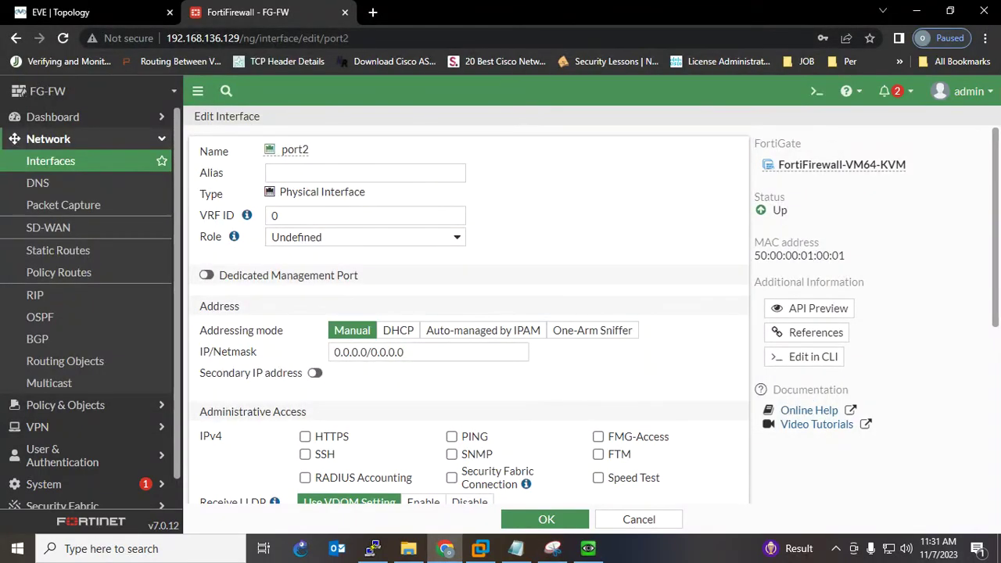
- Give port2 alias LAN, address 10.10.10.100/24, HTTPS and PING access, and save it
left_click(366, 173)
type("LAN")
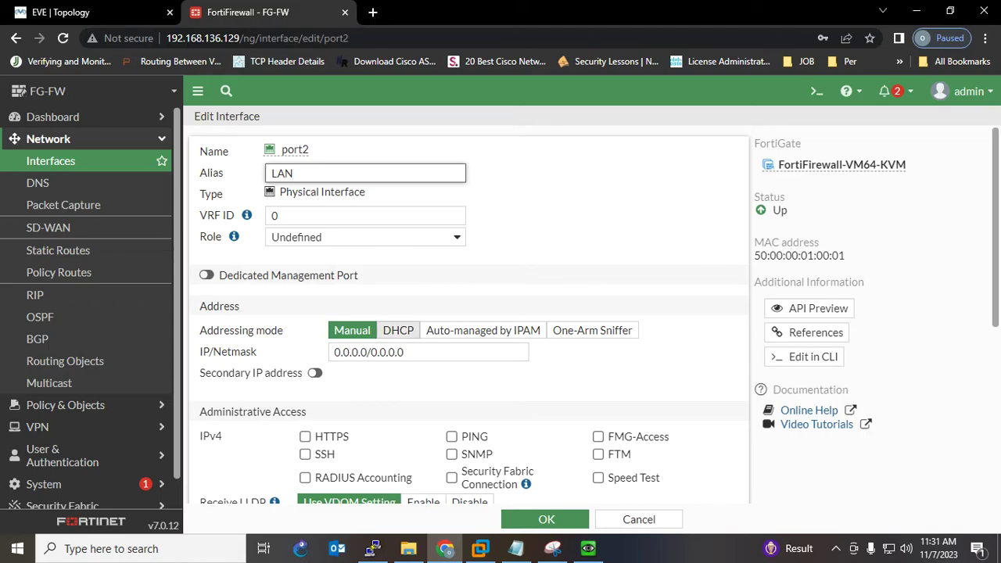
left_click_drag(408, 352, 332, 353)
type("10")
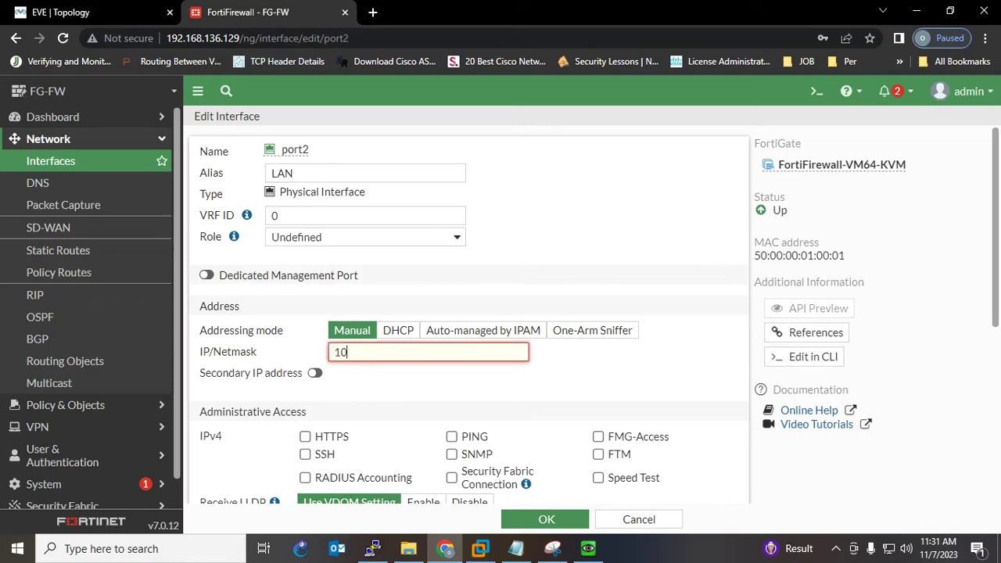
type(".10.10.100/24")
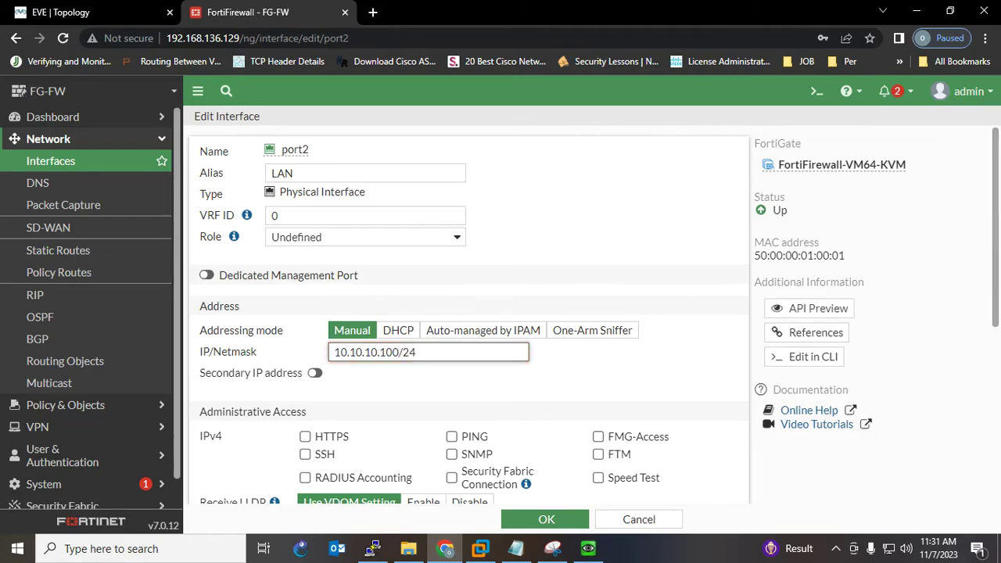
left_click(305, 436)
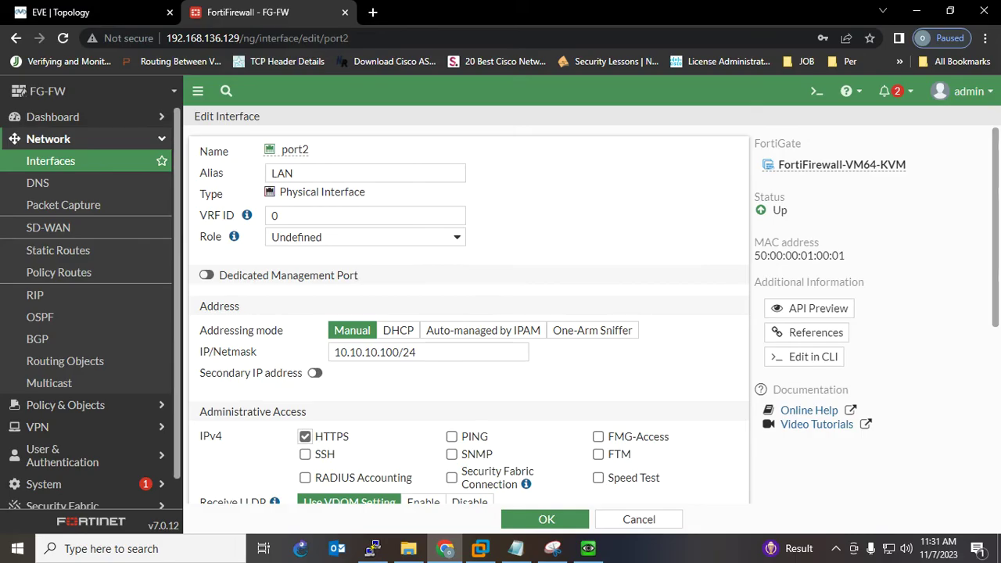
left_click(453, 437)
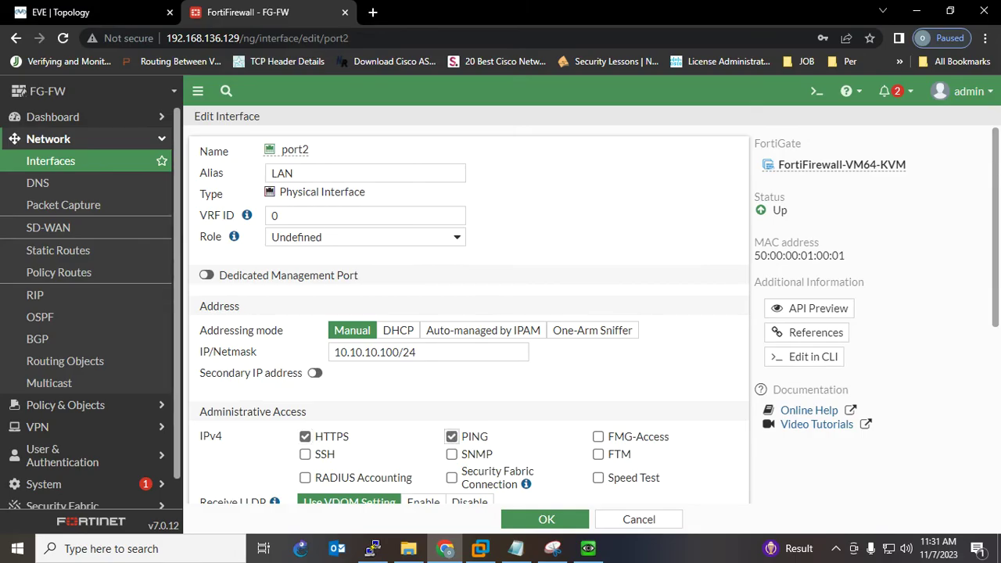
scroll(452, 437, "down", 4)
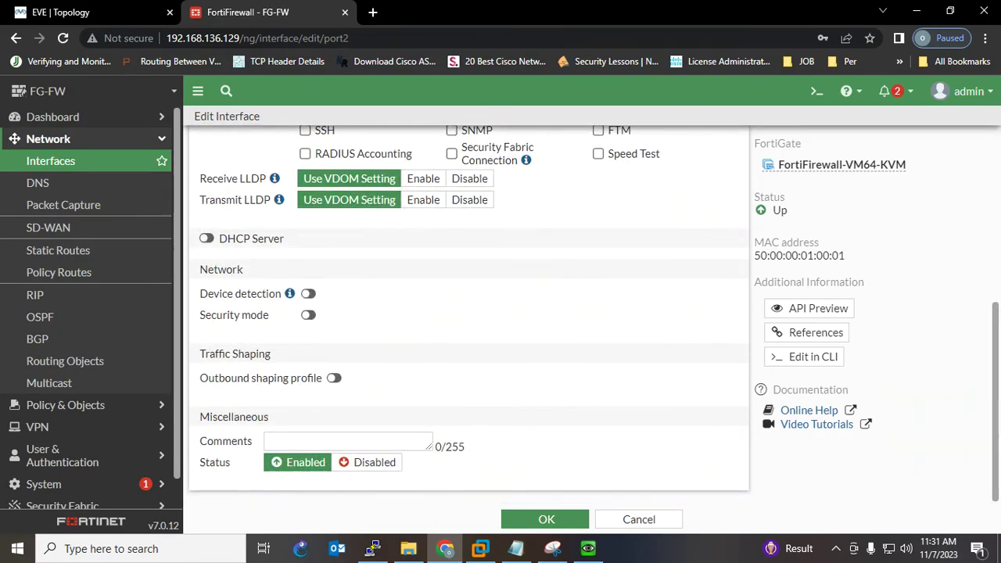
scroll(469, 313, "up", 2)
scroll(469, 312, "up", 2)
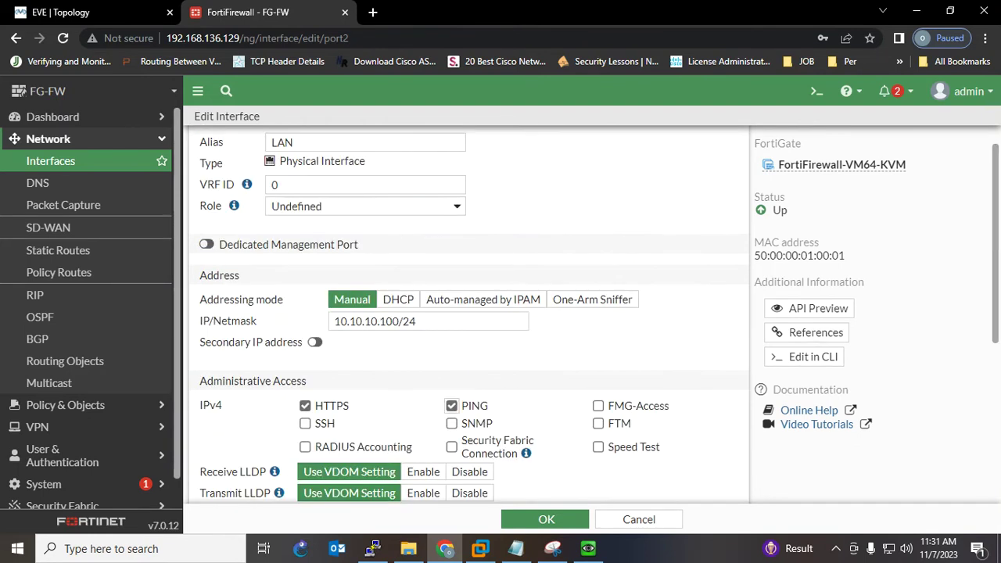
scroll(469, 313, "up", 1)
scroll(469, 313, "down", 5)
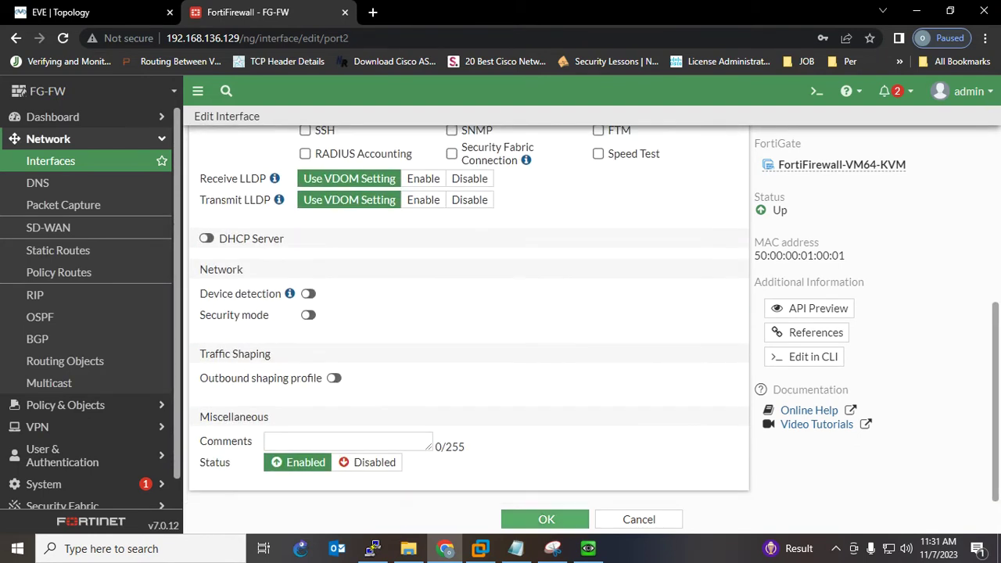
left_click(546, 519)
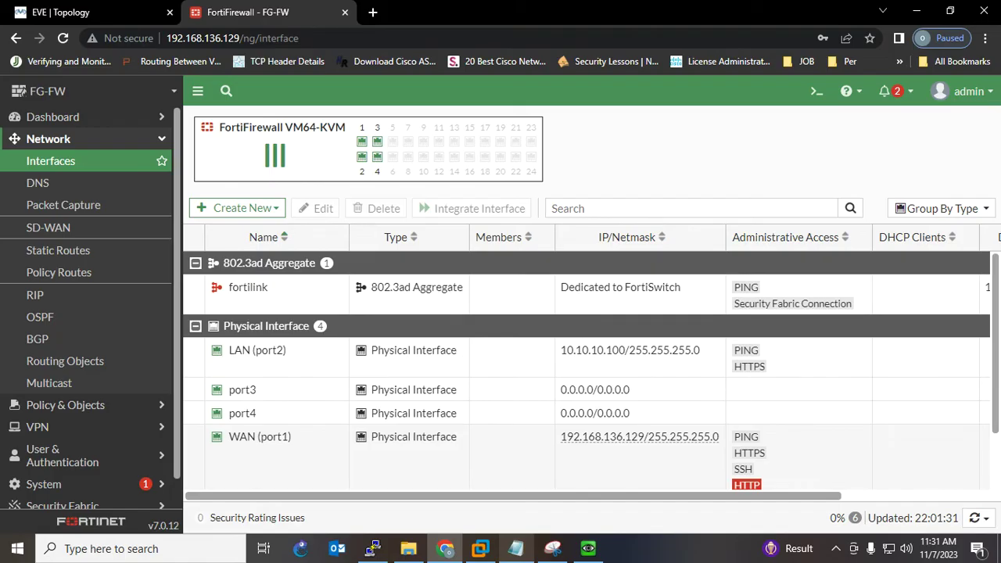
- Select the DNS line in the notes and toggle the Network menu section
left_click(516, 550)
key("Down")
key("End")
key("shift+Home")
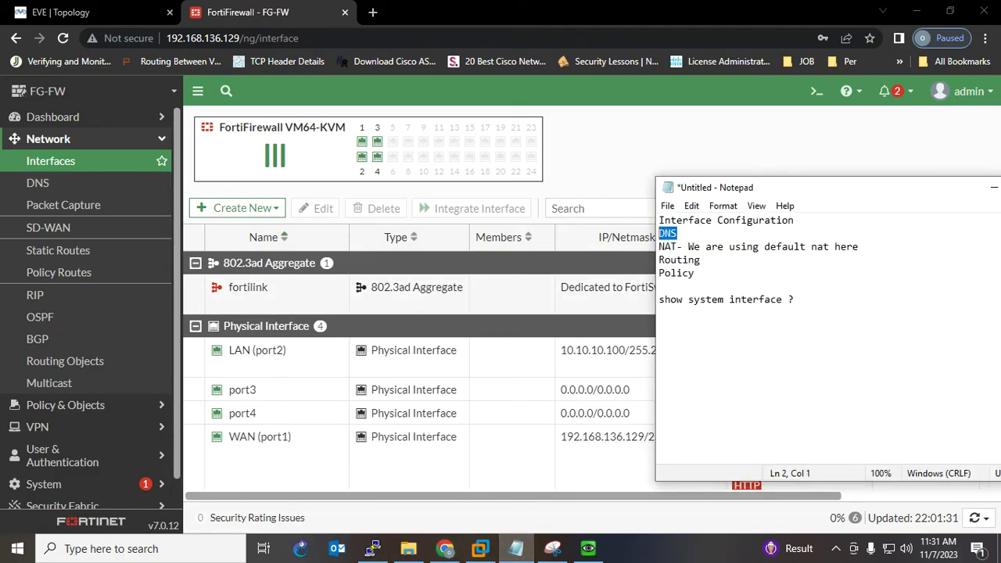
key("alt+Tab")
left_click(49, 139)
left_click(49, 139)
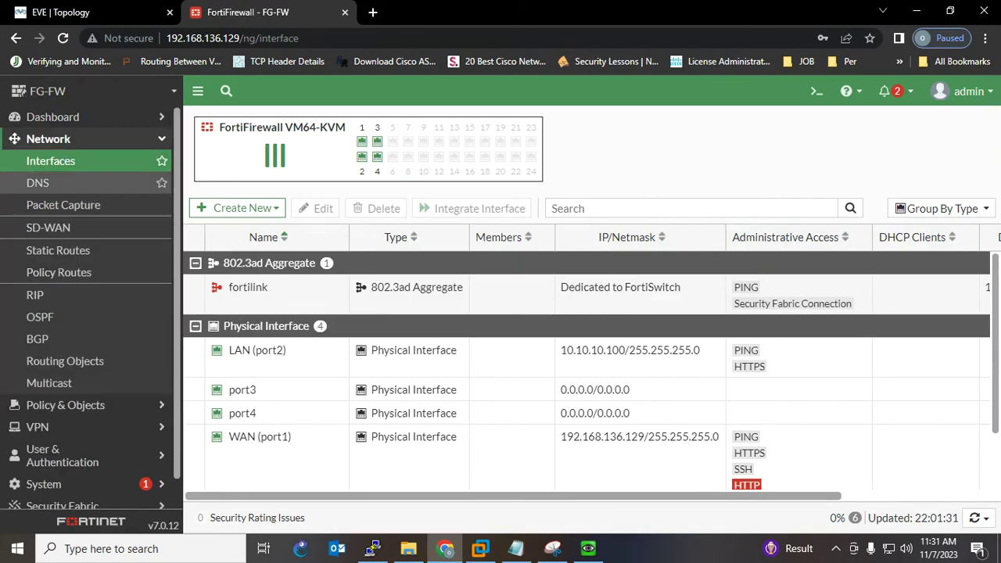
- Switch DNS to Specify with primary 8.8.8.8 and secondary 4.4.4.4, replacing FortiGuard servers, and apply
left_click(37, 182)
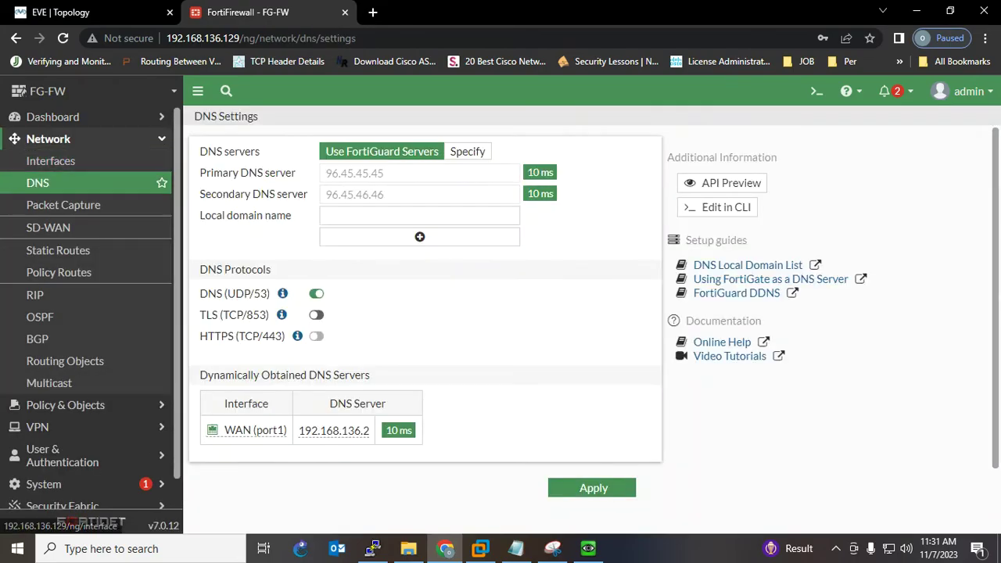
left_click_drag(386, 173, 324, 173)
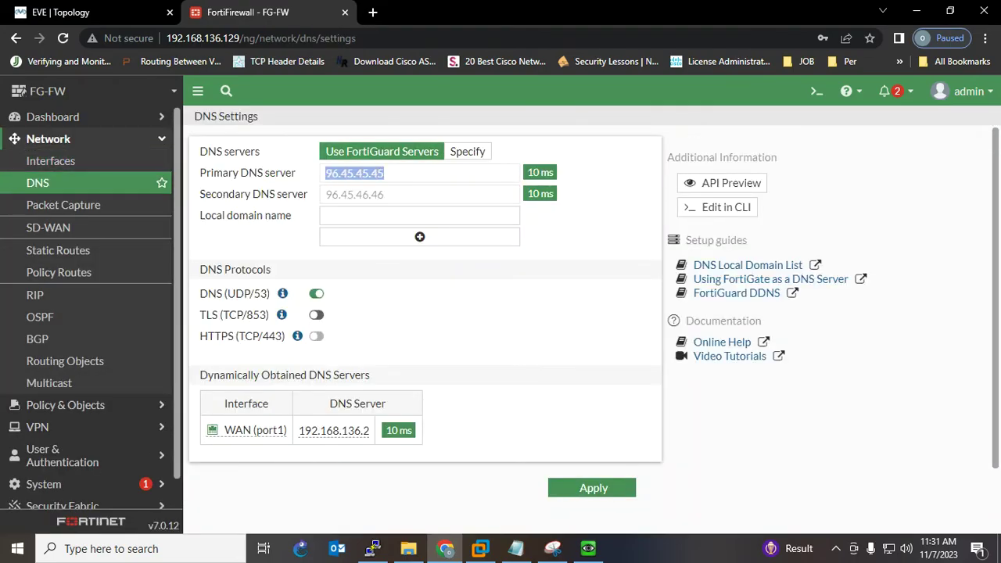
left_click_drag(387, 195, 323, 195)
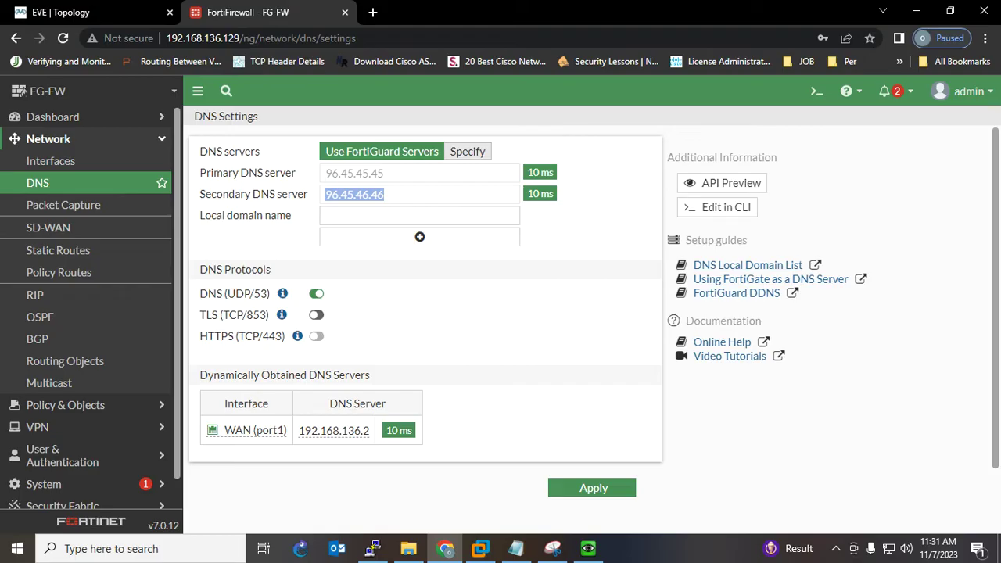
left_click(467, 152)
left_click_drag(387, 173, 324, 173)
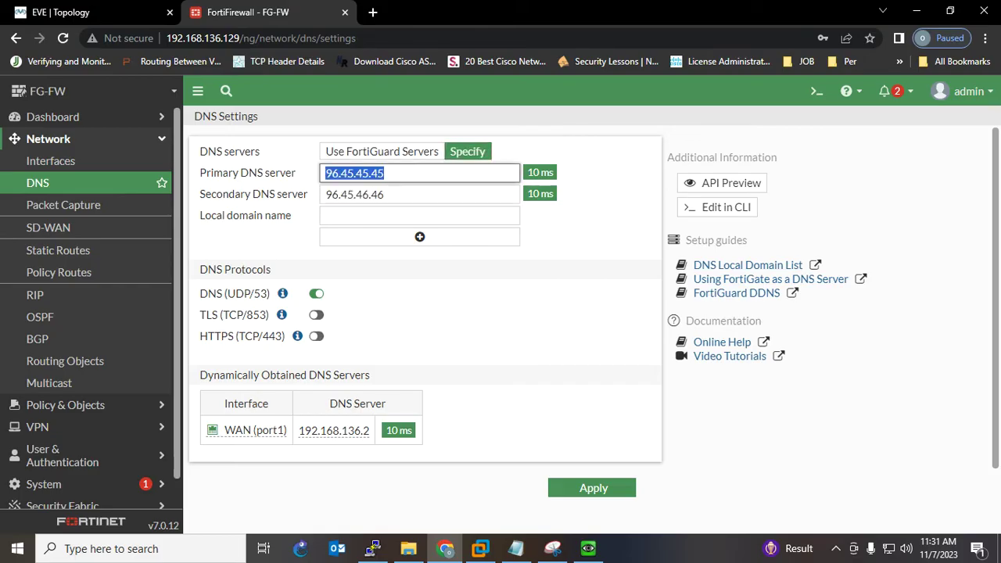
type("8.8.8")
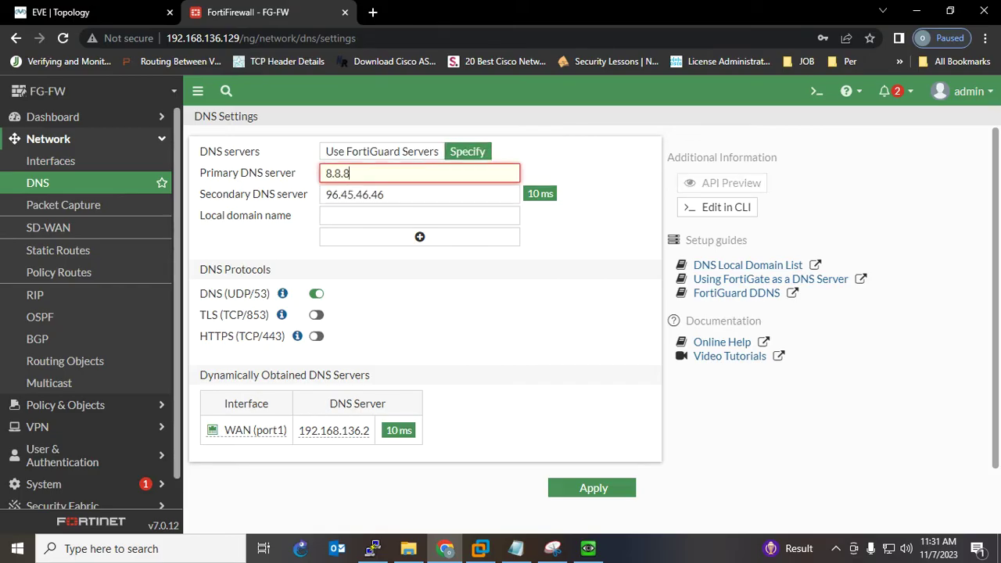
type(".8")
key("Tab")
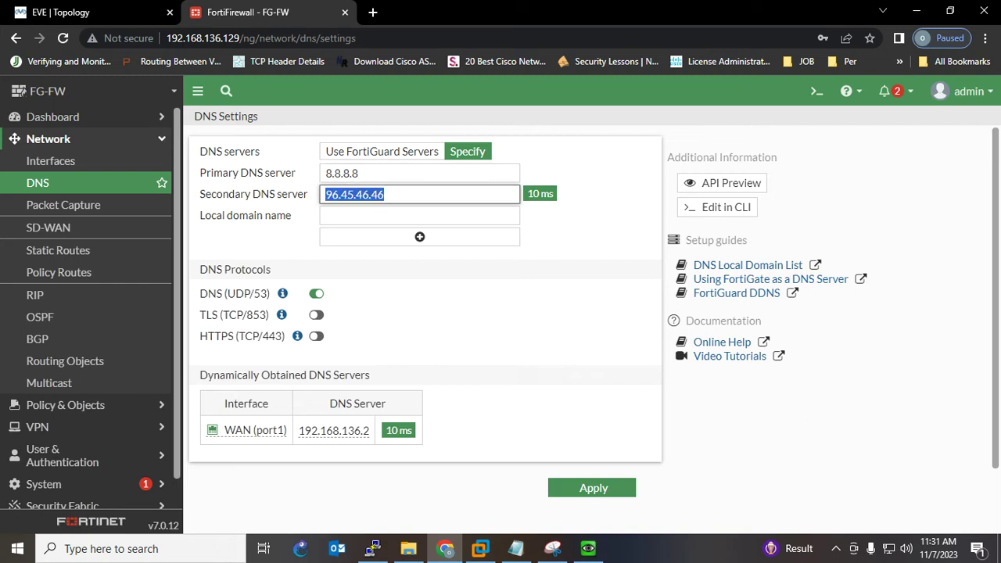
type("4")
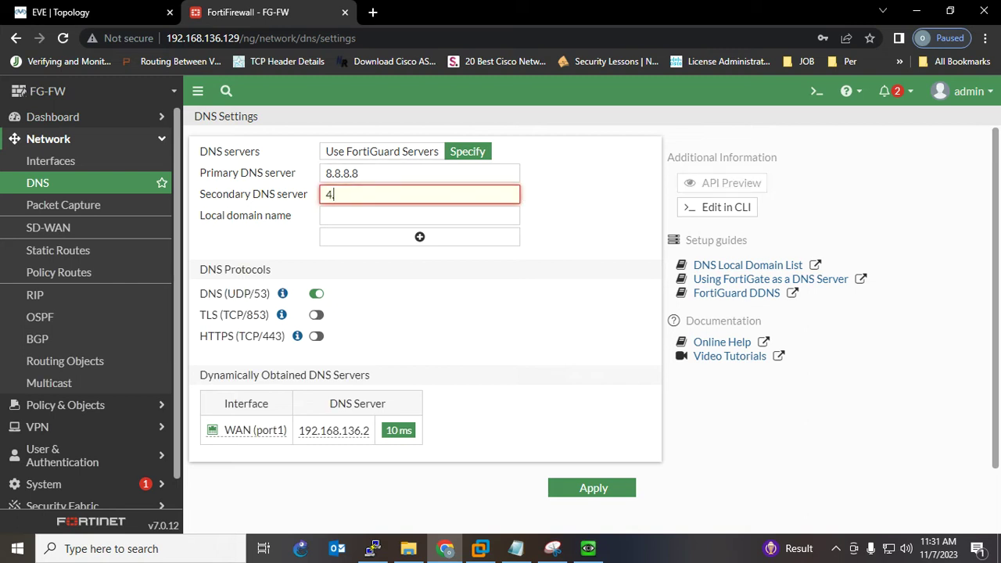
type(".4.4.4")
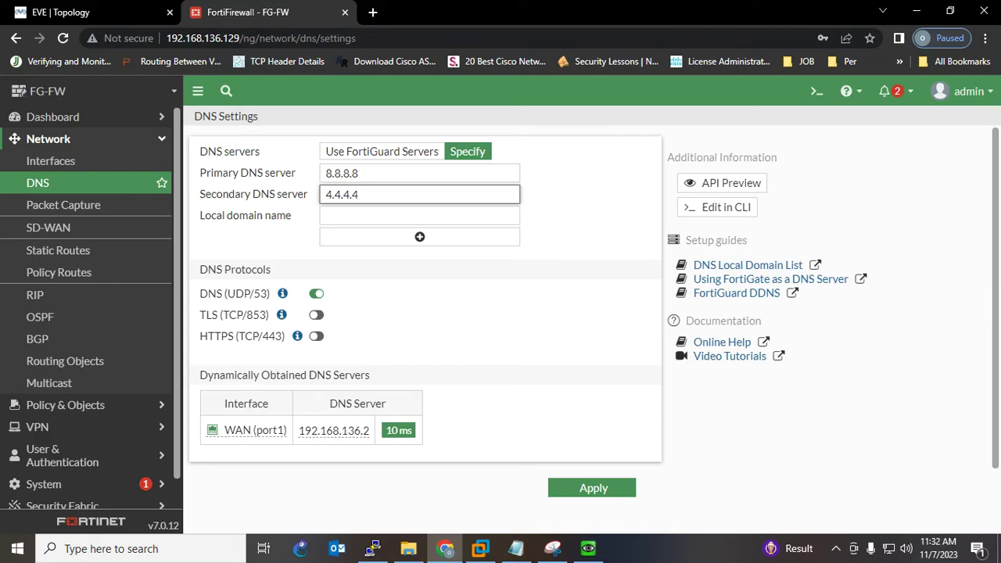
left_click(594, 488)
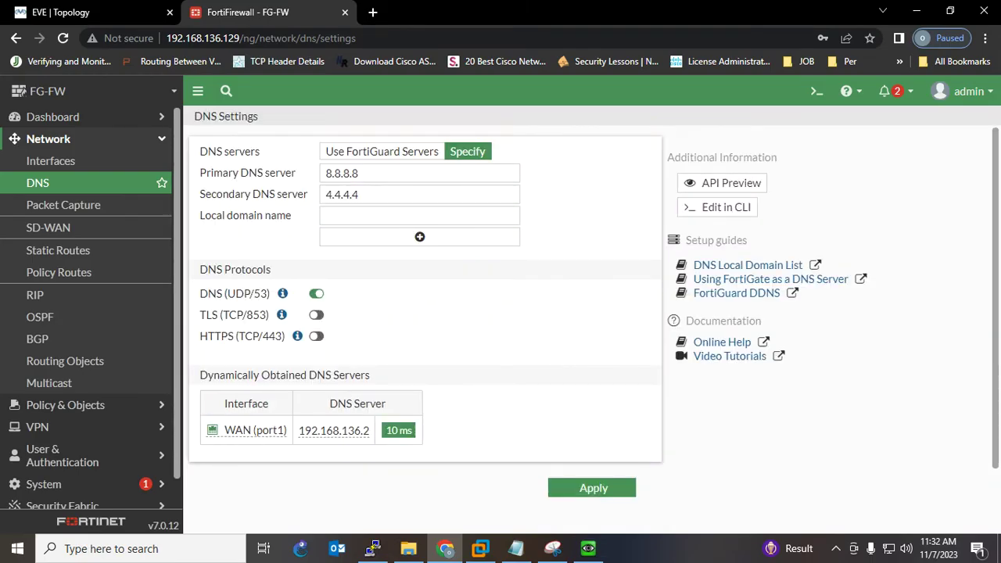
left_click(593, 488)
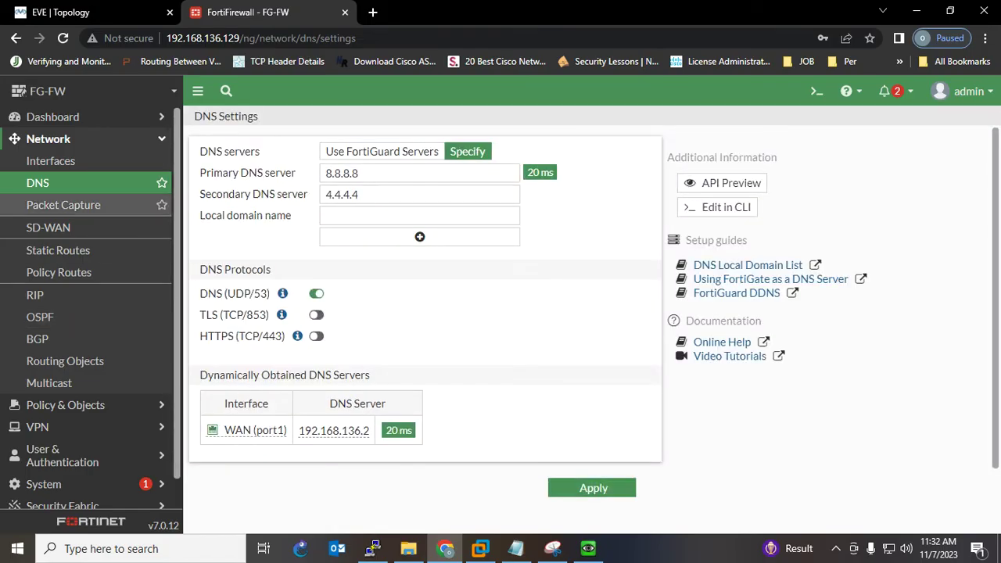
- Highlight the NAT and Routing lines in the configuration notes
key("alt+Tab")
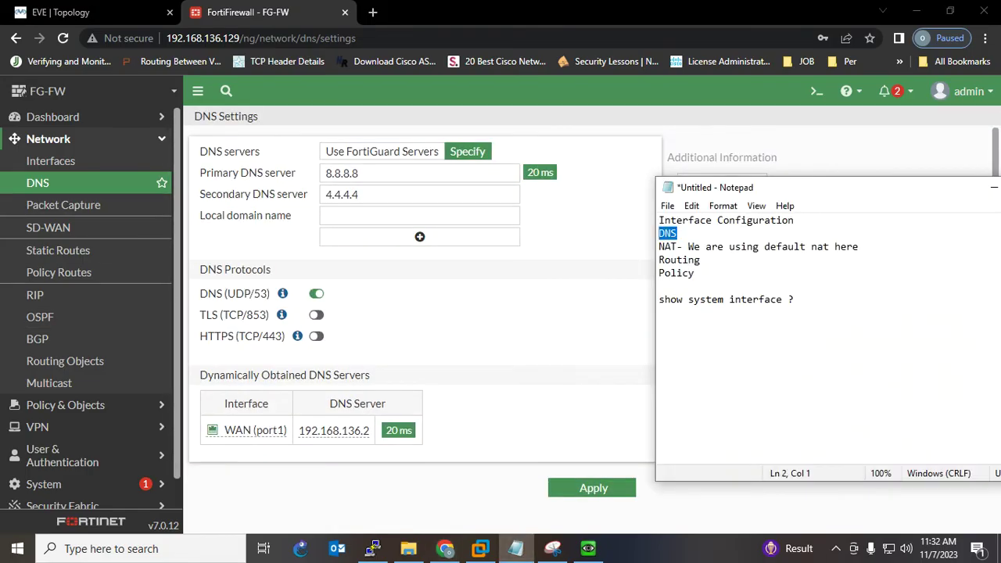
left_click_drag(659, 246, 859, 246)
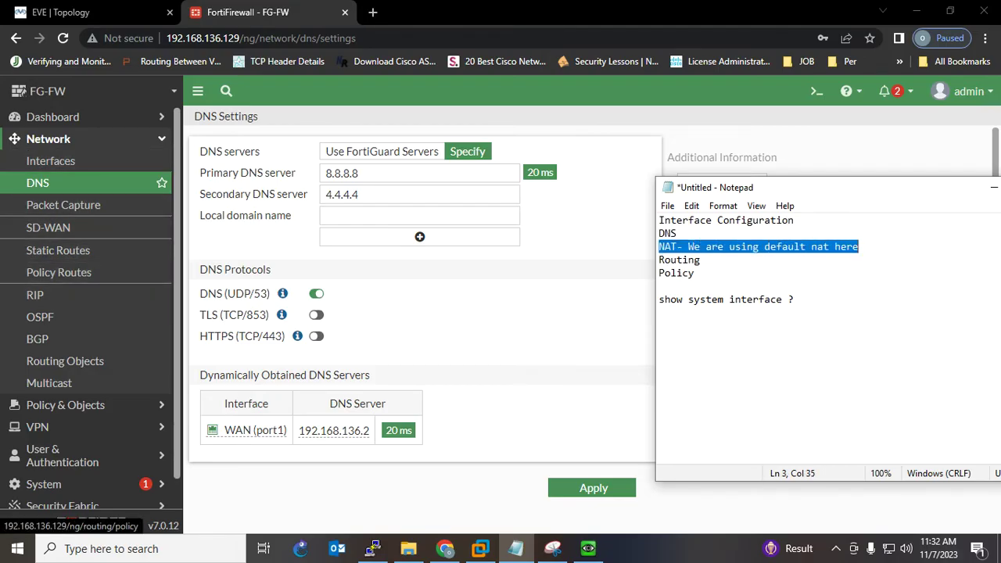
left_click_drag(701, 259, 659, 260)
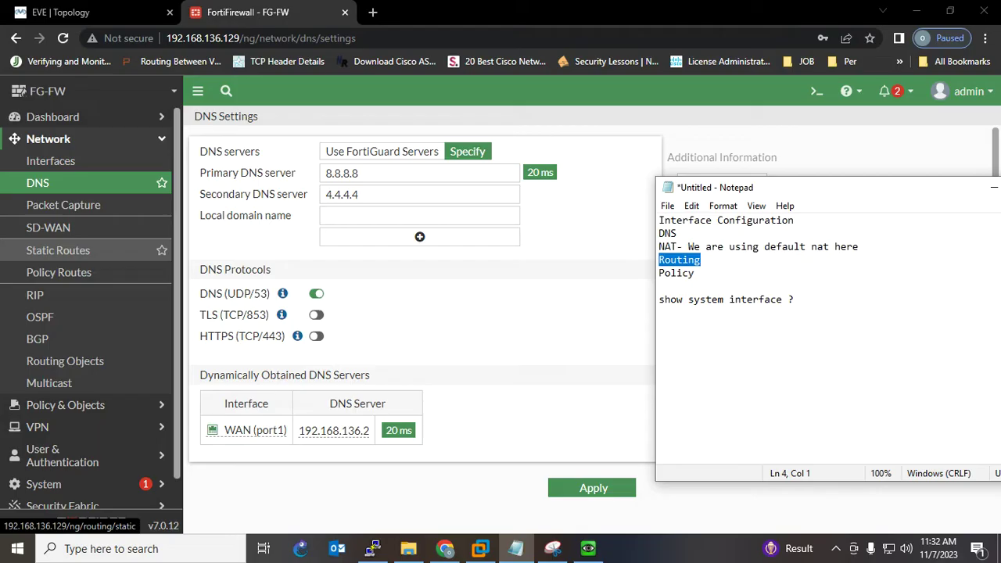
- Create a new static route from Static Routes and select its 0.0.0.0/0.0.0.0 destination
left_click(57, 250)
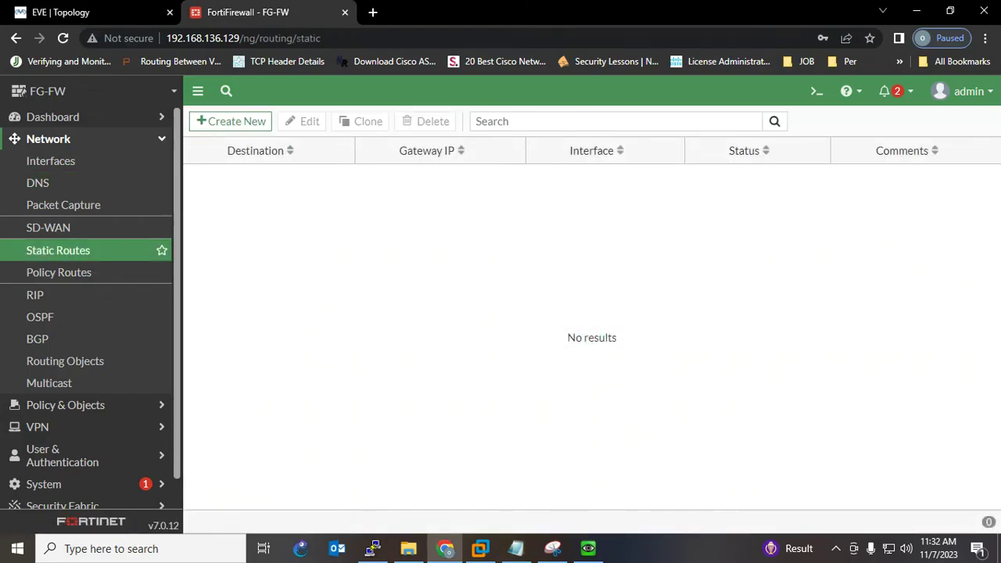
left_click(232, 121)
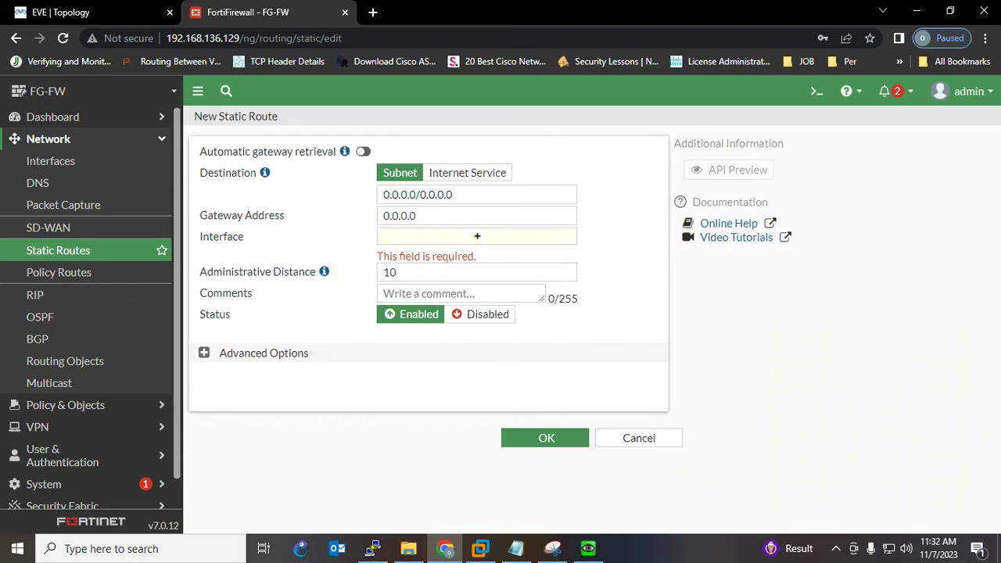
left_click_drag(464, 195, 380, 195)
left_click_drag(463, 195, 380, 195)
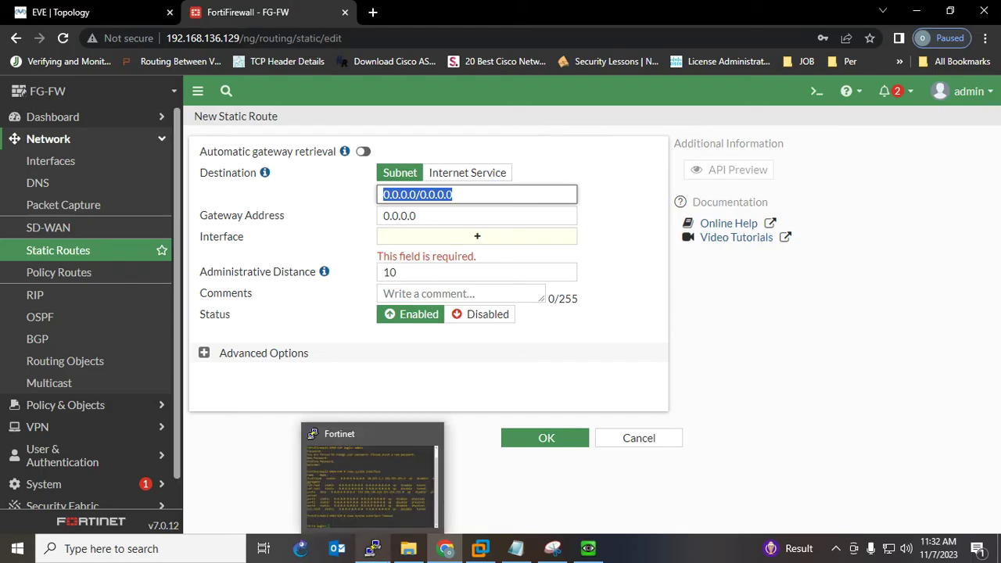
left_click(465, 195)
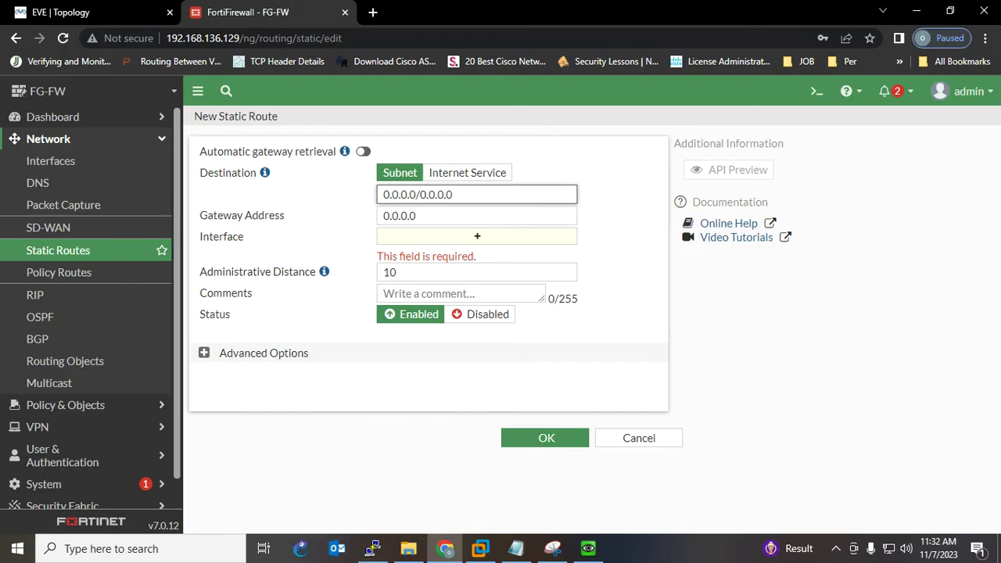
- Snip the New Static Route form, circle its 0.0.0.0/0.0.0.0 destination, and check the topology tab
left_click(552, 549)
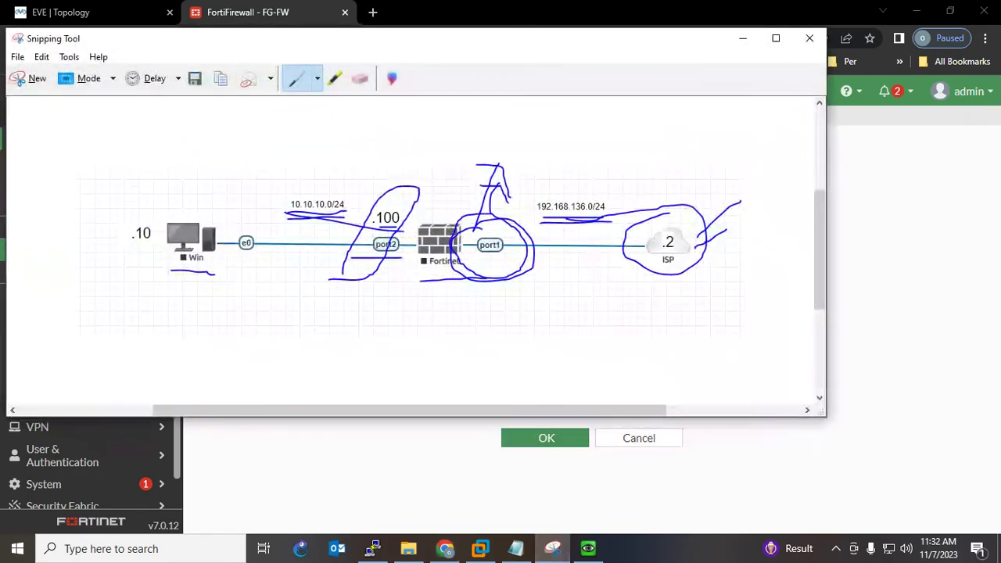
left_click(31, 78)
left_click_drag(192, 110, 716, 443)
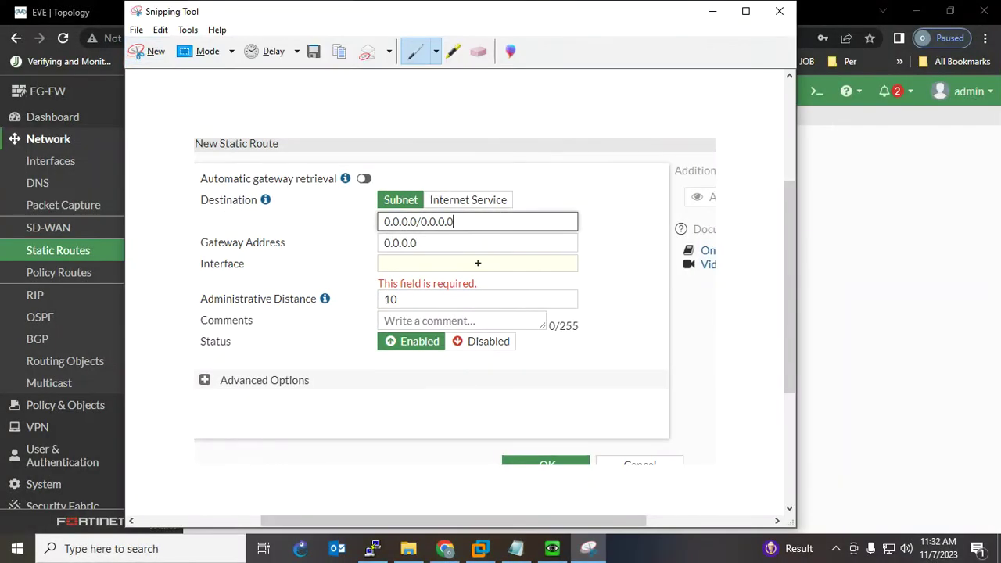
left_click_drag(382, 204, 441, 184)
mouse_move(388, 238)
left_mouse_down()
mouse_move(477, 235)
mouse_move(461, 192)
left_mouse_up()
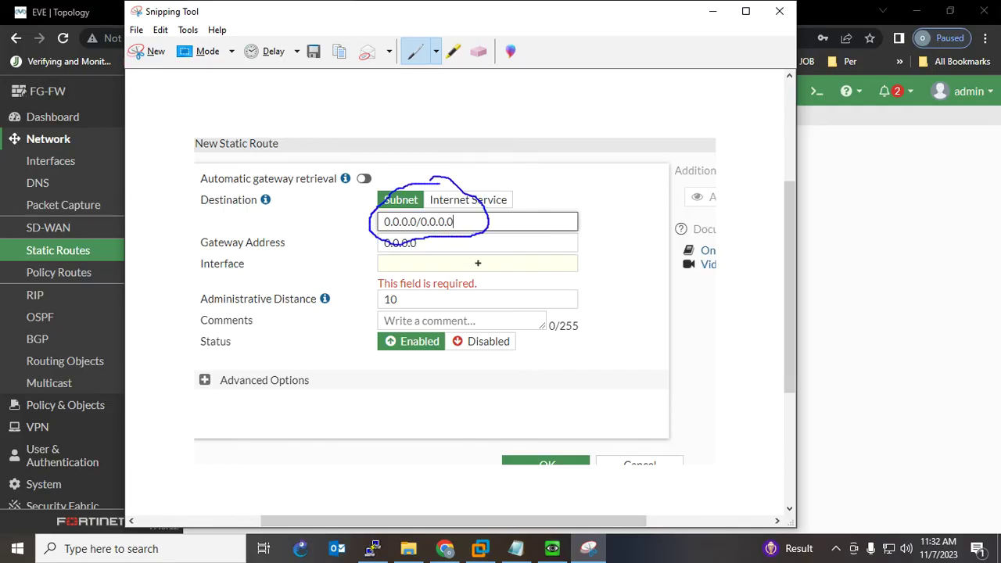
left_click(713, 11)
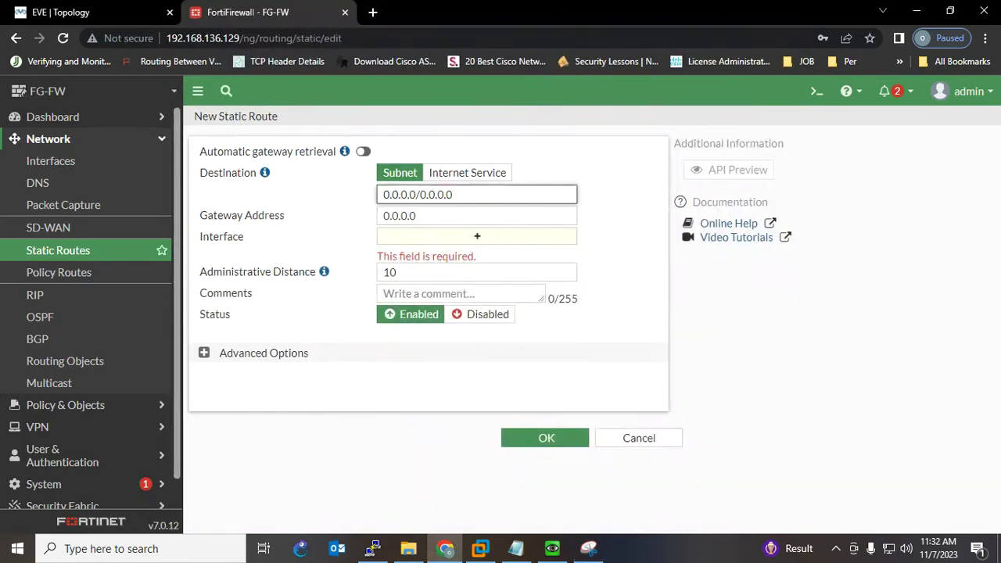
key("ctrl+1")
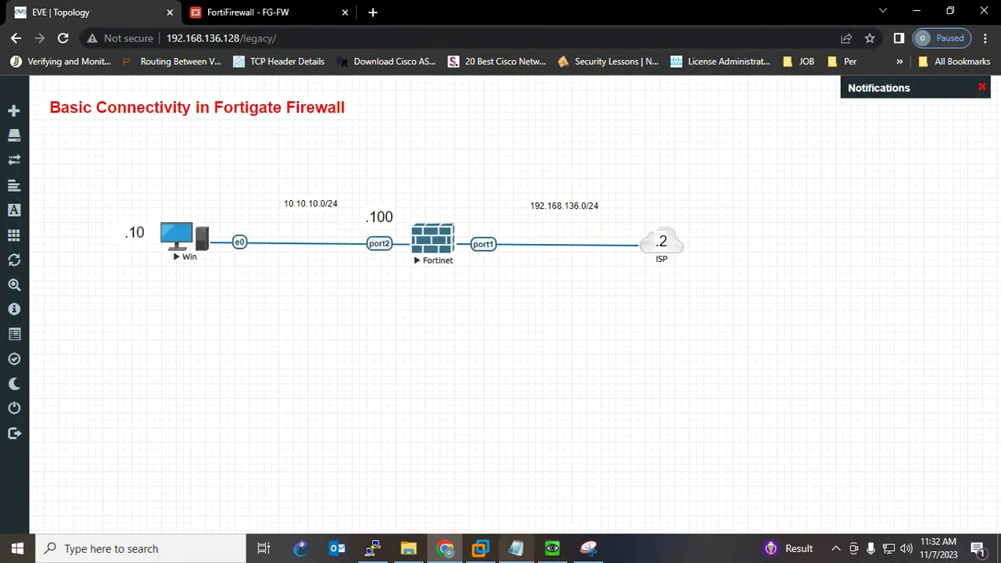
key("ctrl+2")
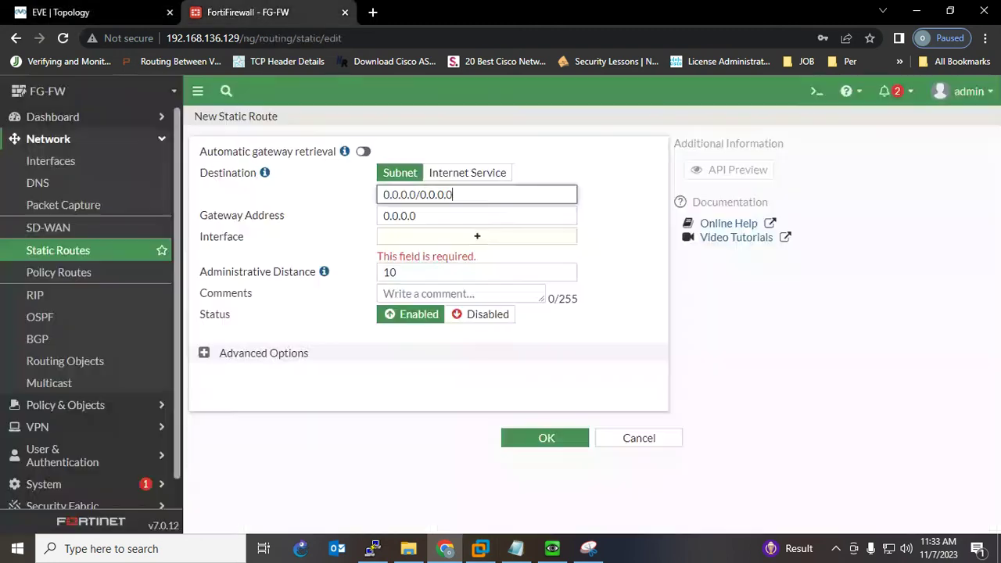
- Set gateway 192.168.136.2 on WAN (port1), keep distance 10, and save the default route
key("Tab")
type("192.168.136.2")
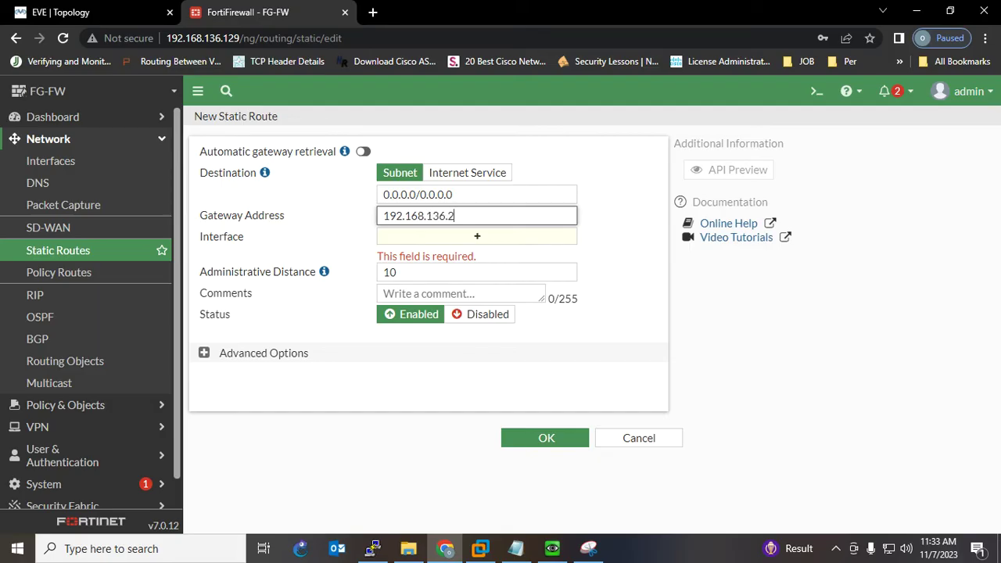
key("Tab")
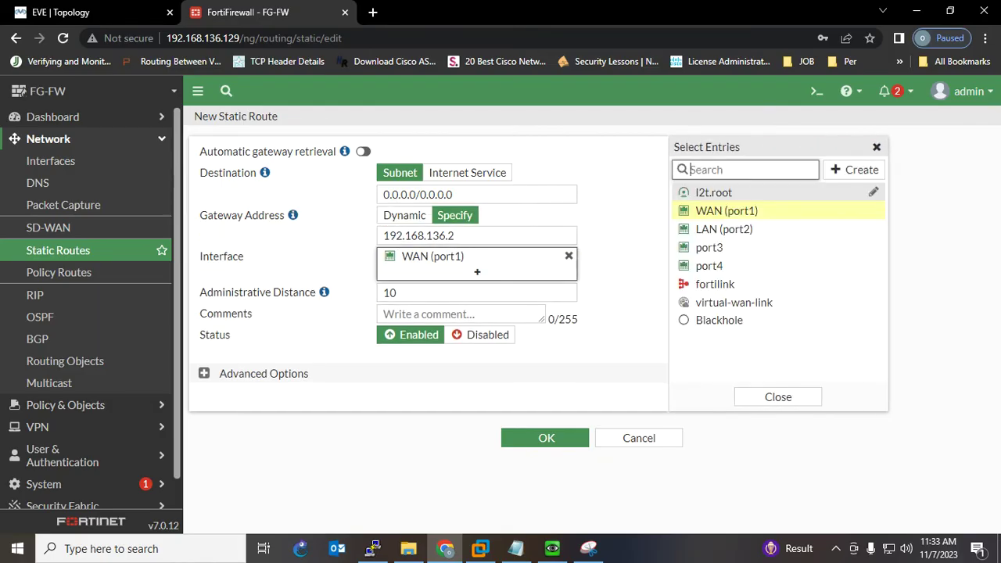
key("Tab")
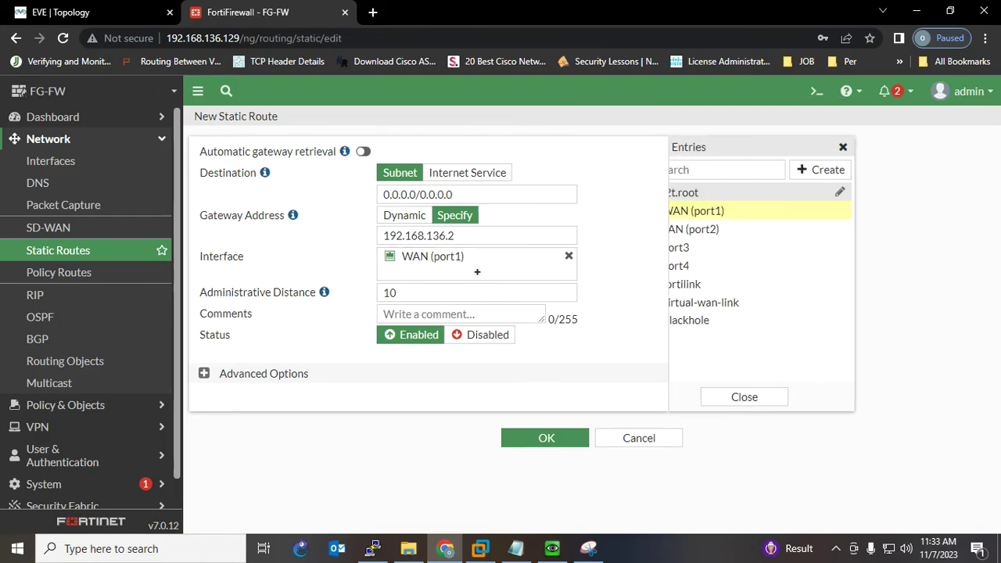
key("Tab")
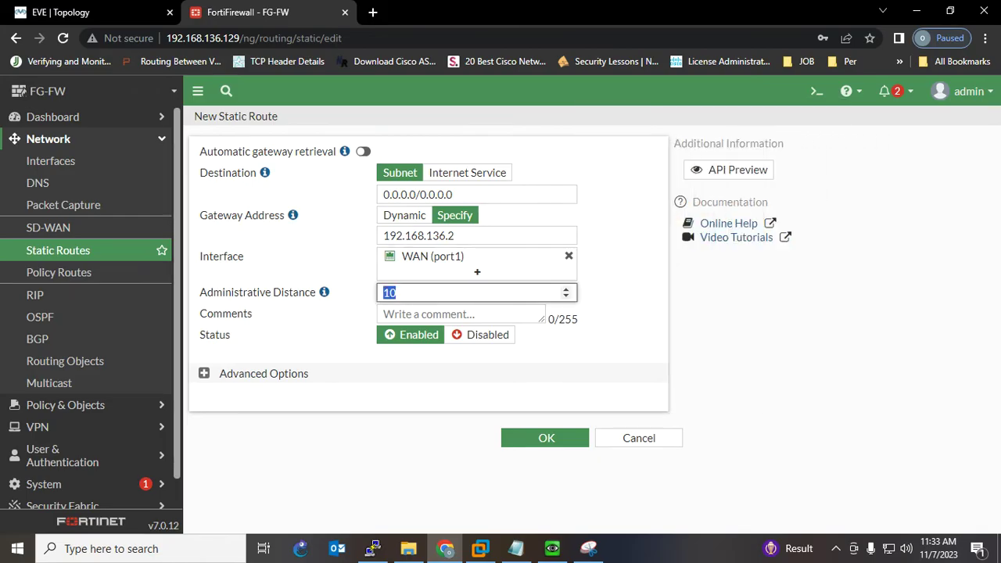
key("Return")
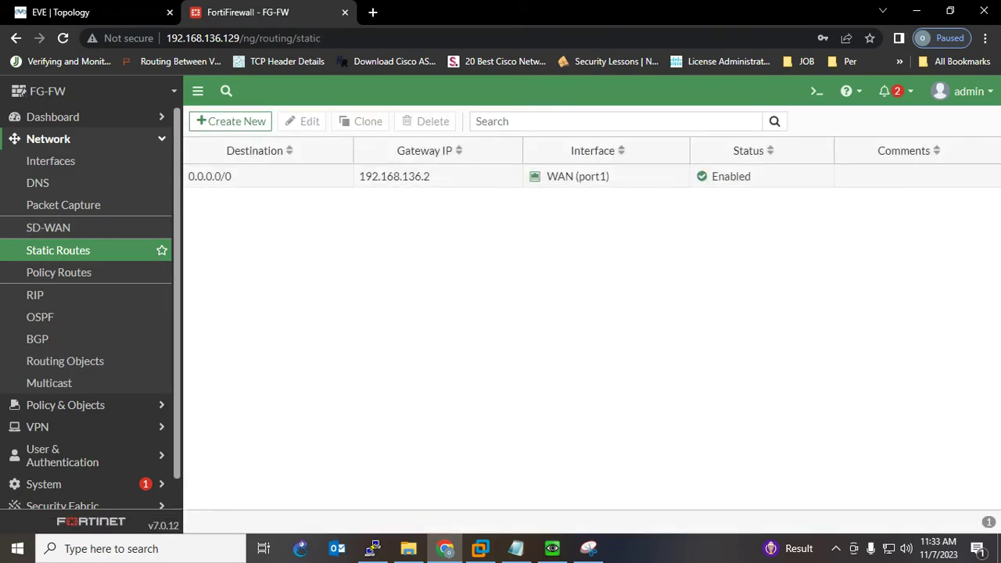
- Mark Policy as the next step in the lab notes
left_click(552, 549)
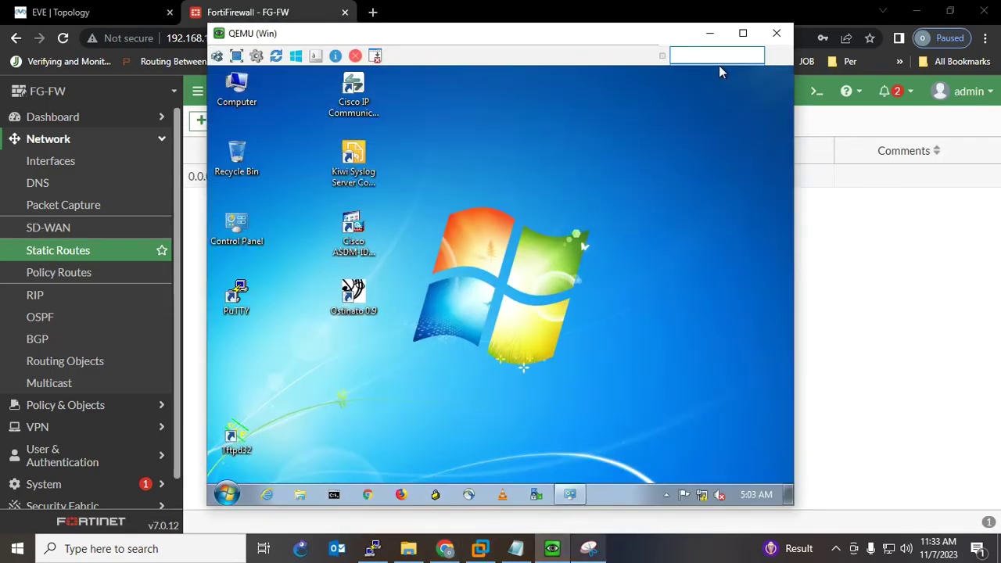
key("alt+Tab")
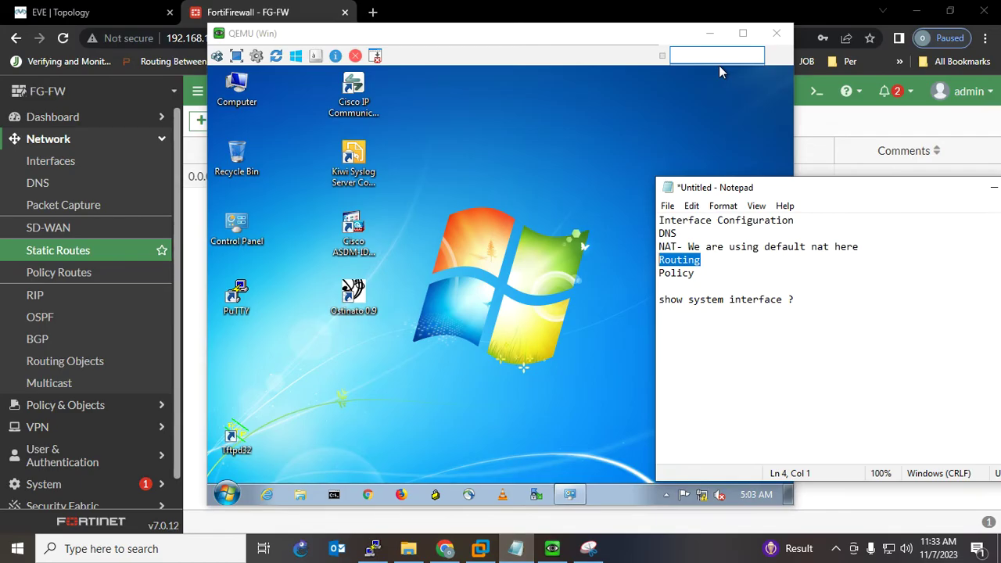
key("shift+Up")
key("shift+Up")
key("shift+Up")
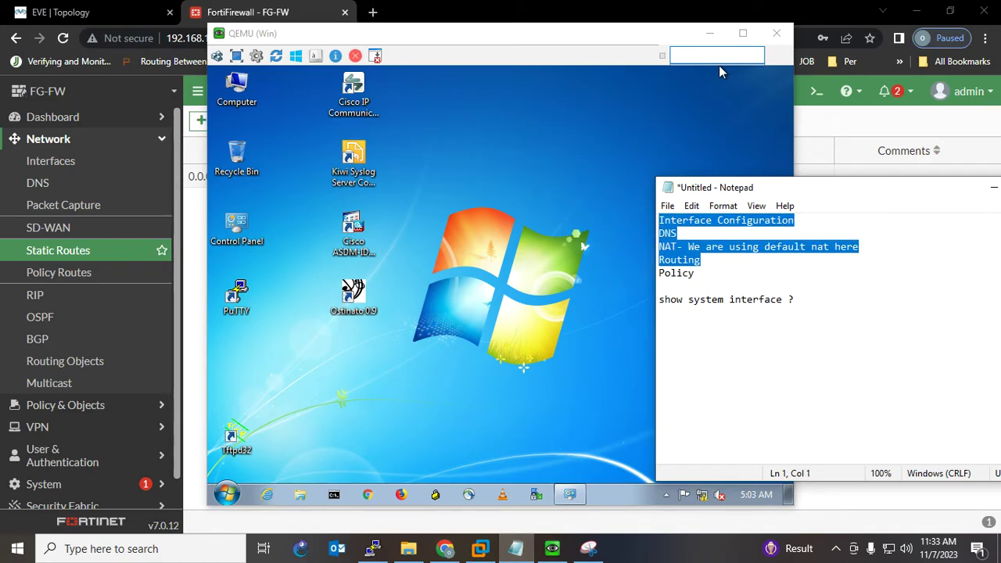
key("Down")
key("Down")
key("Down")
key("Down")
key("End")
key("shift+Up")
key("shift+Home")
key("shift+Down")
left_click(721, 70)
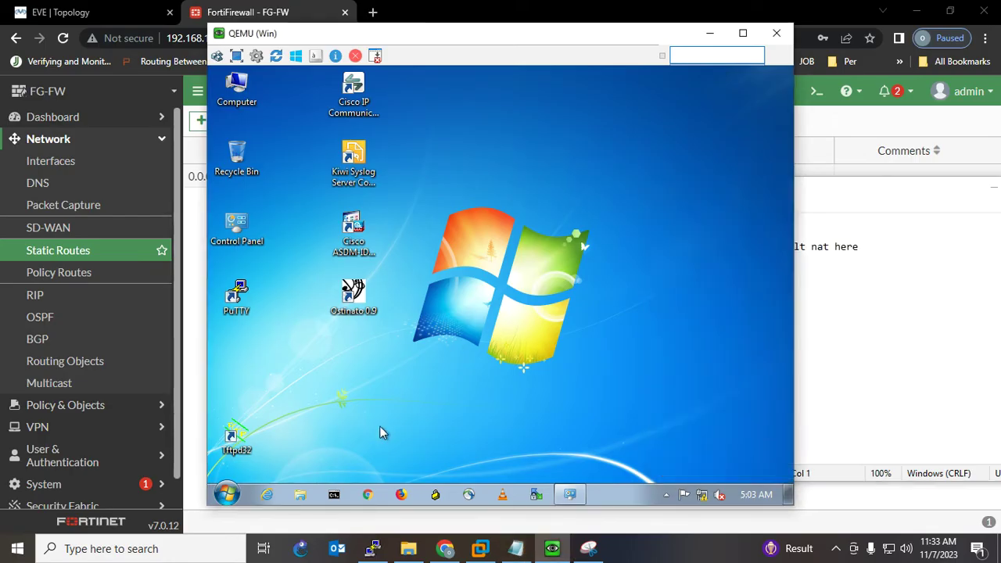
- Run 'ping 8.8.8.8 -t' from a command prompt on the Windows PC
left_click(336, 496)
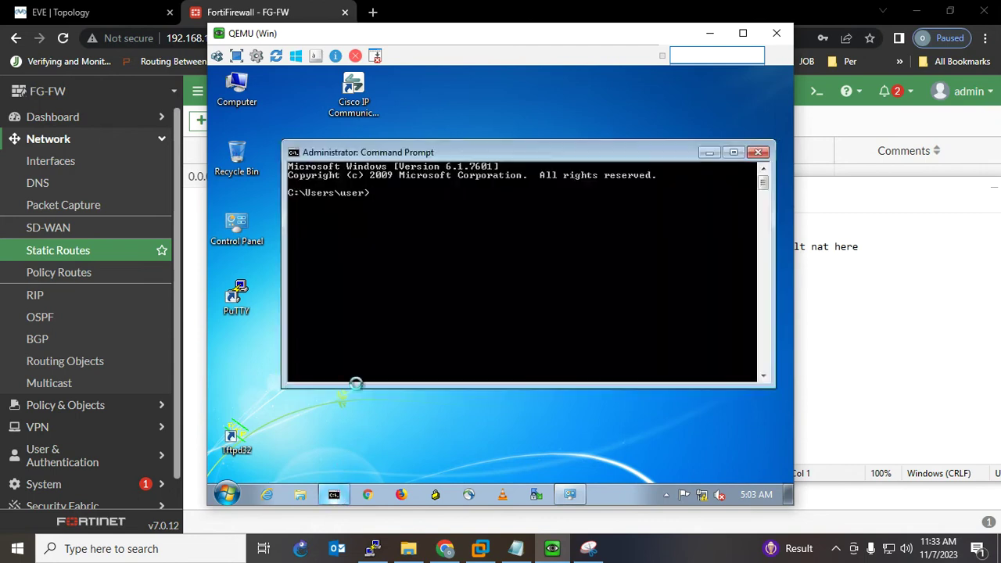
type("pi")
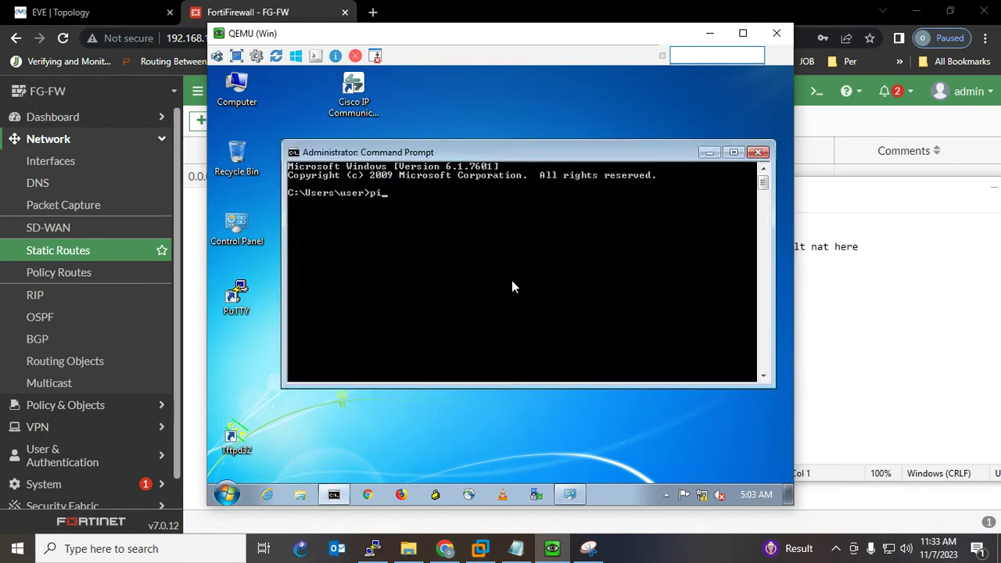
type("ng 8.8.8.8 -t")
key("Return")
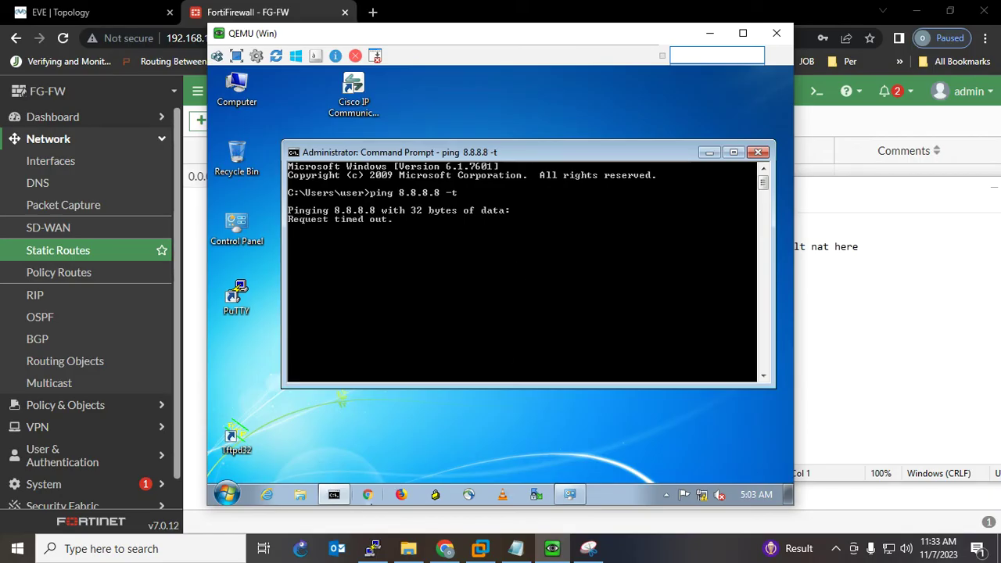
left_click(367, 496)
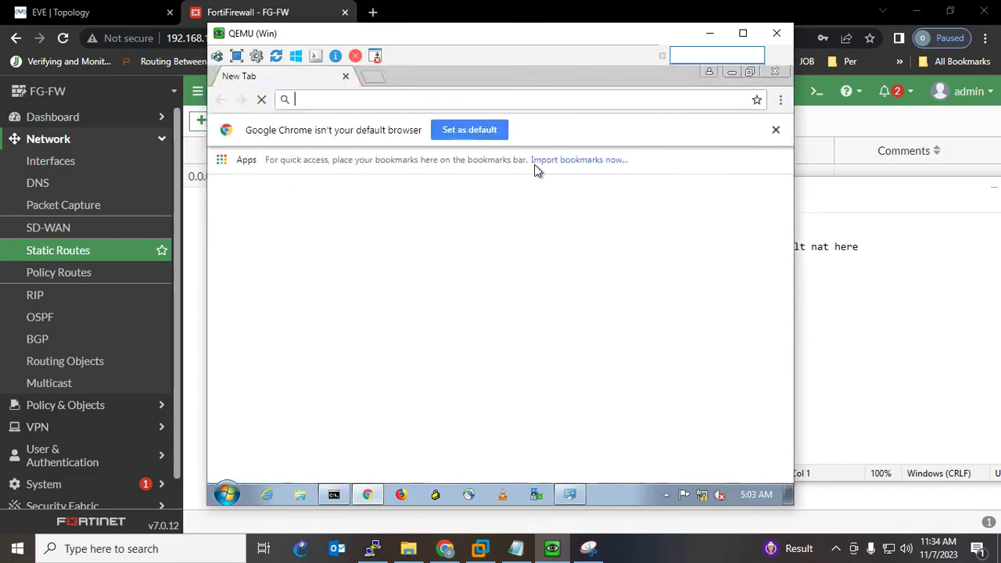
- Search 'google' in Chrome's address bar, getting a no Internet connection error
type("google")
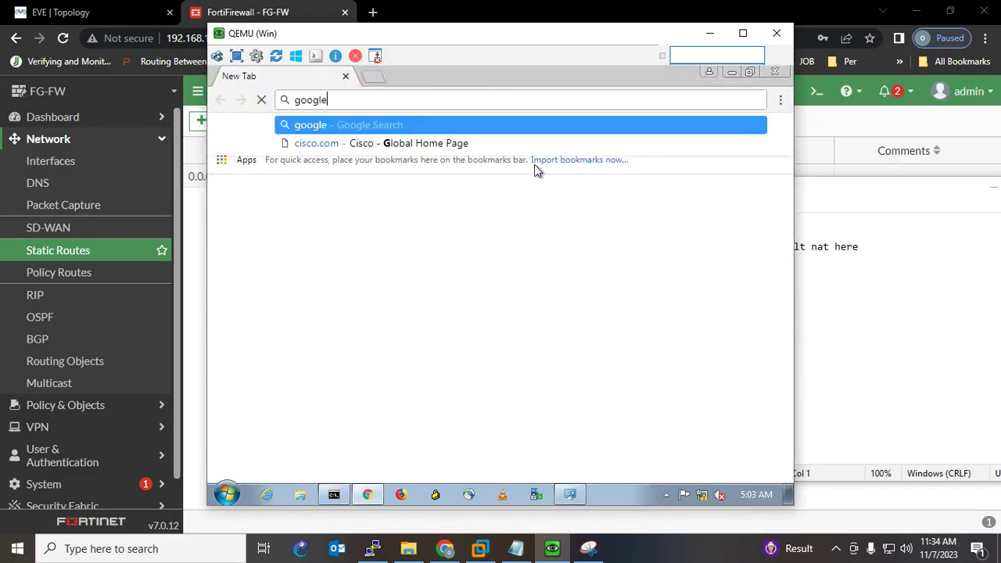
key("Return")
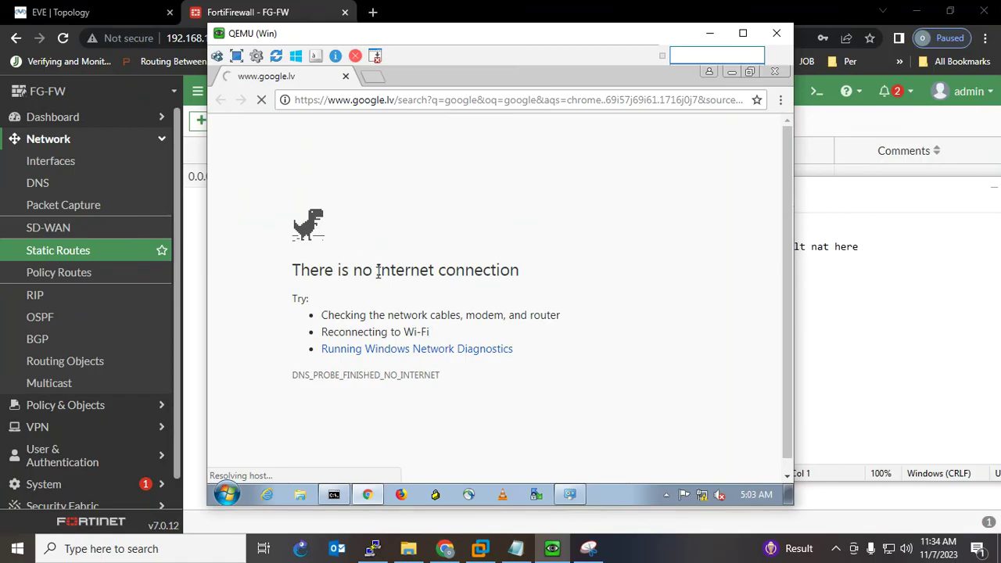
- Go to Policy & Objects > Firewall Policy and create a new policy
left_click(710, 34)
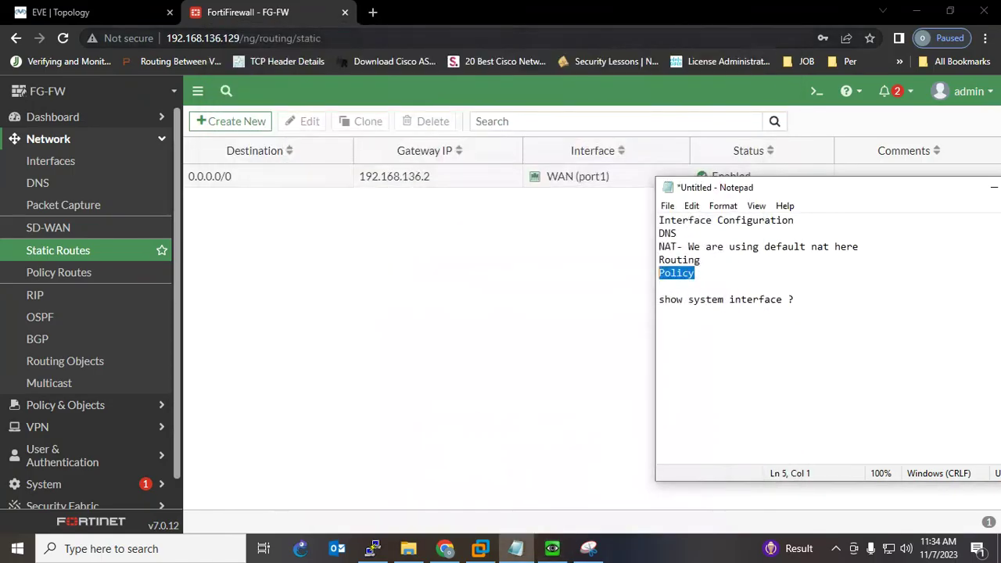
left_click(65, 404)
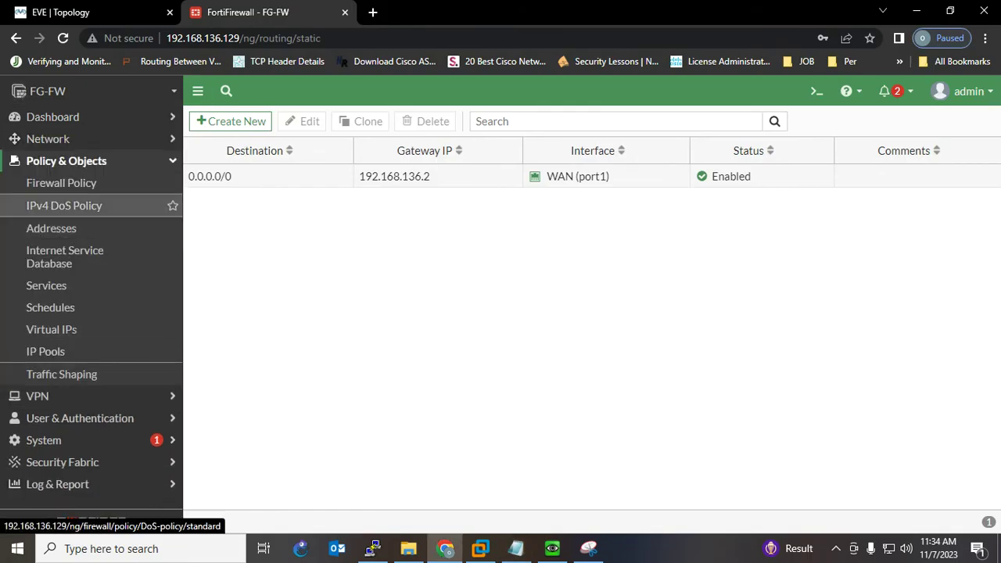
left_click(61, 182)
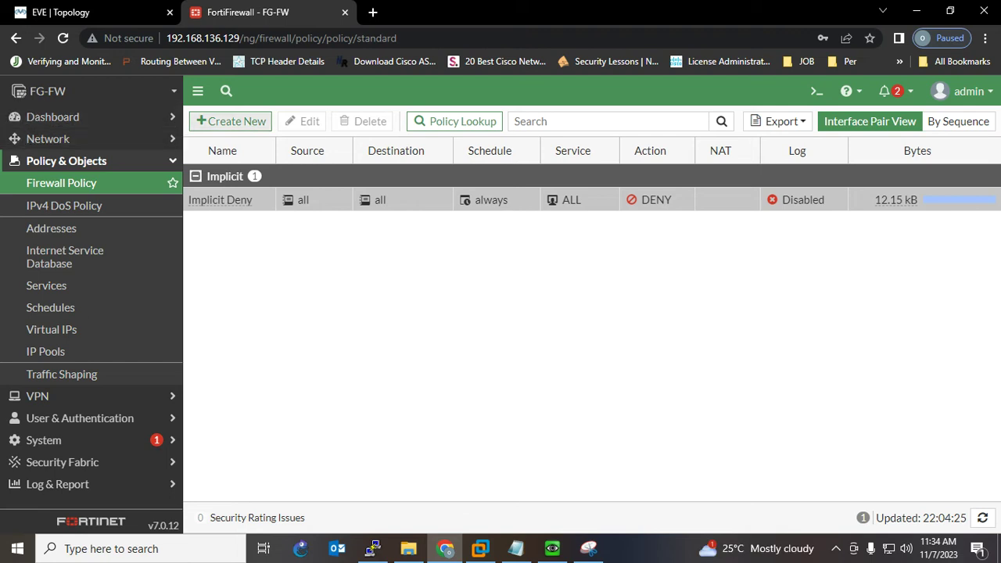
left_click(231, 121)
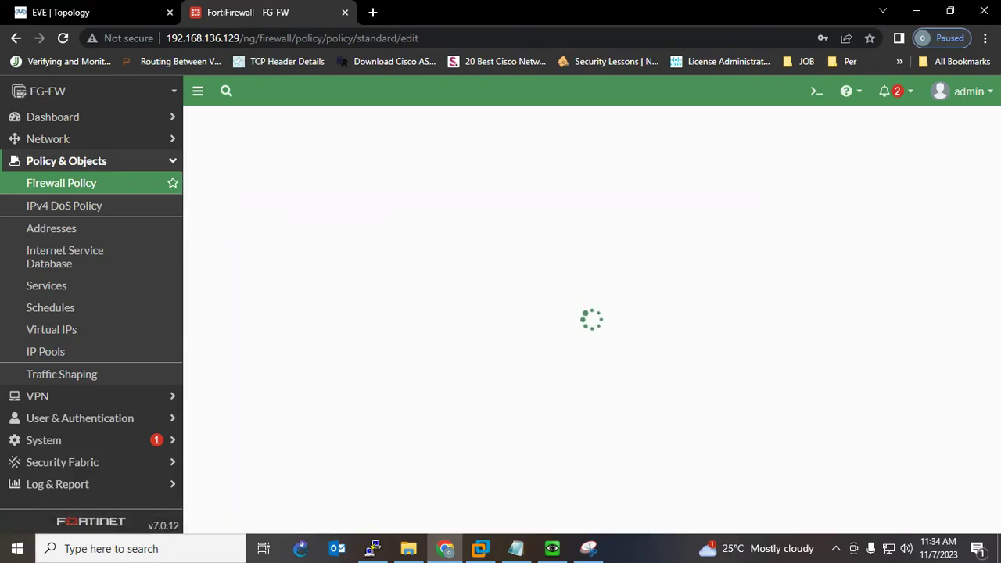
- Name the policy Allow-Internet and draw a PC-to-firewall arrow on a fresh topology snip
left_click(403, 162)
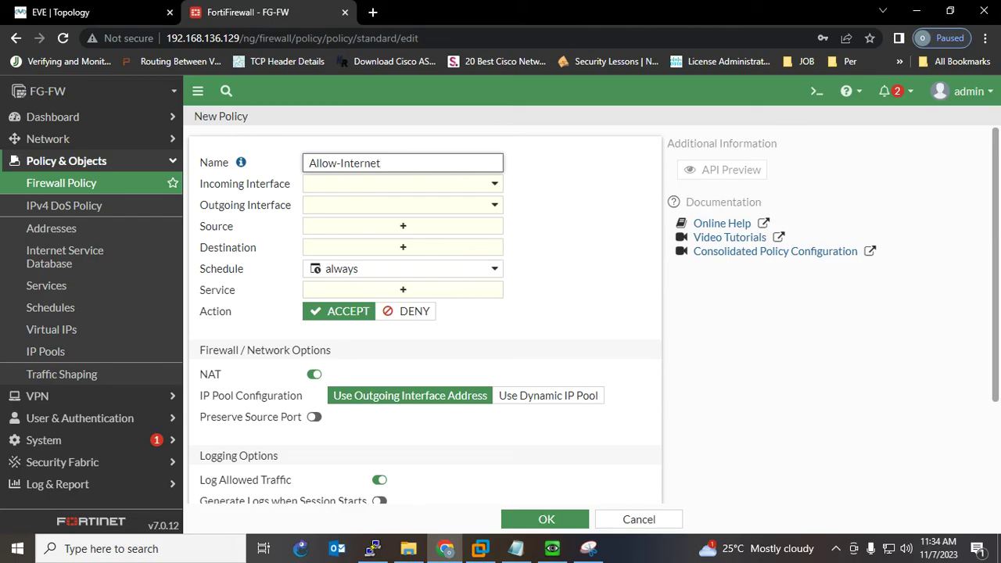
left_click(403, 184)
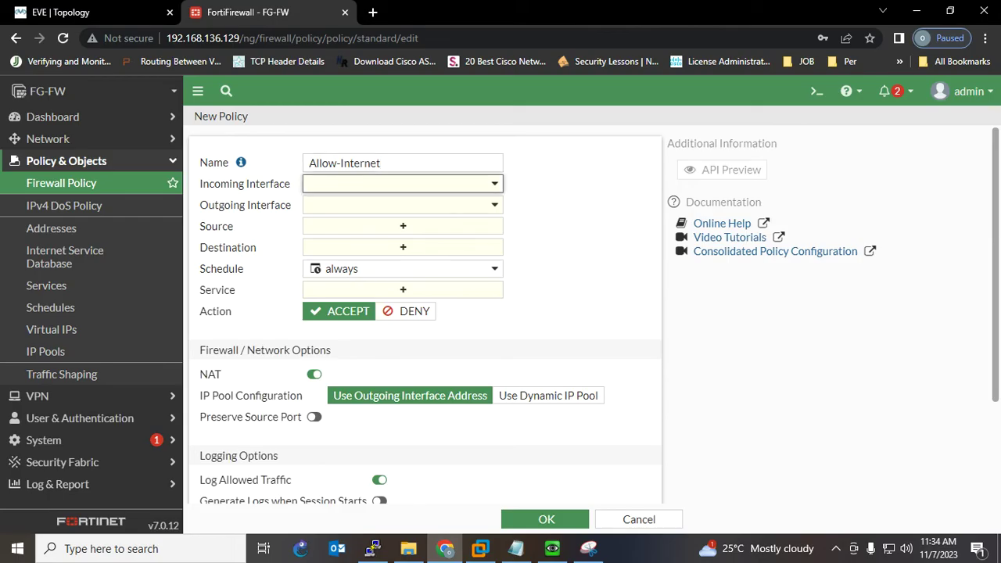
left_click(93, 13)
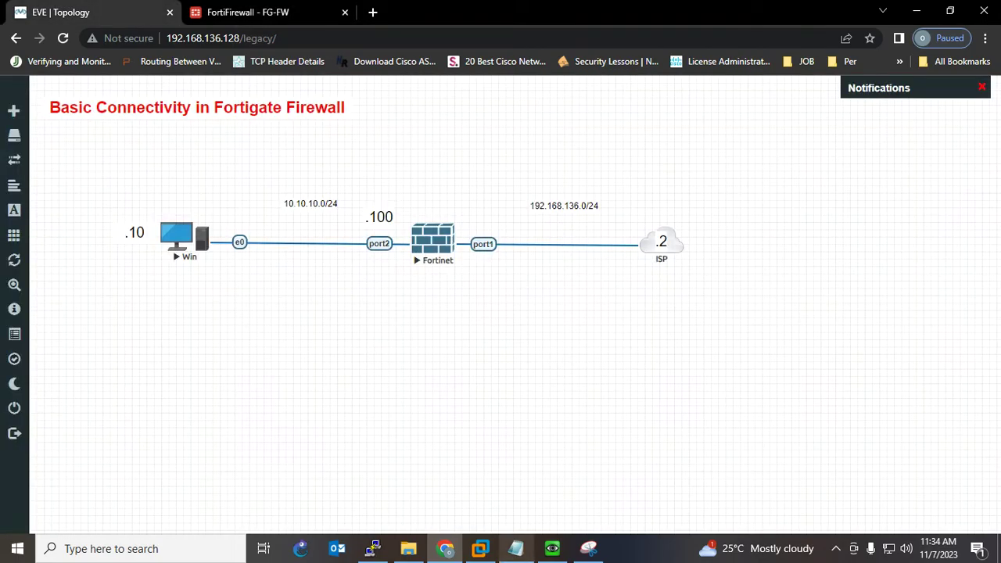
left_click(588, 548)
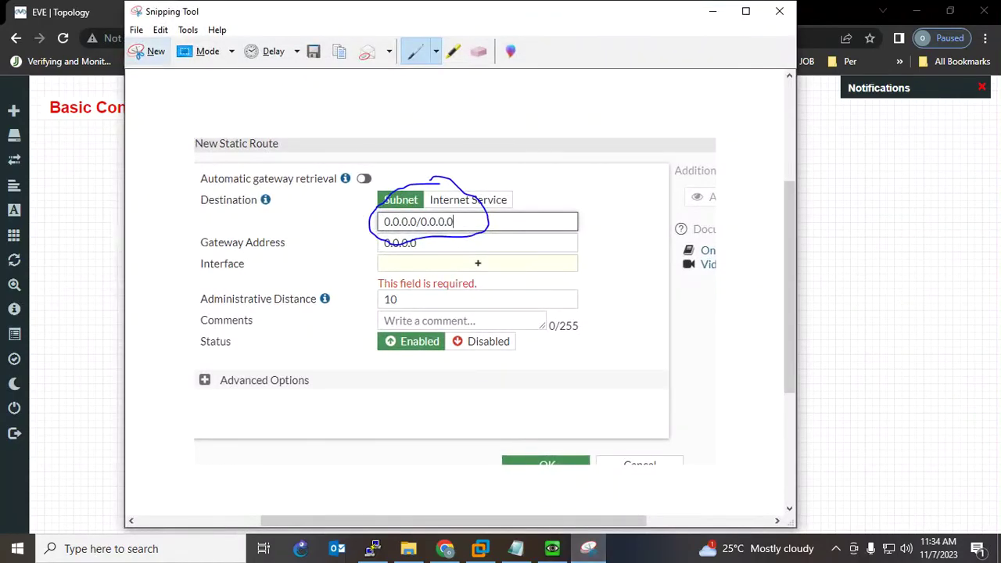
left_click(149, 50)
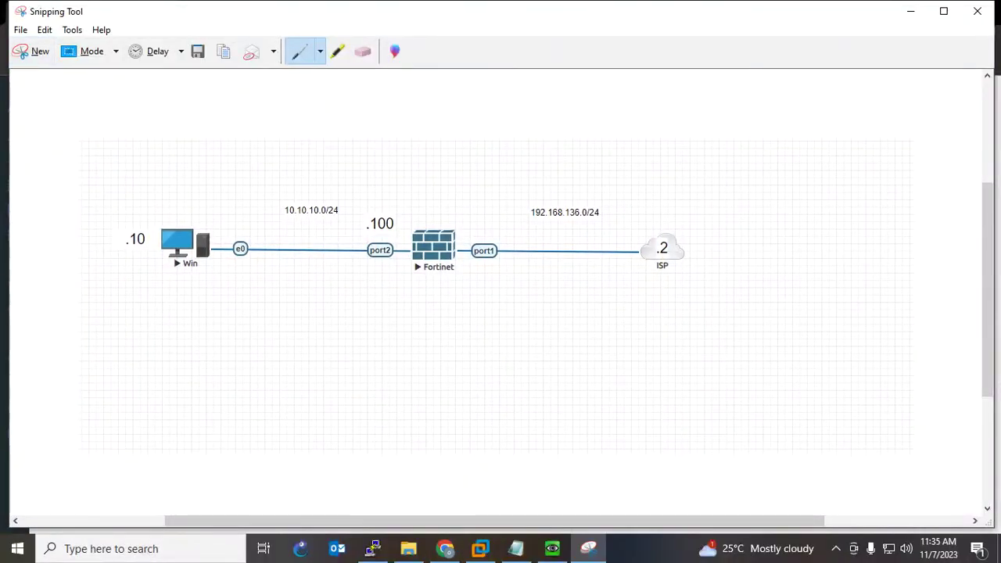
left_click_drag(191, 283, 389, 282)
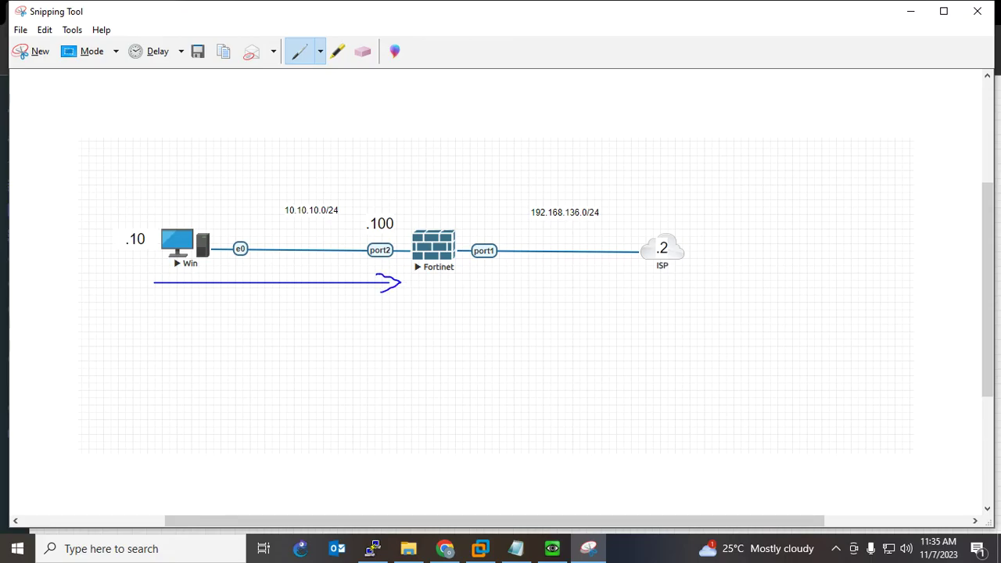
- Set the incoming interface to LAN (port2) and the outgoing interface to WAN (port1)
left_click(910, 11)
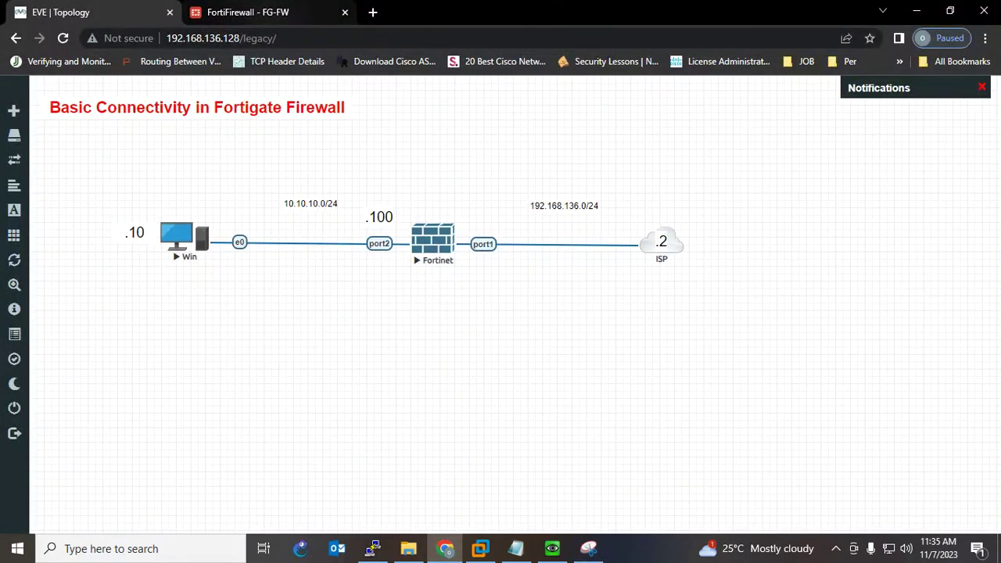
left_click(247, 12)
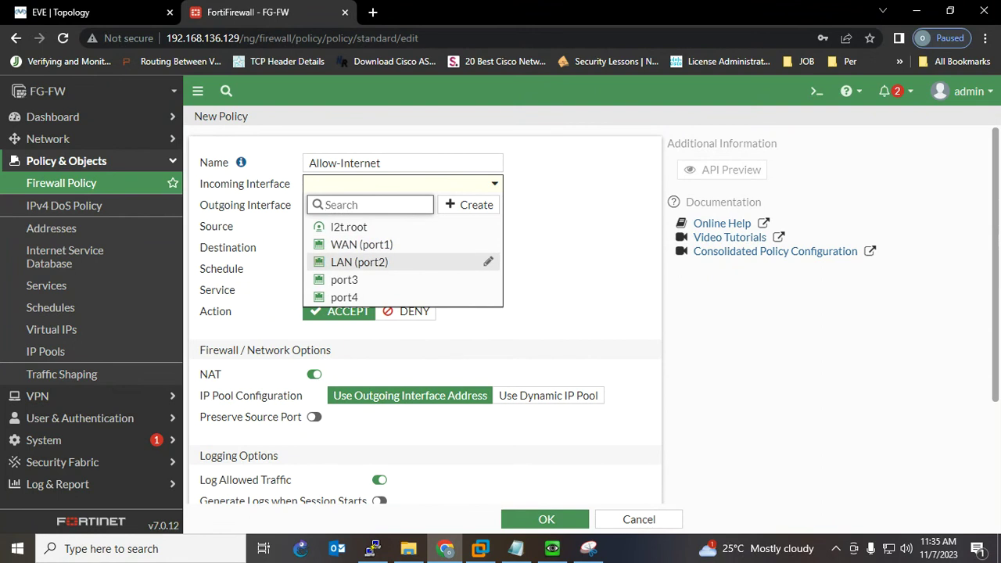
left_click(360, 262)
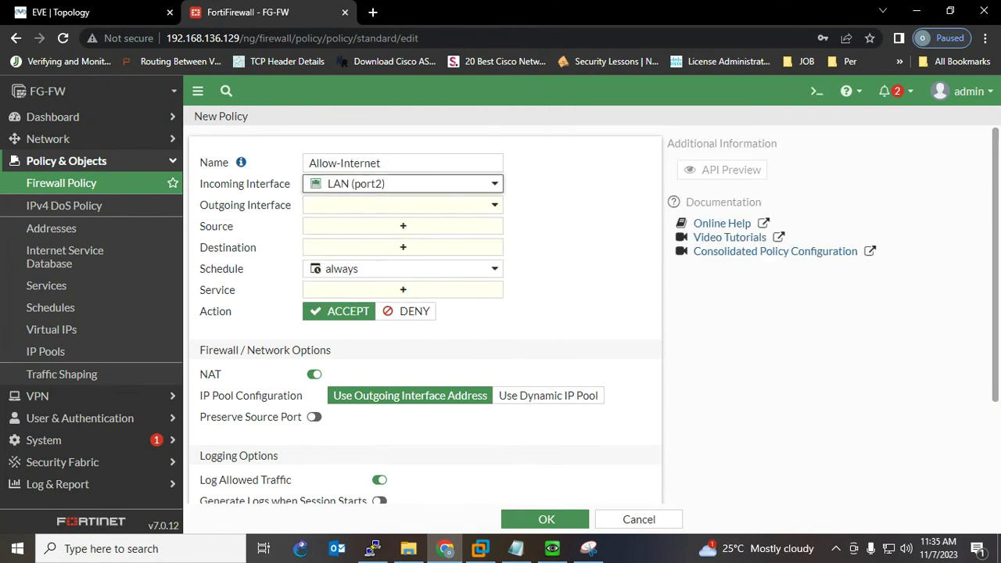
left_click(403, 204)
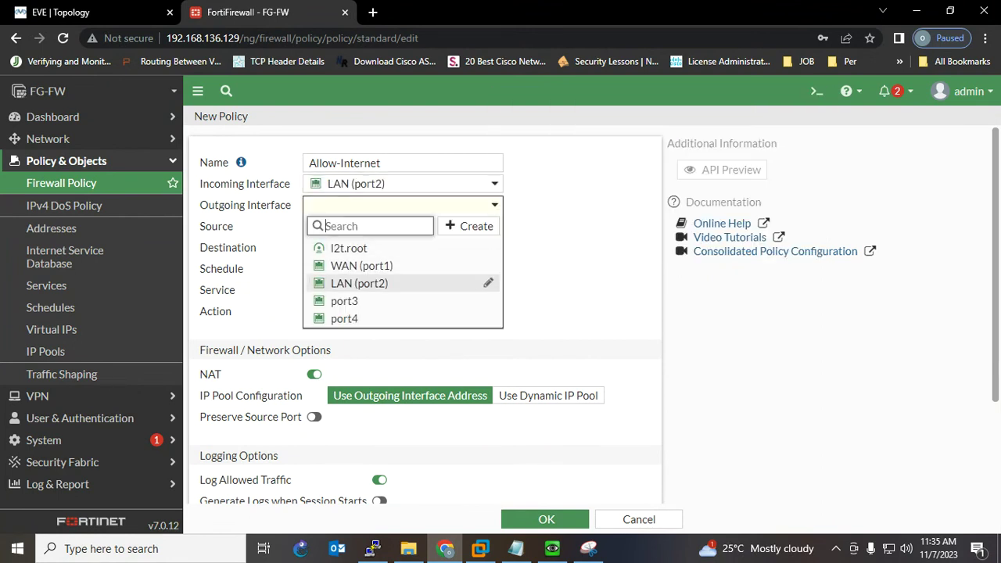
left_click(361, 265)
- Add a firewall-to-ISP arrow on the annotated topology snip
key("alt+Tab")
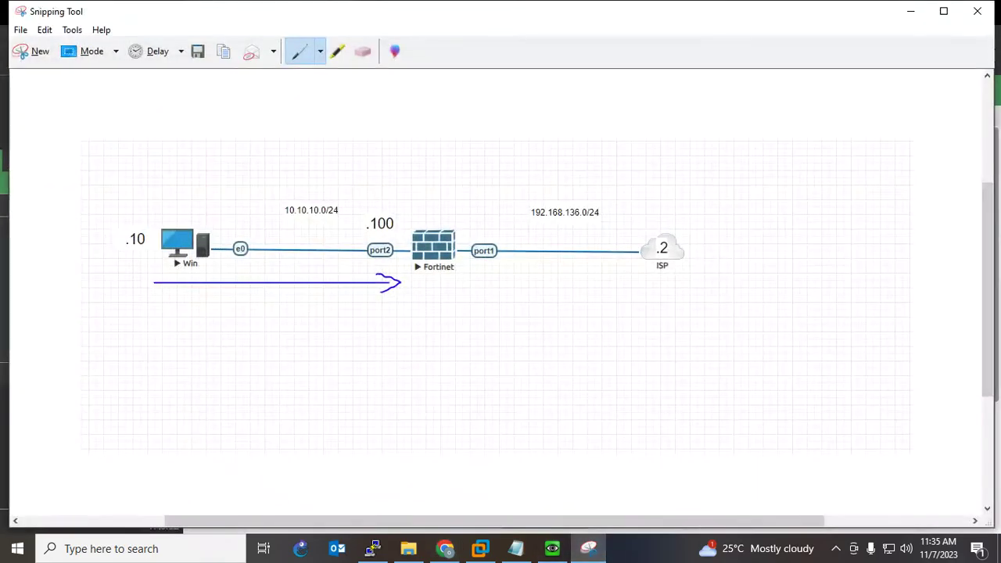
mouse_move(468, 283)
left_mouse_down()
mouse_move(595, 288)
mouse_move(585, 305)
left_mouse_up()
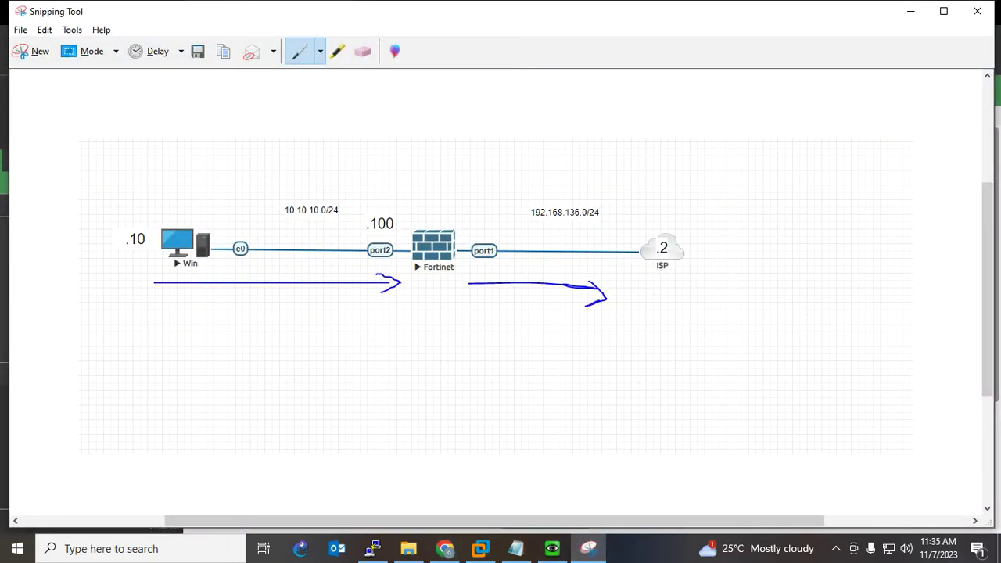
left_click(910, 11)
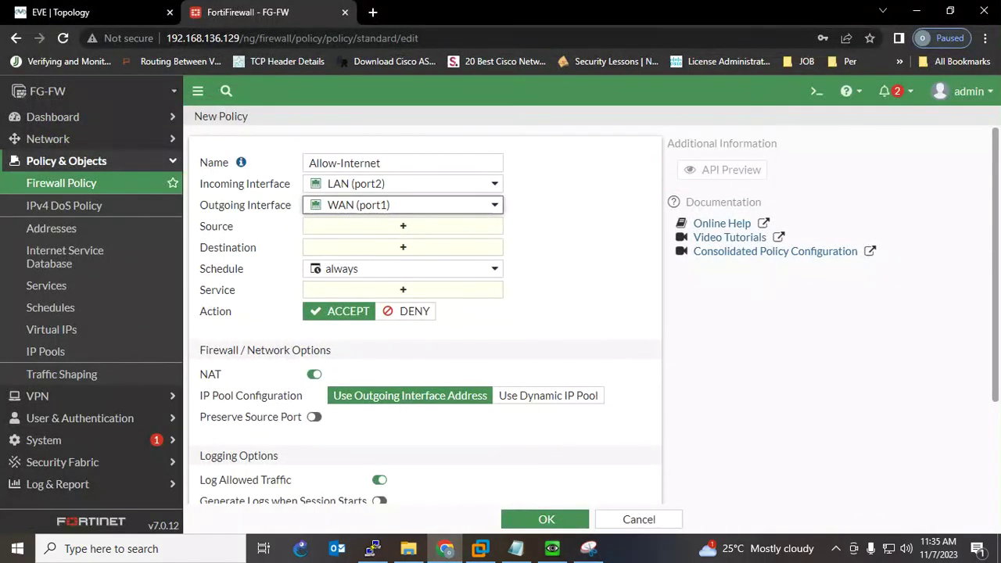
- Set both the source and destination addresses of the policy to all
left_click(403, 226)
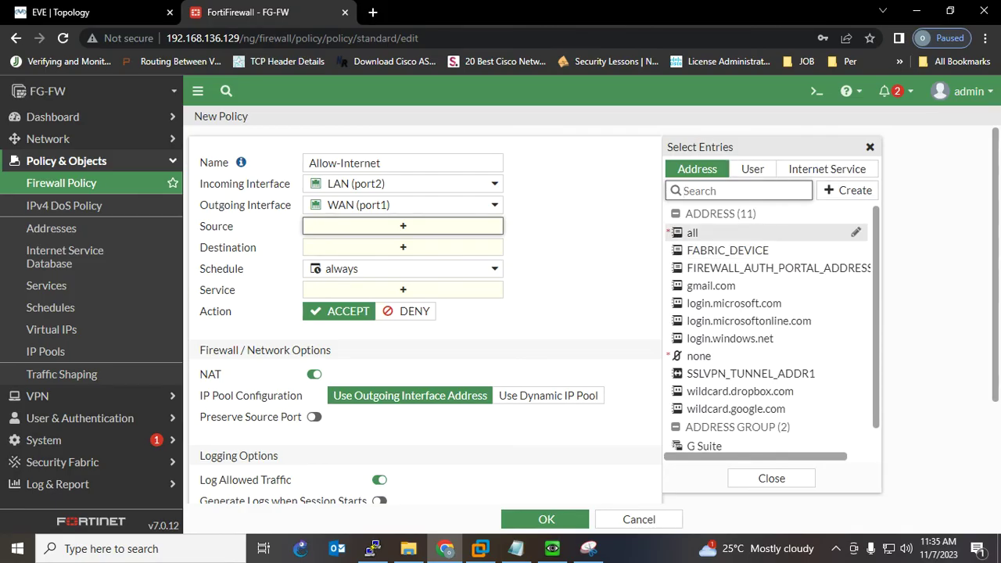
mouse_move(693, 233)
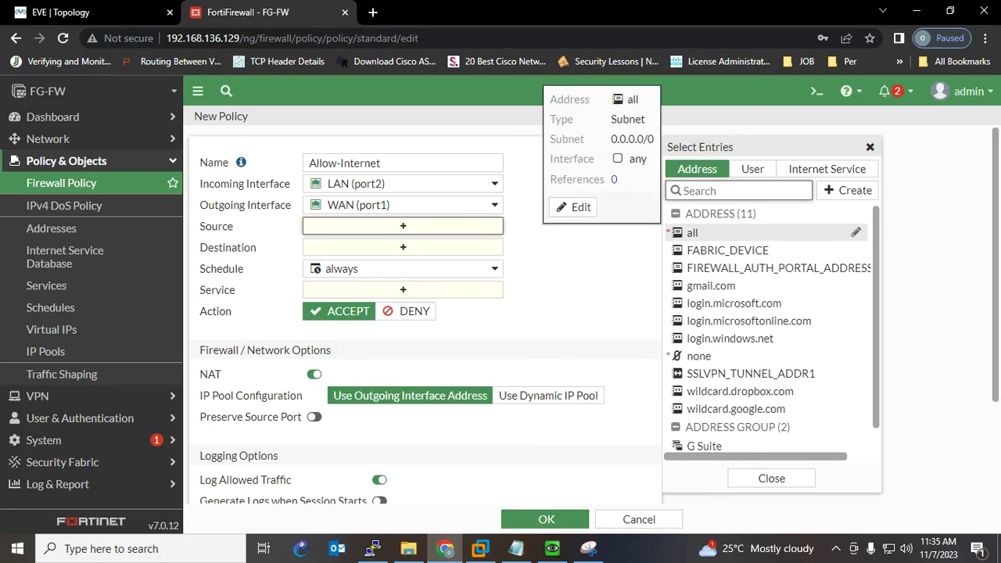
left_click(693, 233)
left_click(402, 262)
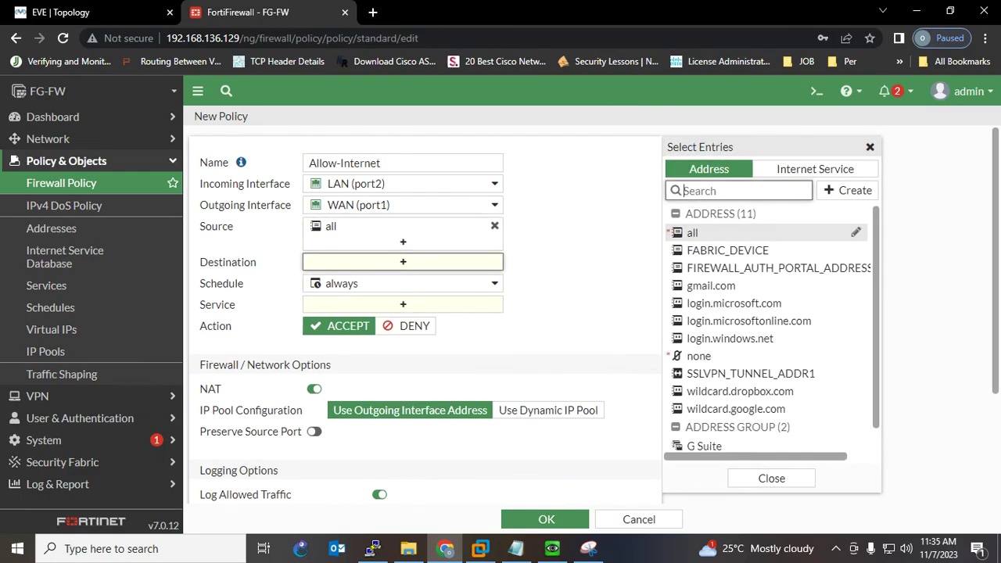
left_click(693, 234)
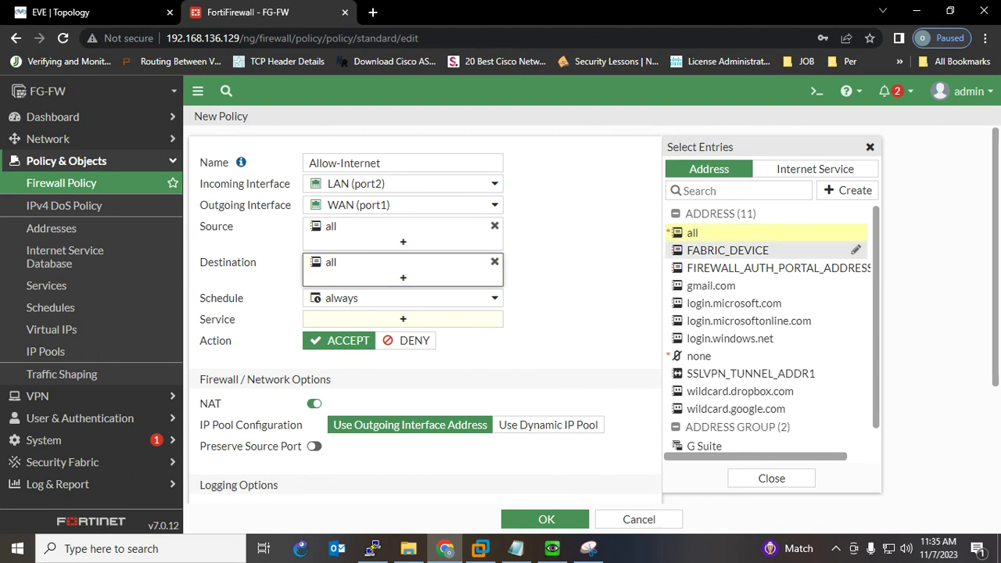
- Set the service to ALL and save the Allow-Internet policy with OK
left_click(403, 319)
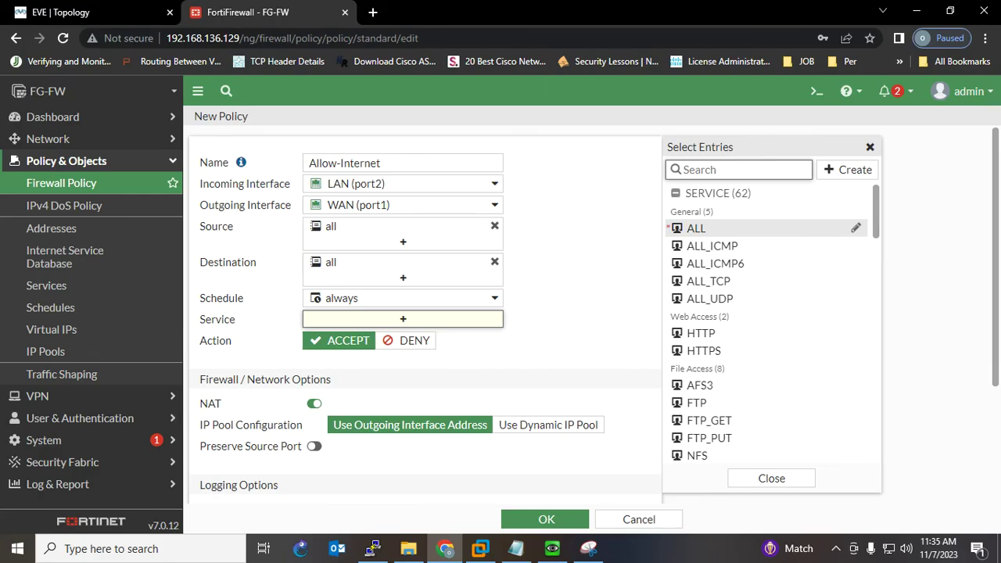
left_click(696, 228)
scroll(426, 313, "down", 2)
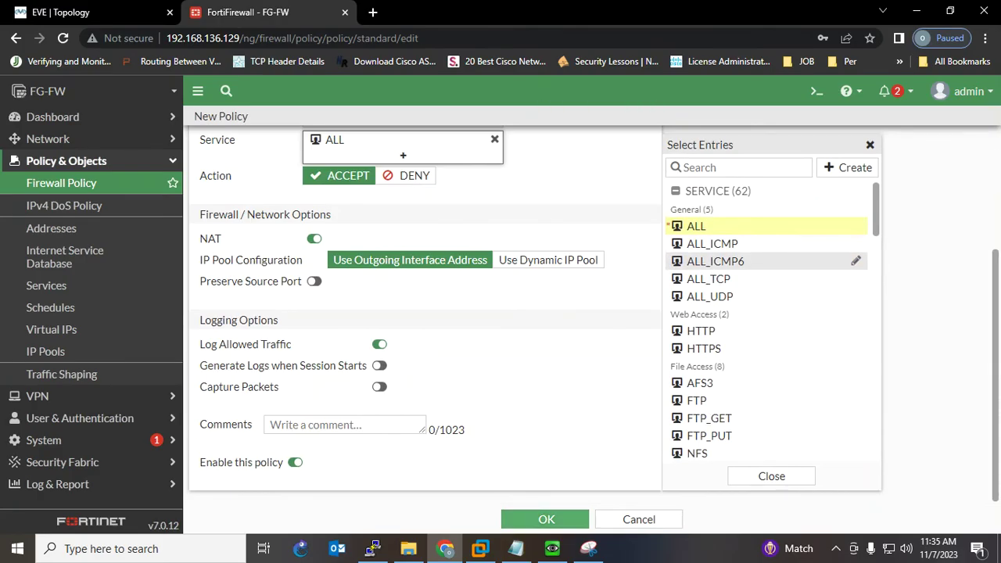
left_click(546, 519)
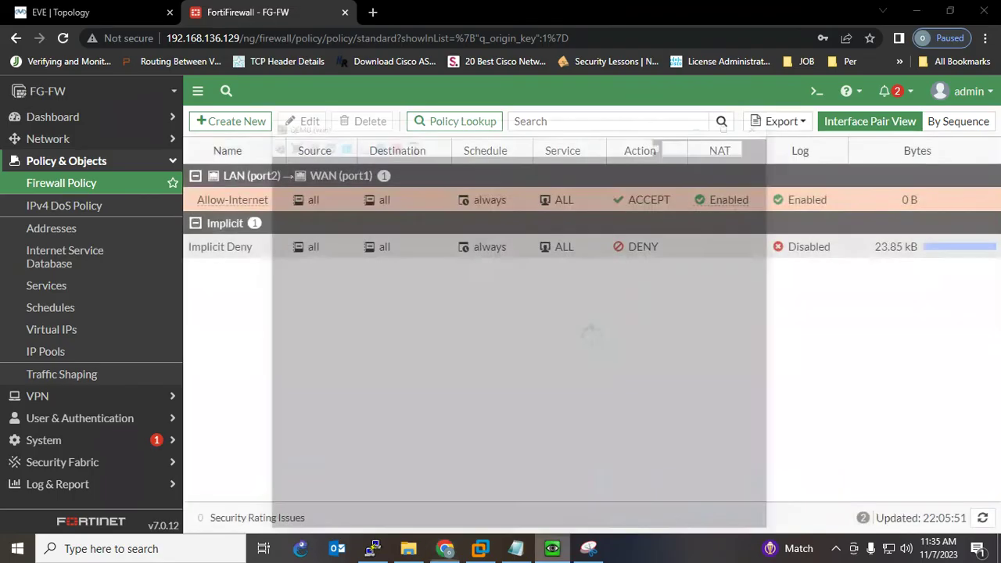
- Verify the VM's ping 8.8.8.8 -t now gets replies and refresh the policy list counters
left_click(552, 549)
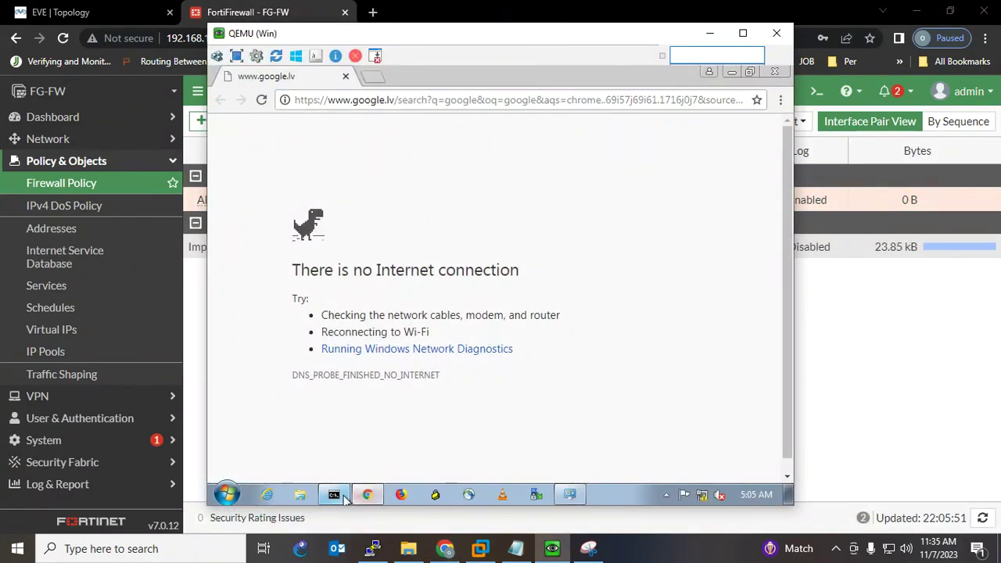
left_click(334, 493)
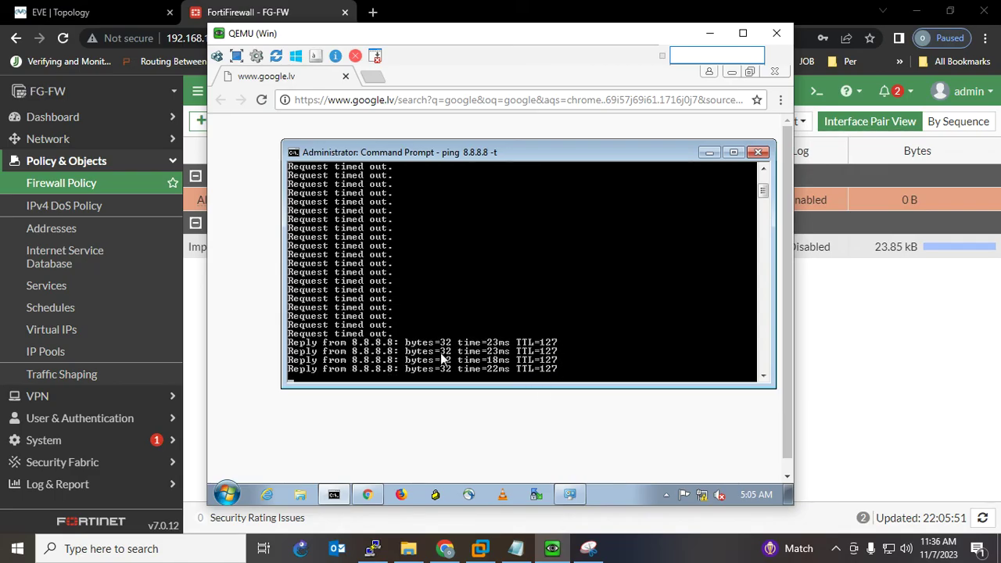
left_click(791, 335)
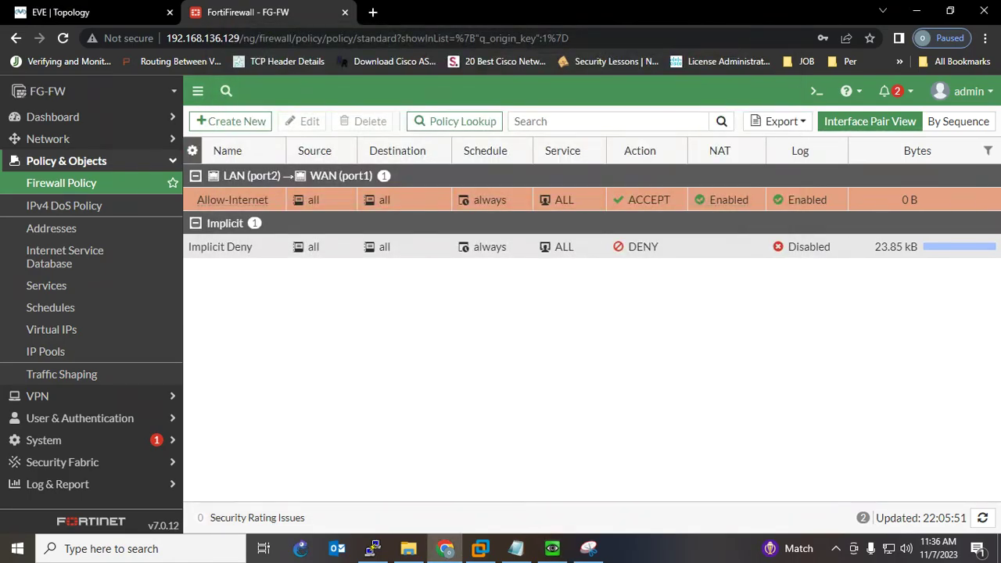
left_click(982, 517)
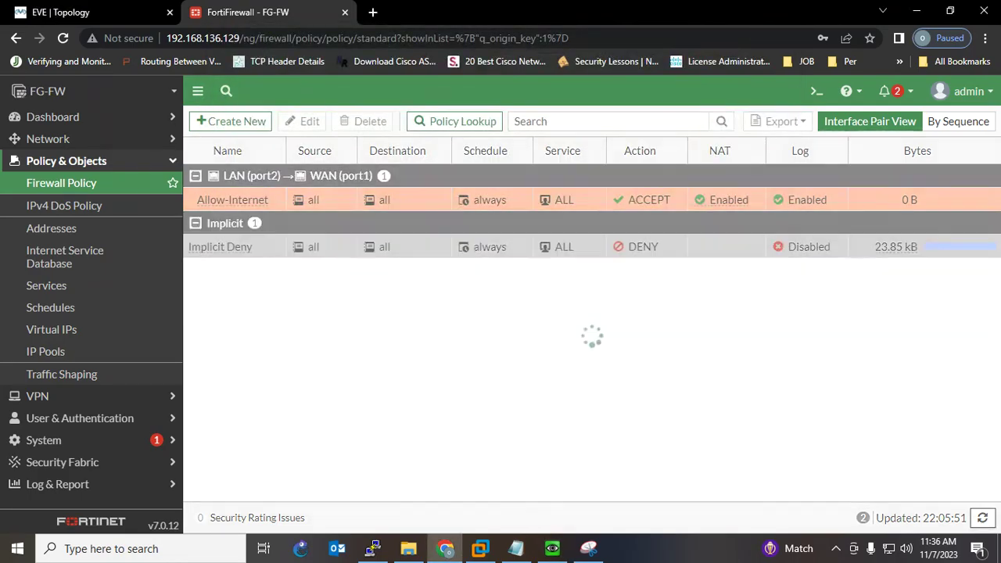
left_click(982, 518)
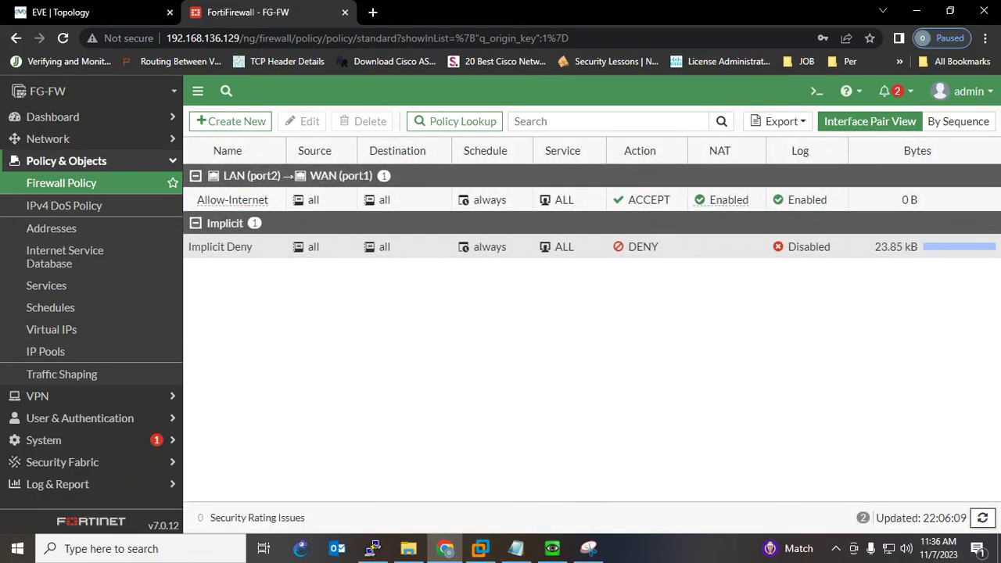
left_click(982, 518)
left_click(552, 548)
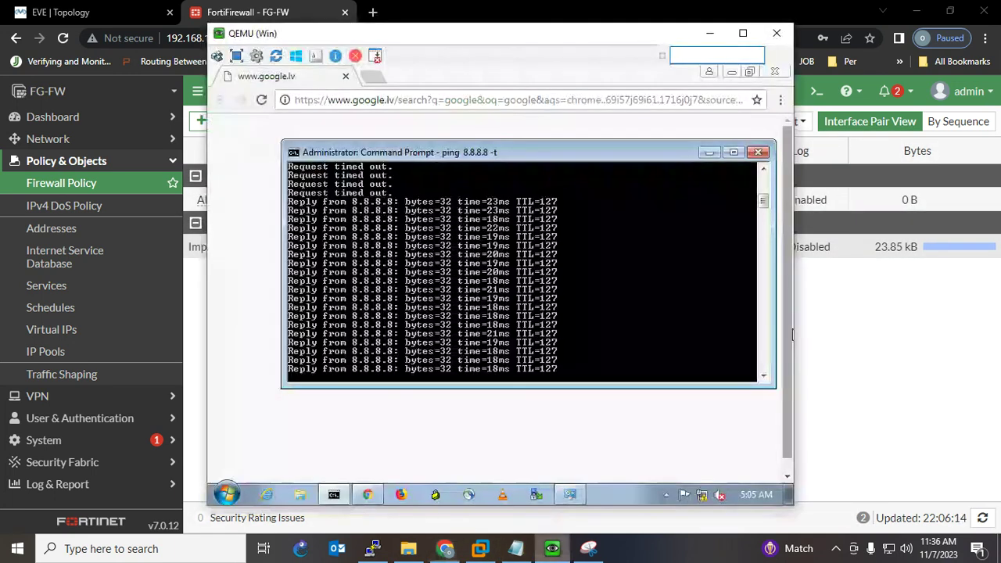
- Reload the failed Google page in the VM's Chrome and open the Google homepage
left_click(398, 409)
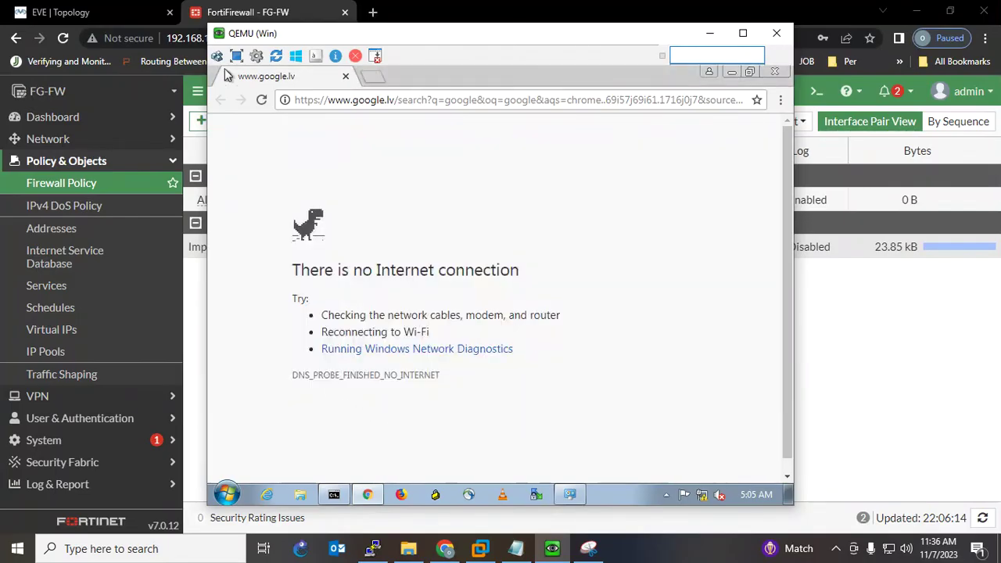
left_click(261, 100)
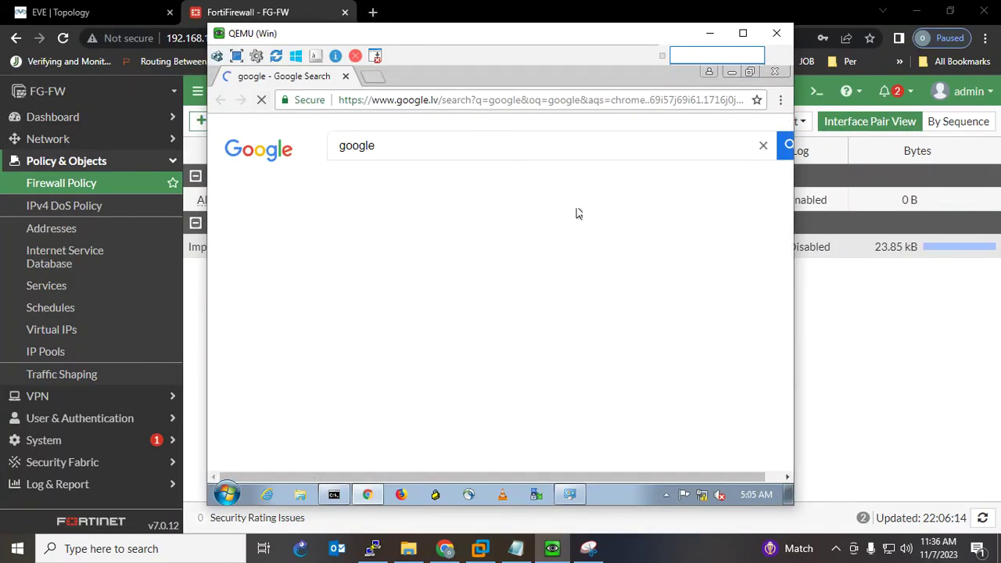
left_click(354, 244)
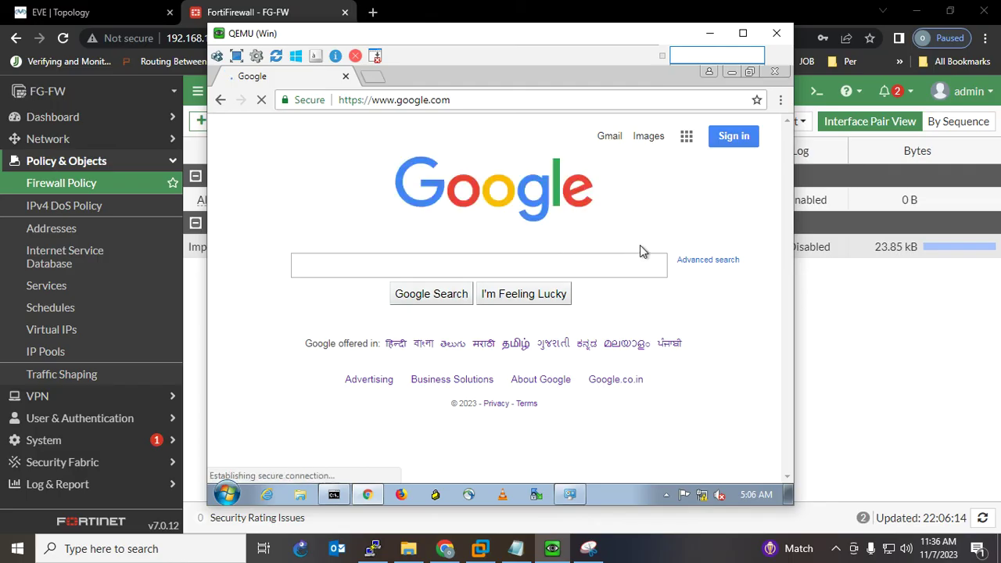
- Search 'facebook' in a new tab, open facebook.com, then refresh the FortiGate policy list
left_click(373, 76)
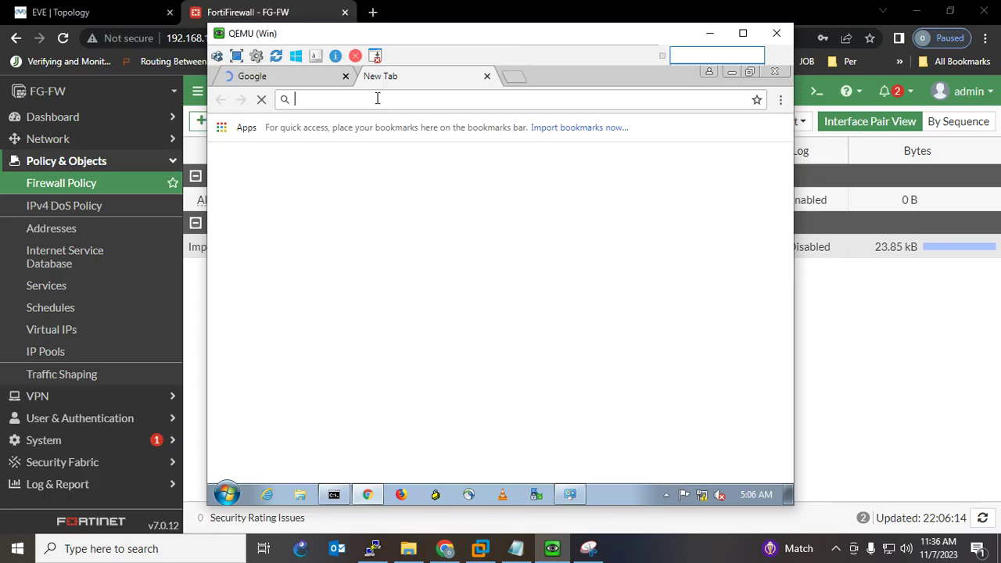
type("faceboo")
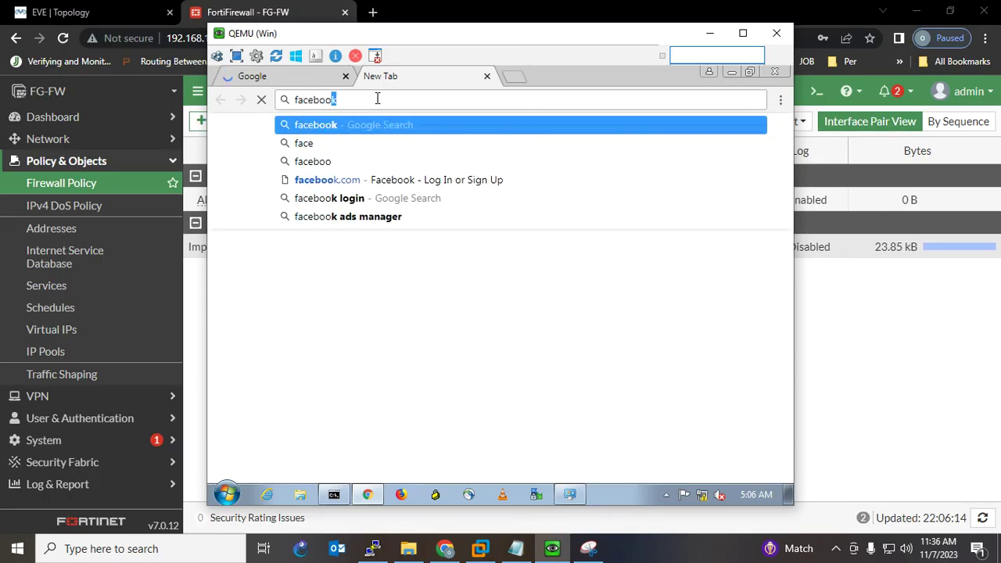
type("k")
key("Return")
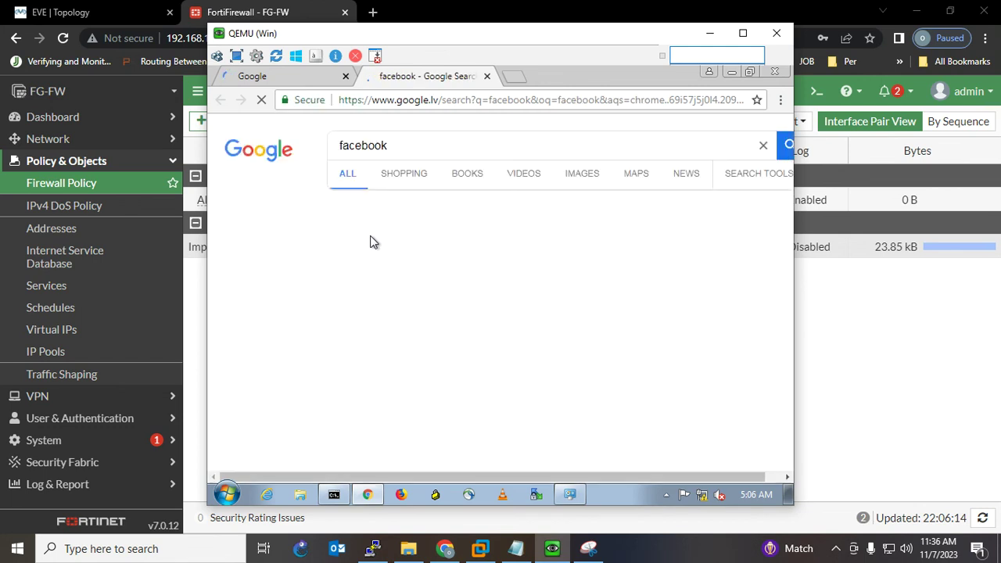
left_click(372, 245)
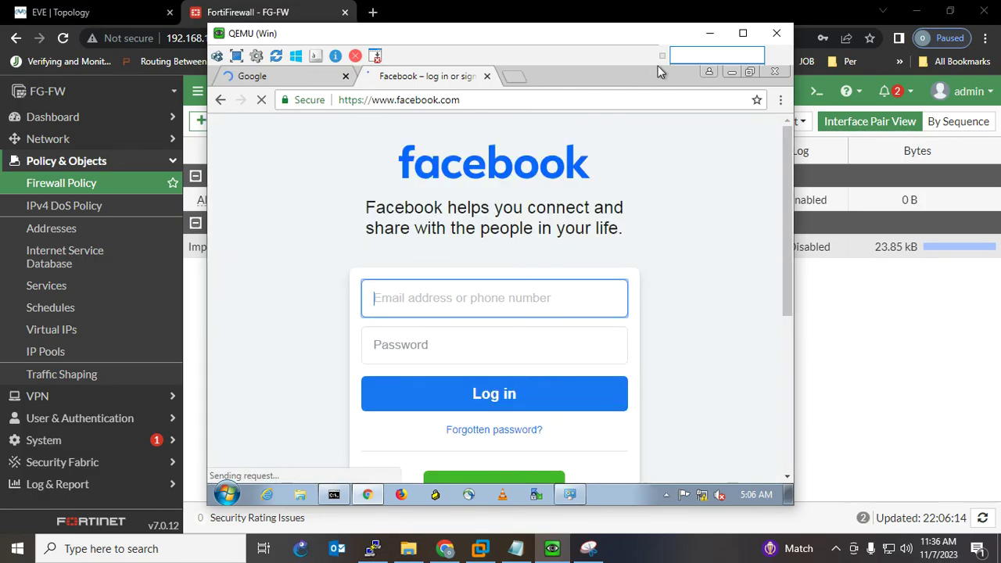
left_click(710, 33)
left_click(982, 518)
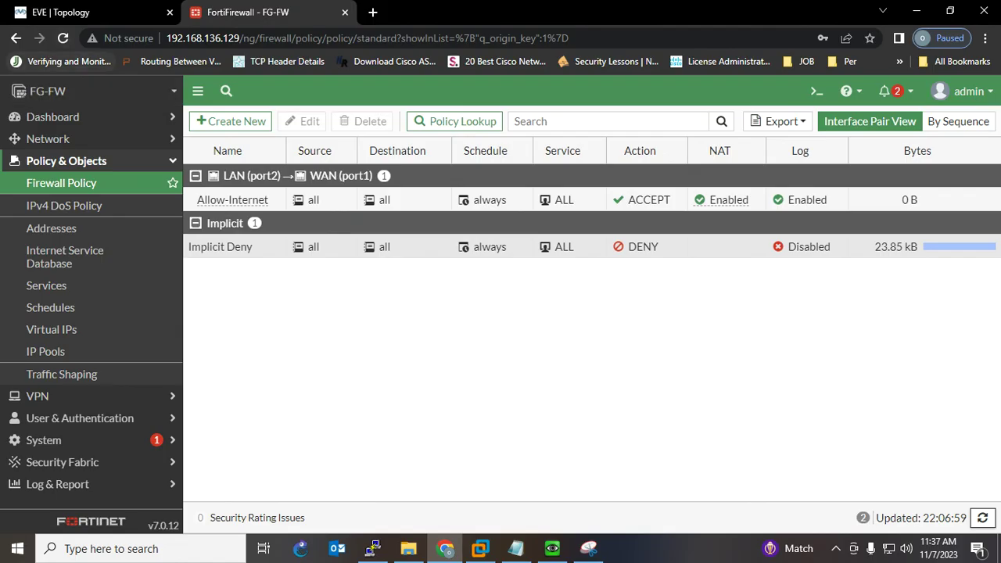
- Reload the policy page, confirm Allow-Internet shows 1.59 MB, and expand Log & Report
key("F5")
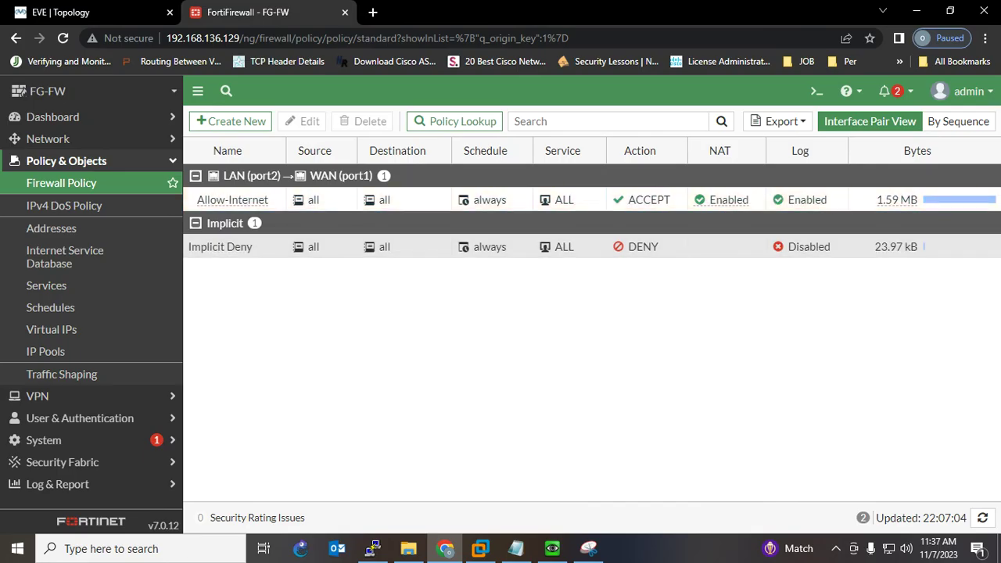
left_click(899, 200)
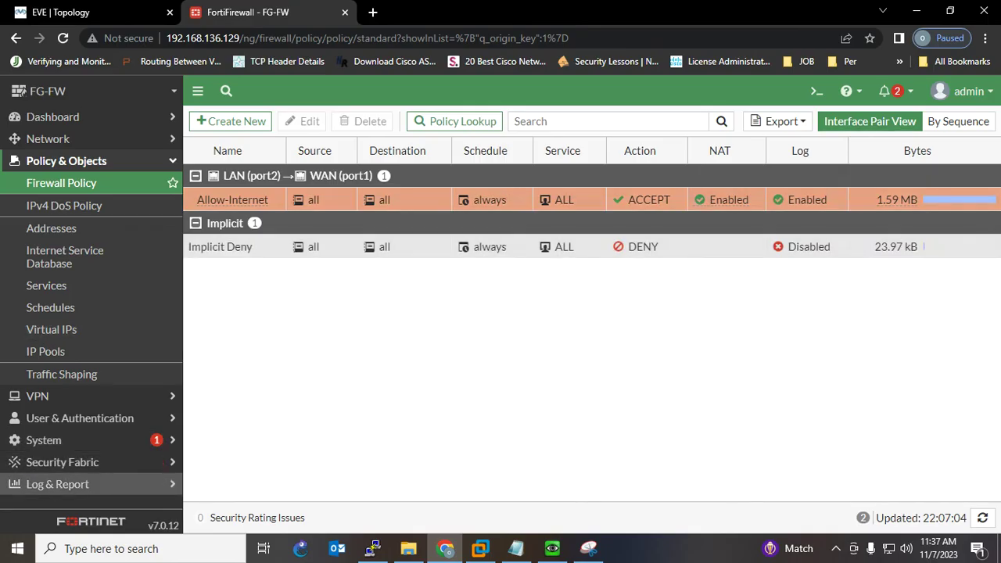
left_click(57, 484)
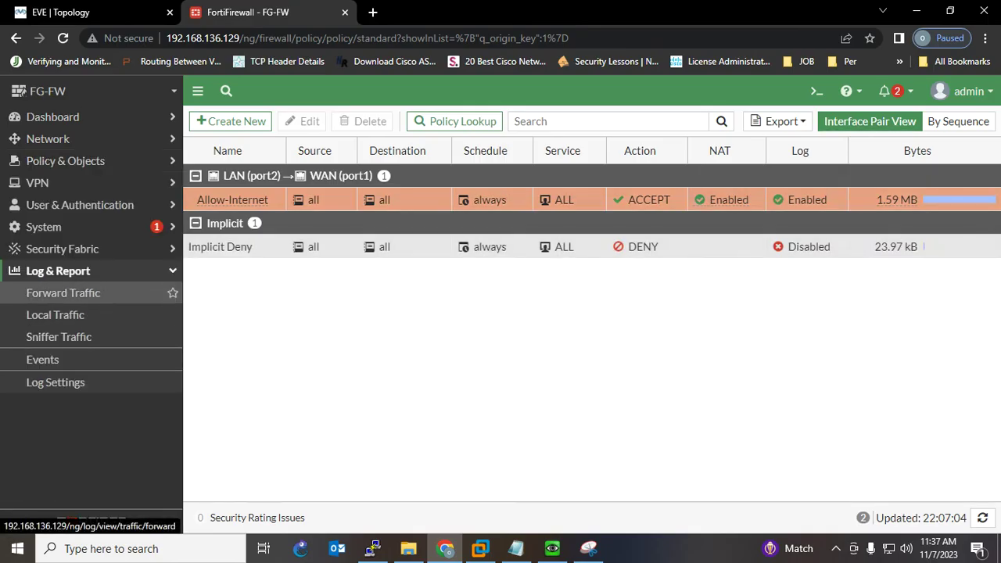
- Show and refresh the Forward Traffic log with 10.10.10.10 sessions allowed by Allow-Internet
left_click(62, 293)
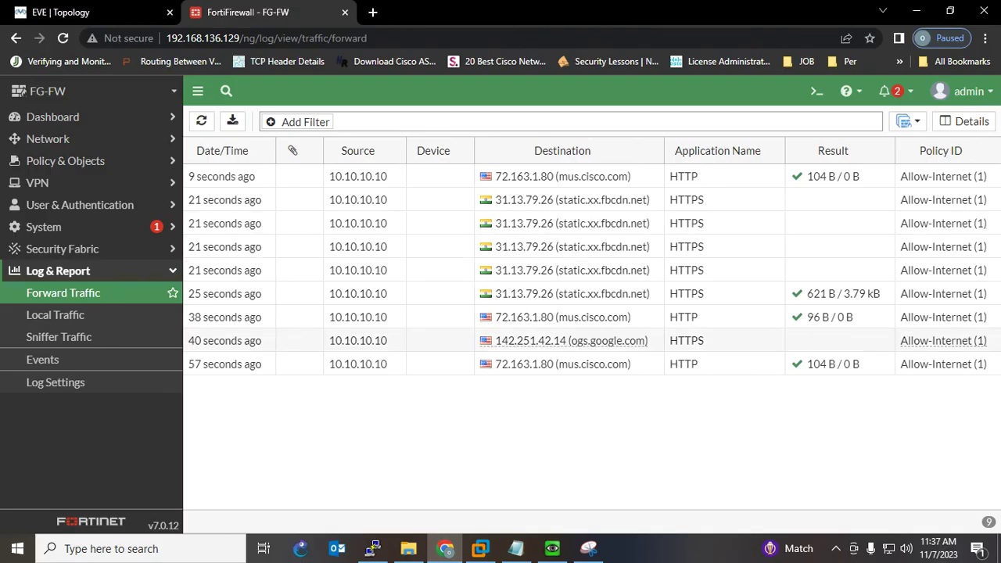
mouse_move(661, 333)
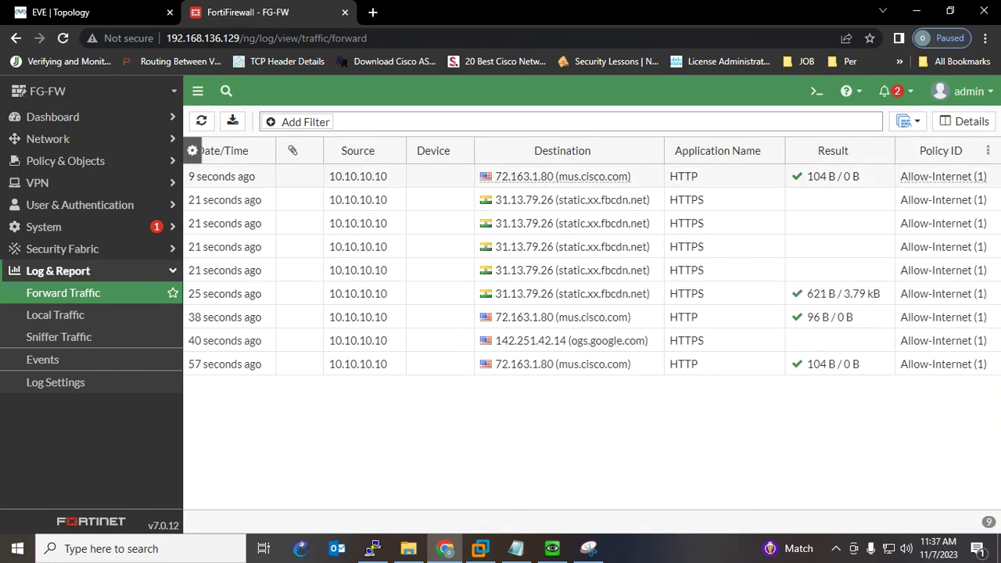
left_click(201, 120)
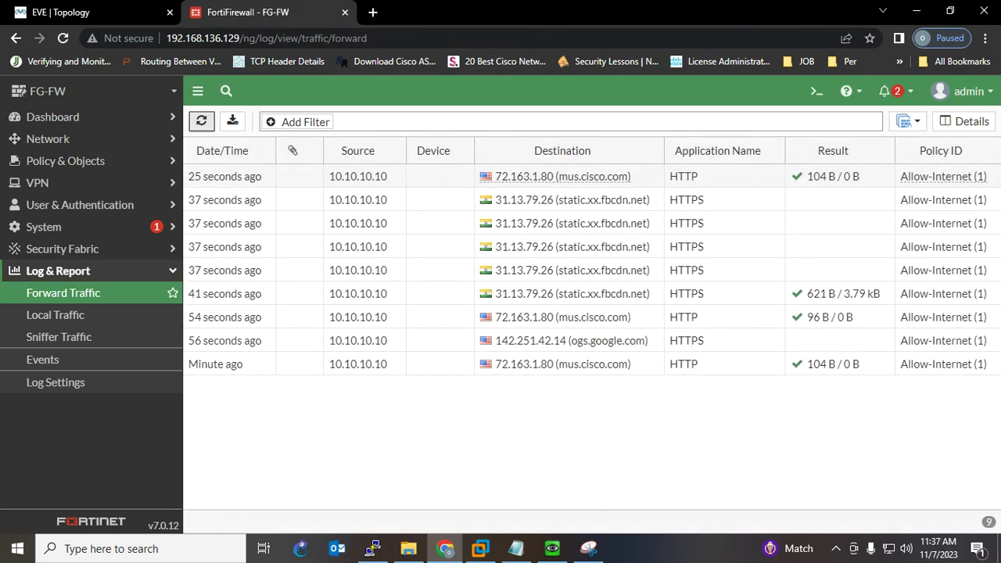
left_click(201, 120)
key("Return")
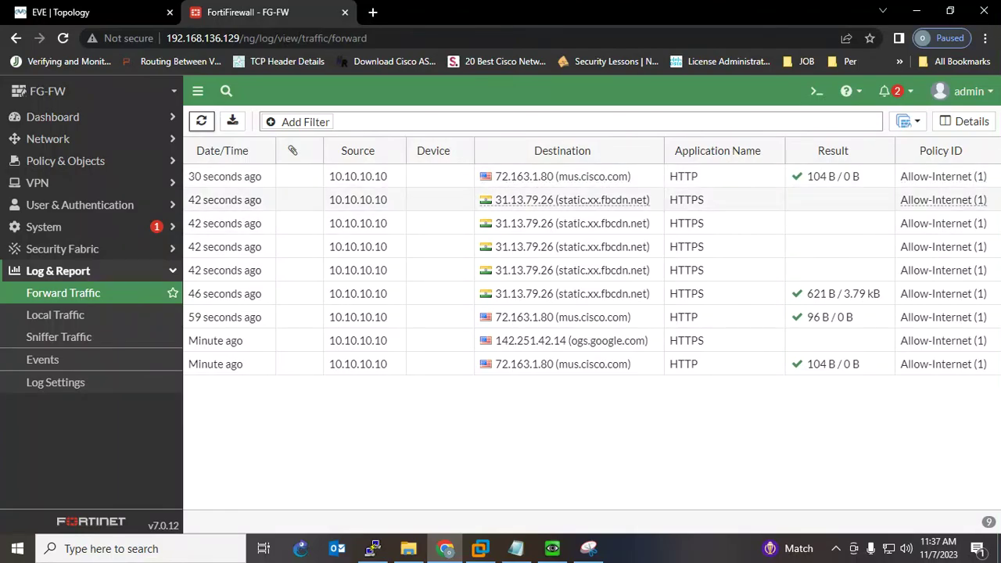